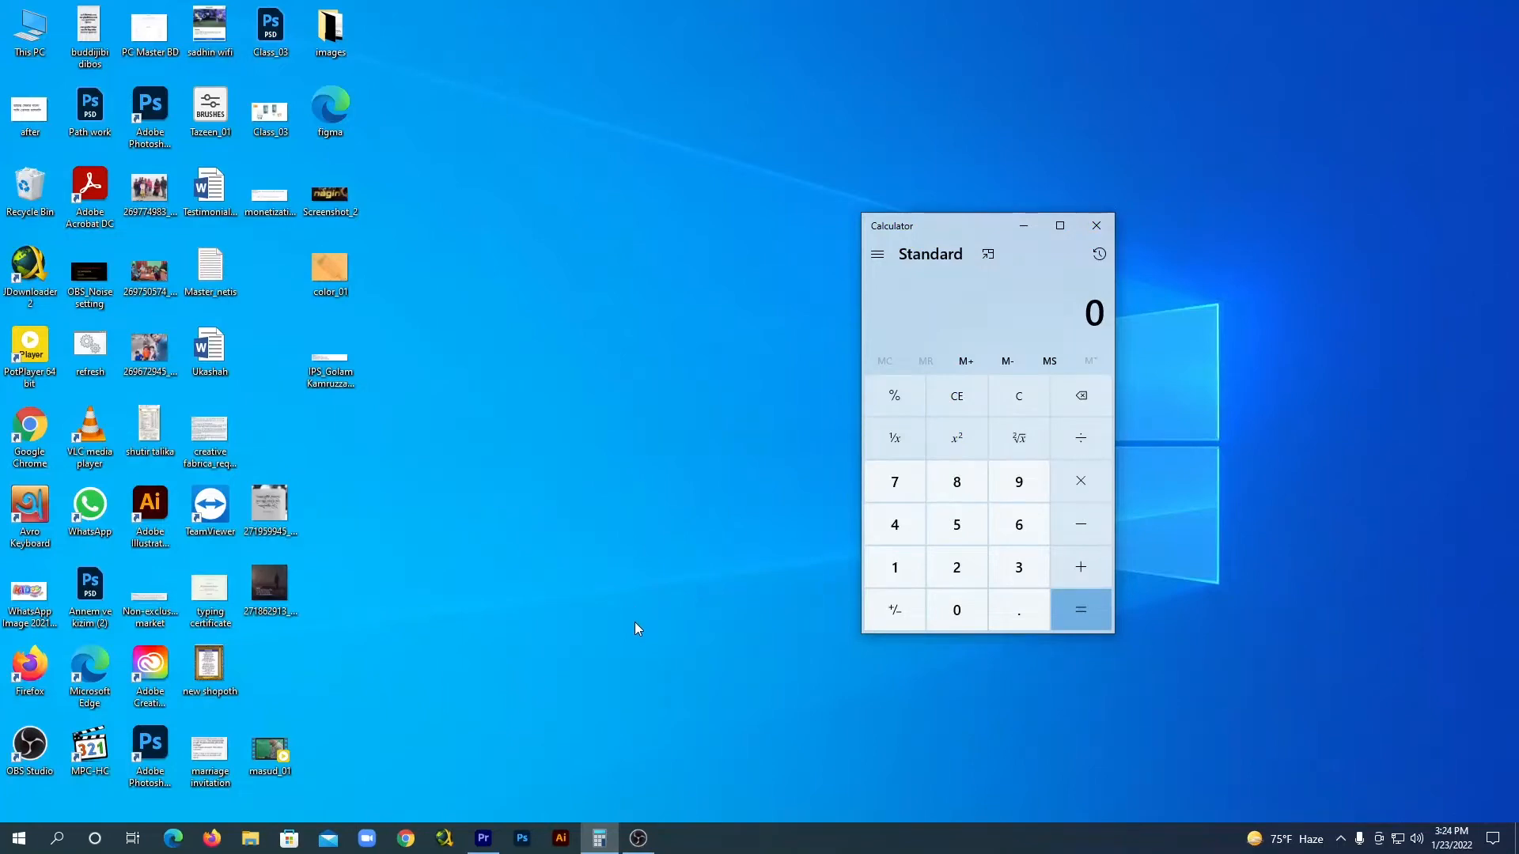
# Switch to Premiere Pro, import the video production ID_3813002 from Downloads and create a sequence from it
pyautogui.click(484, 838)
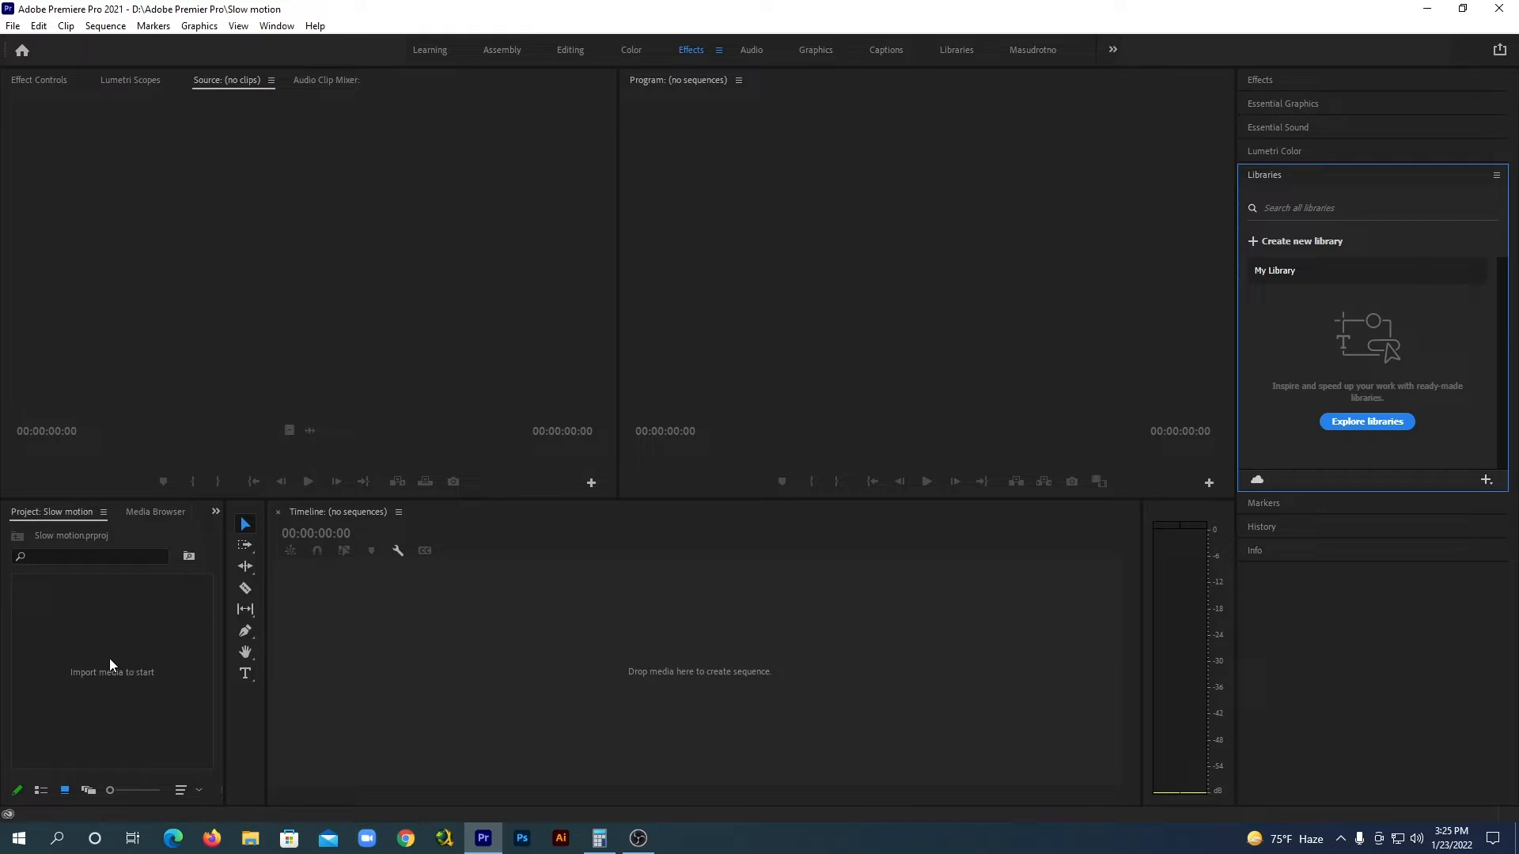
pyautogui.doubleClick(150, 639)
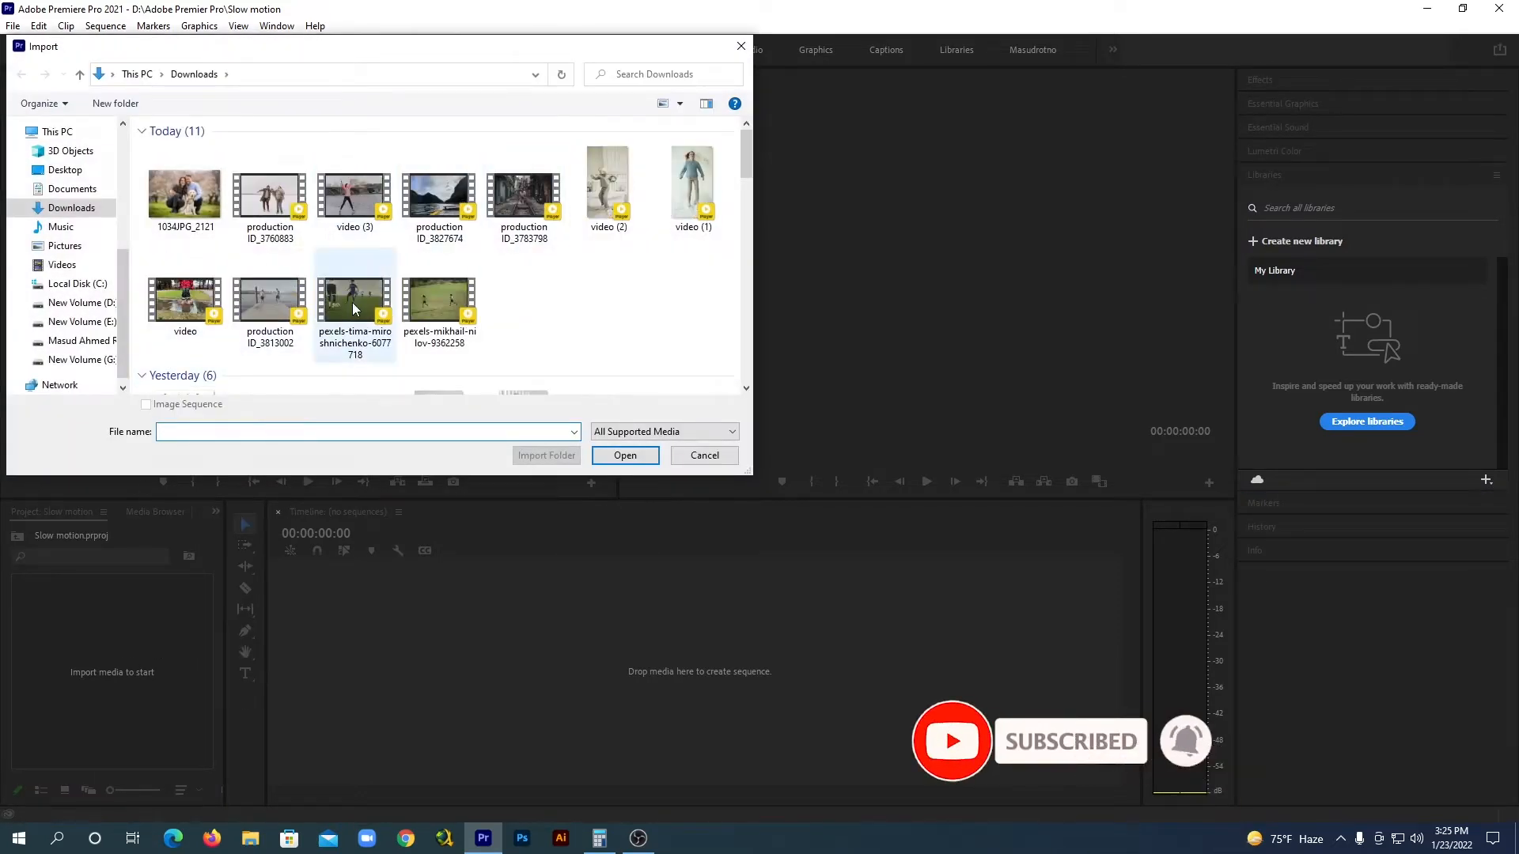
pyautogui.click(263, 303)
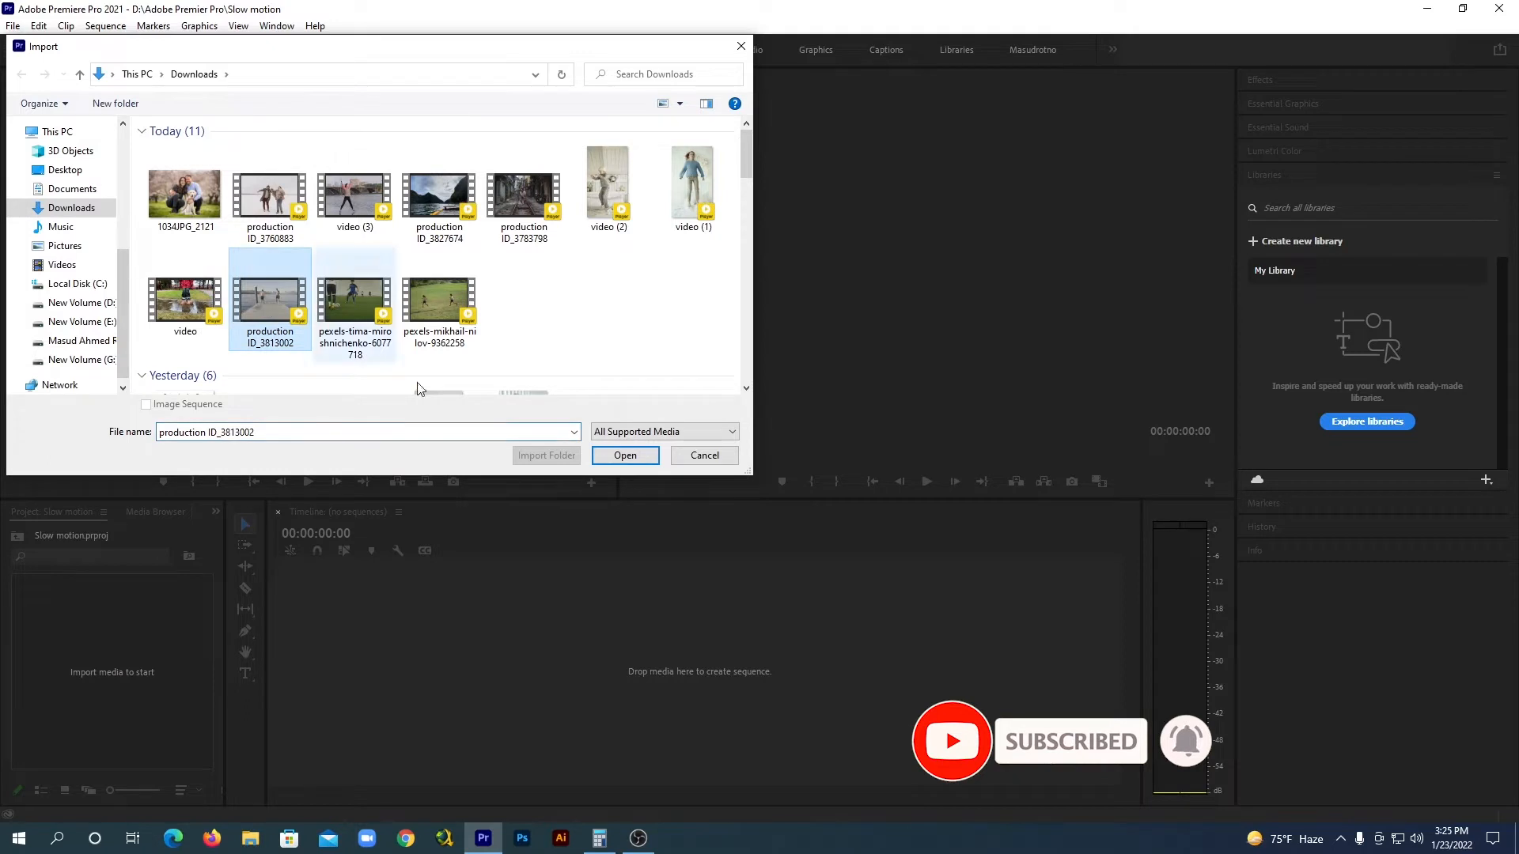
pyautogui.click(625, 455)
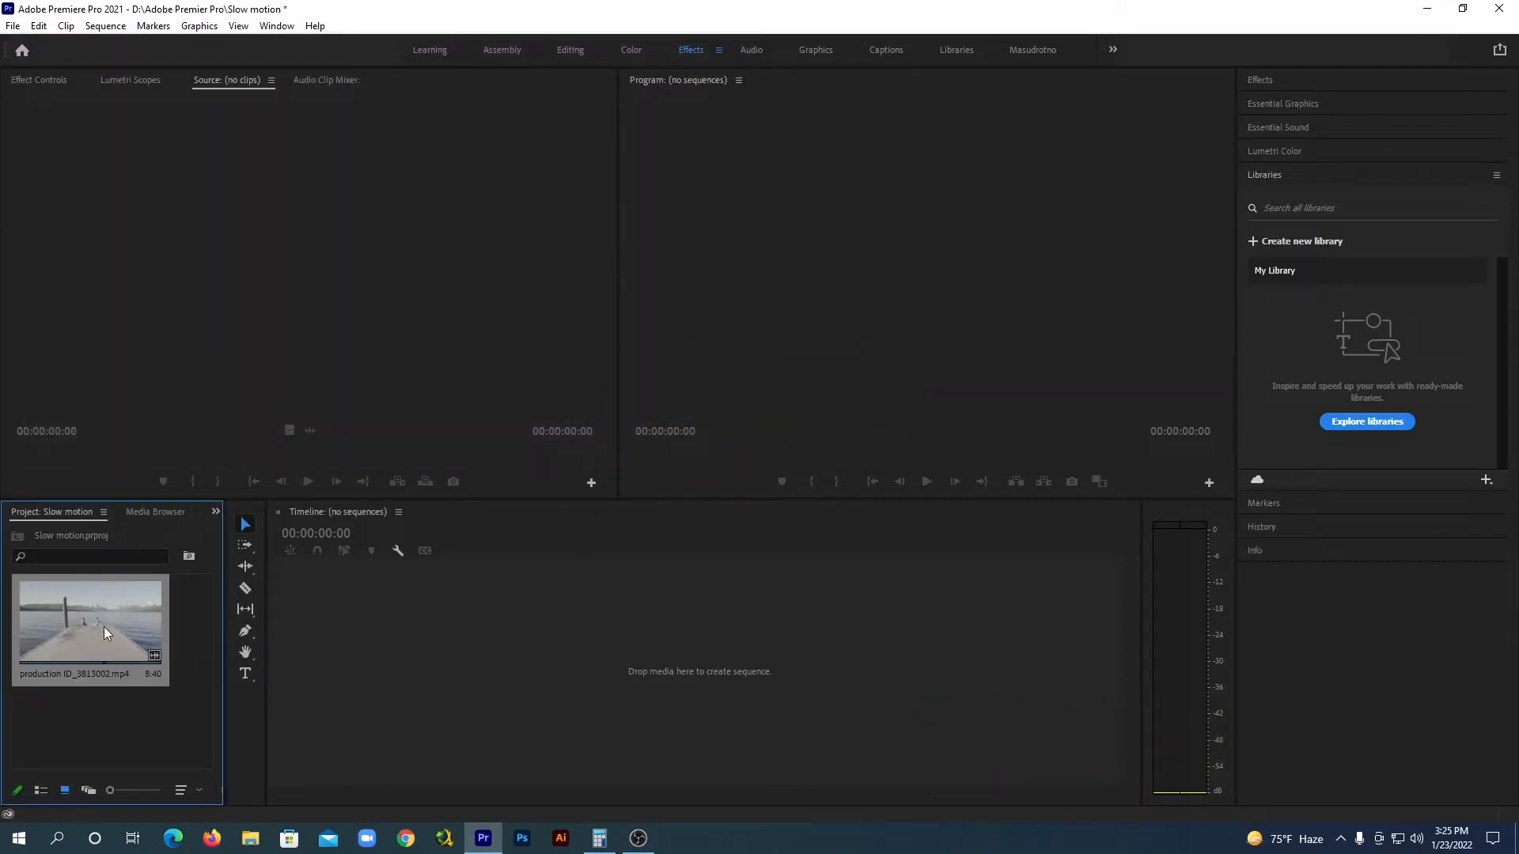
pyautogui.moveTo(103, 627); pyautogui.dragTo(371, 613)
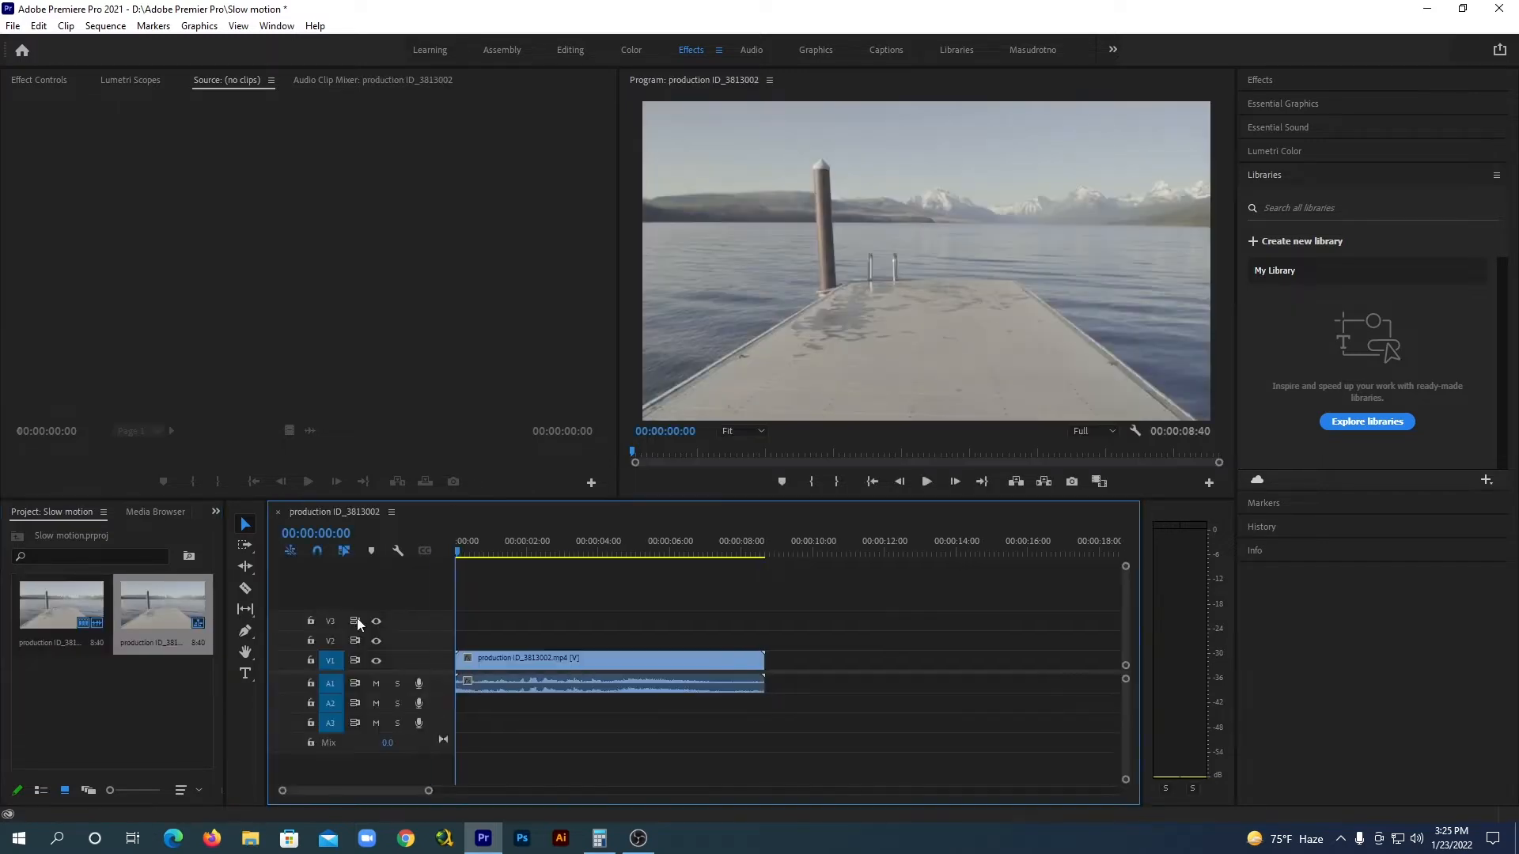
# Unlink the audio from the video of the clip on the timeline, then select each part separately, ending with the video
pyautogui.click(566, 662)
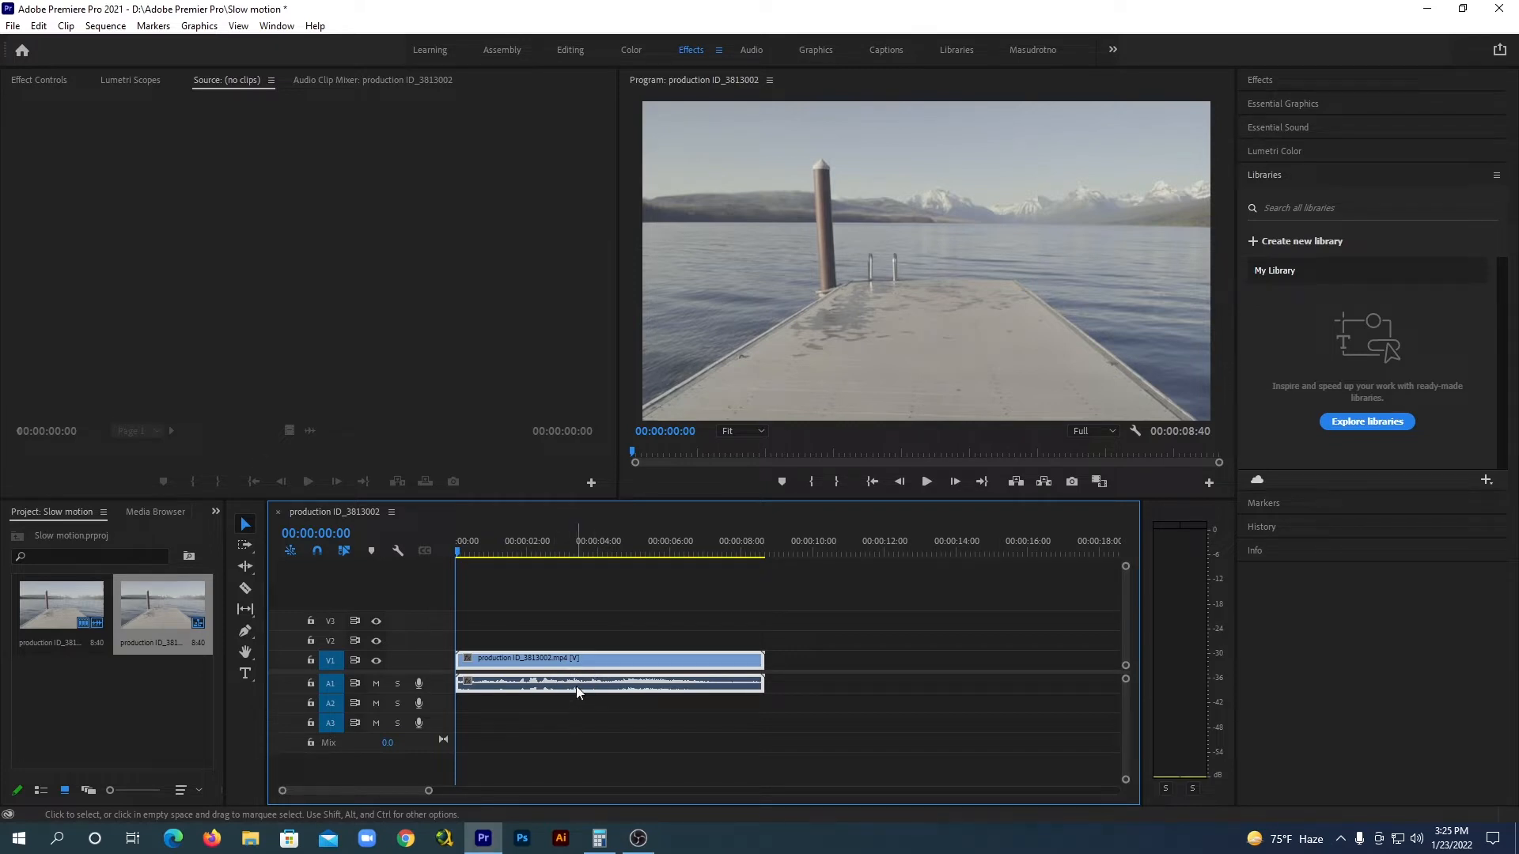
pyautogui.moveTo(576, 686); pyautogui.dragTo(611, 669)
pyautogui.rightClick(599, 659)
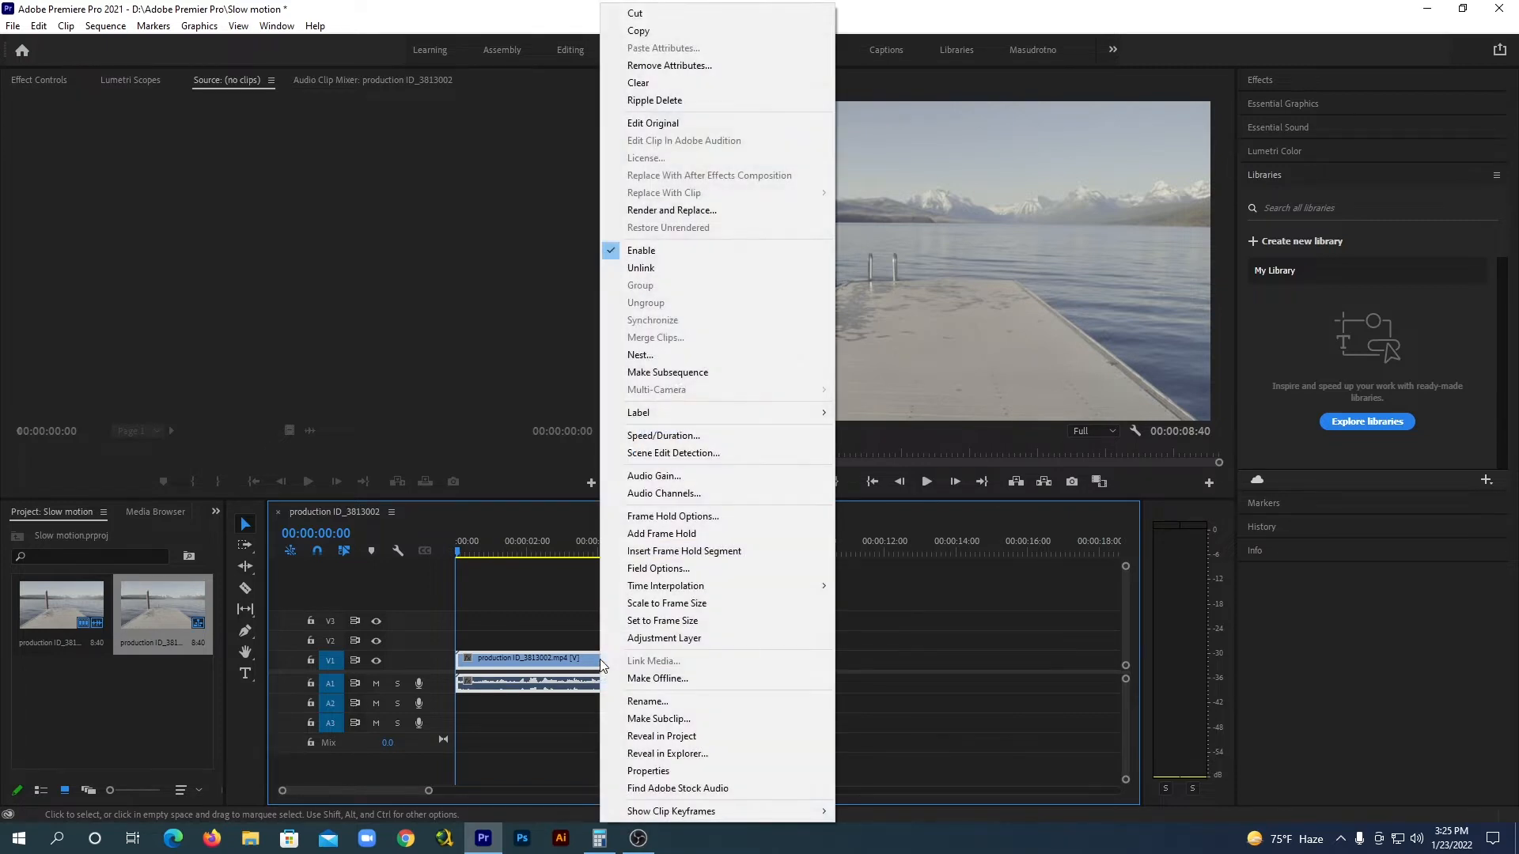
pyautogui.click(643, 268)
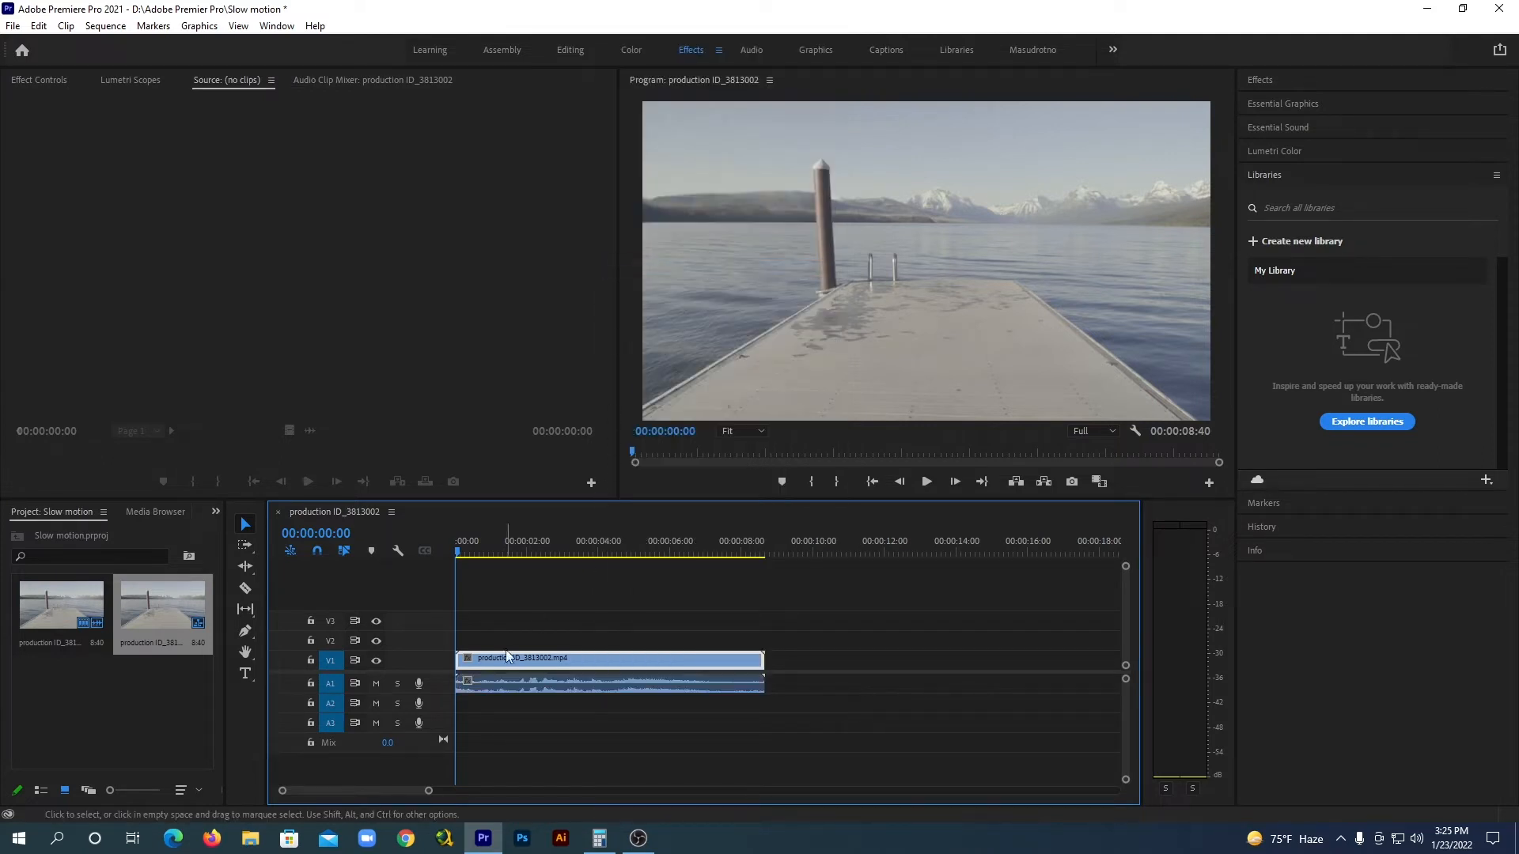
pyautogui.click(566, 679)
pyautogui.click(568, 656)
pyautogui.click(566, 686)
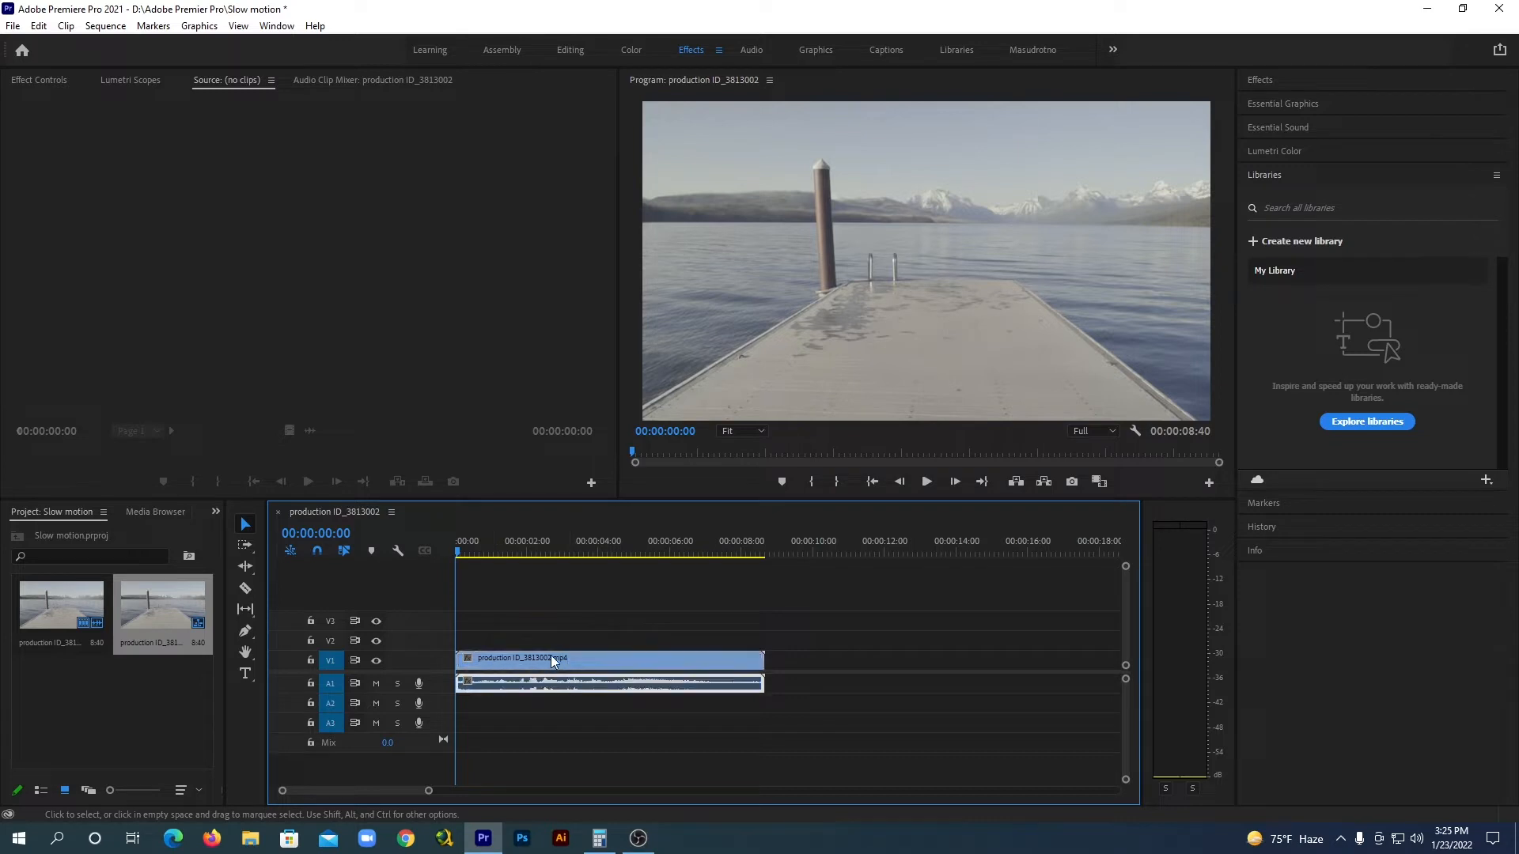
pyautogui.click(571, 662)
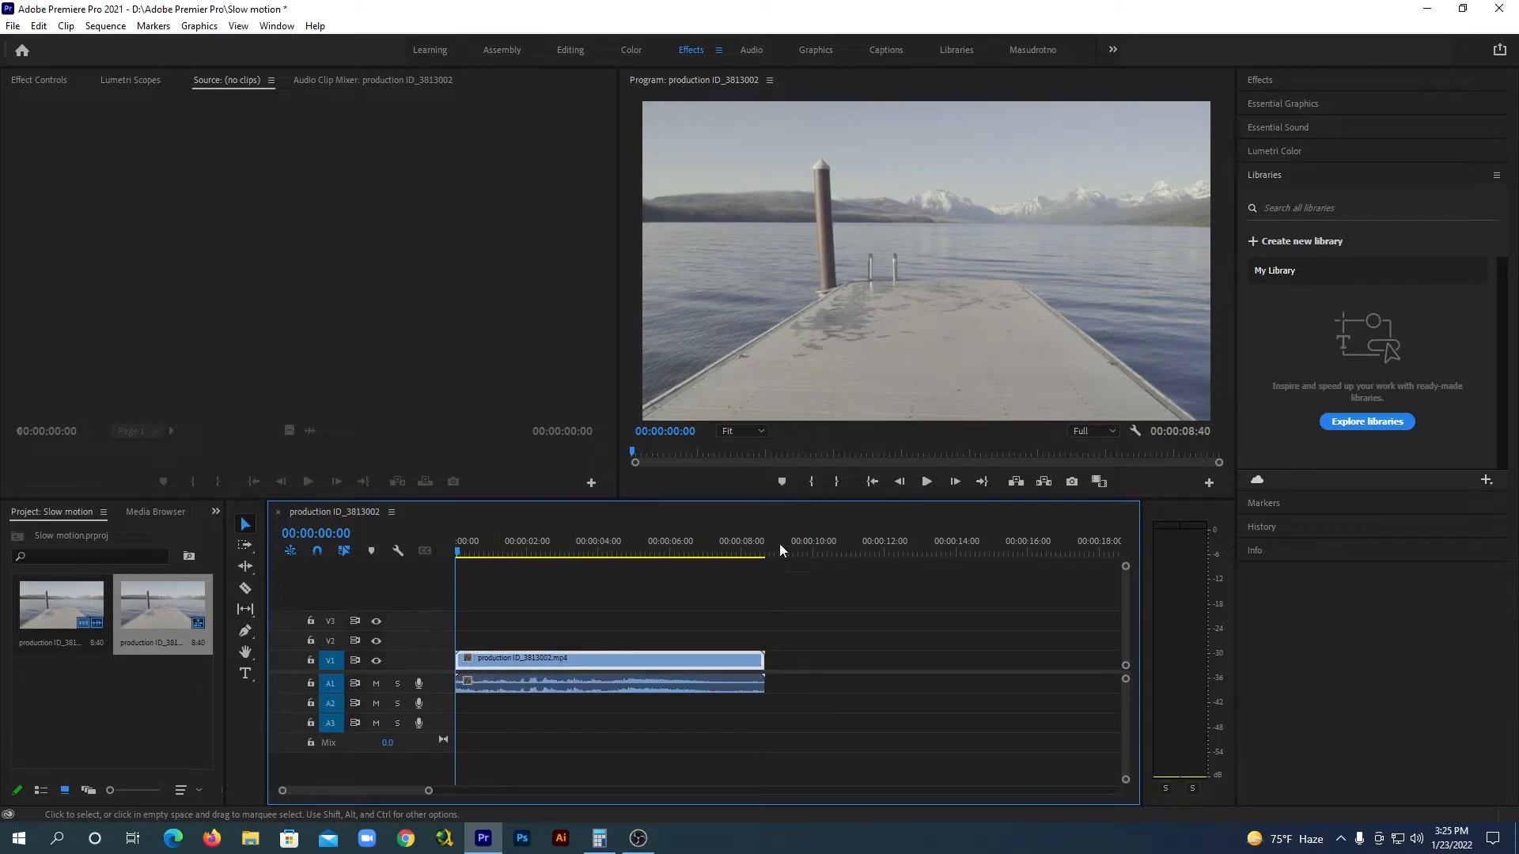
# Play the first seconds of the sequence, then move the playhead back to 00:00:01:20
pyautogui.click(925, 483)
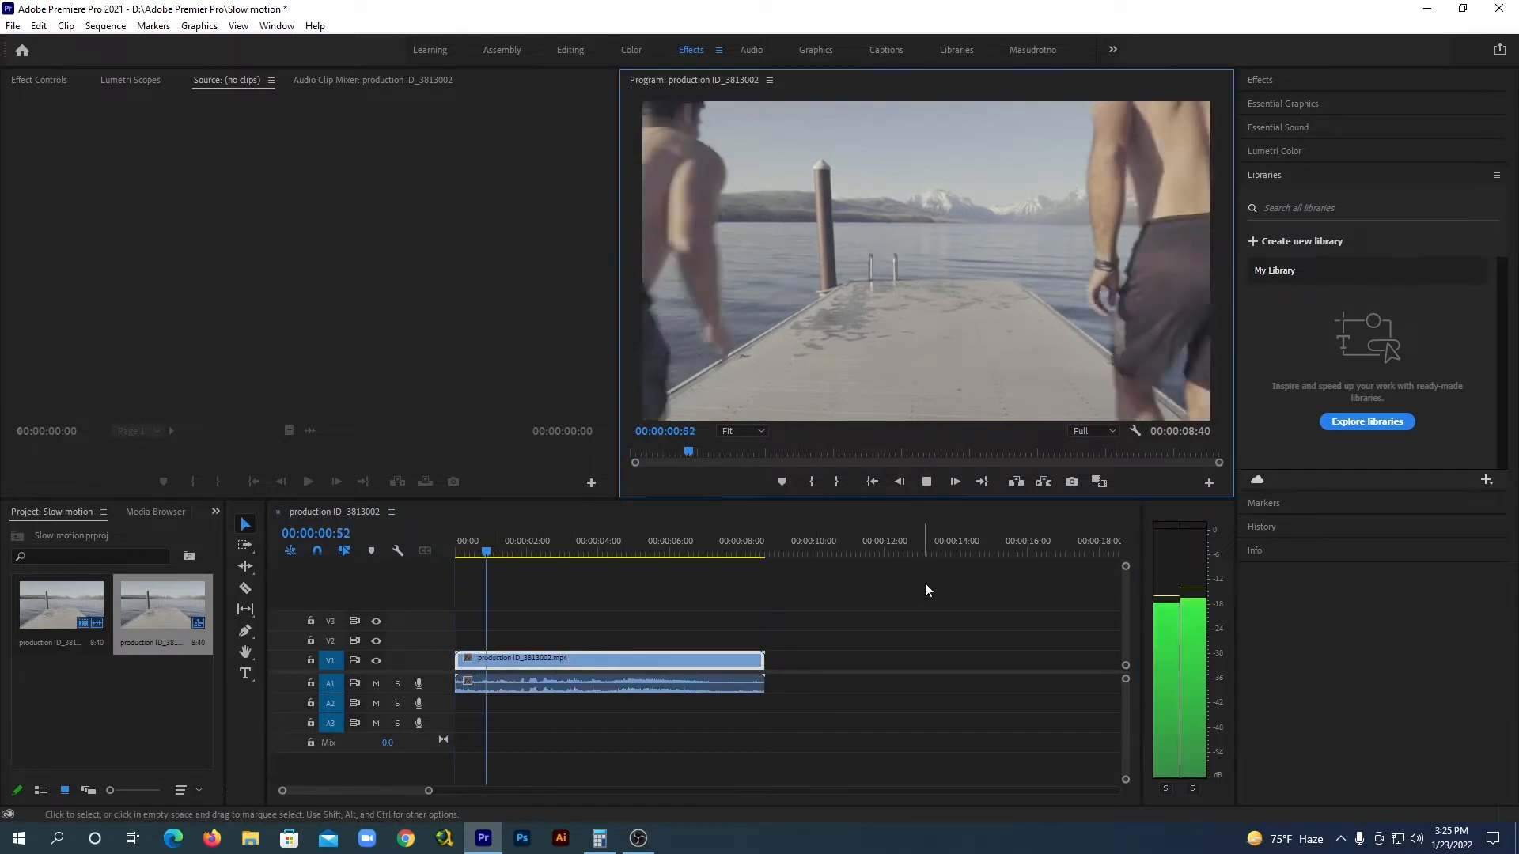
pyautogui.click(926, 482)
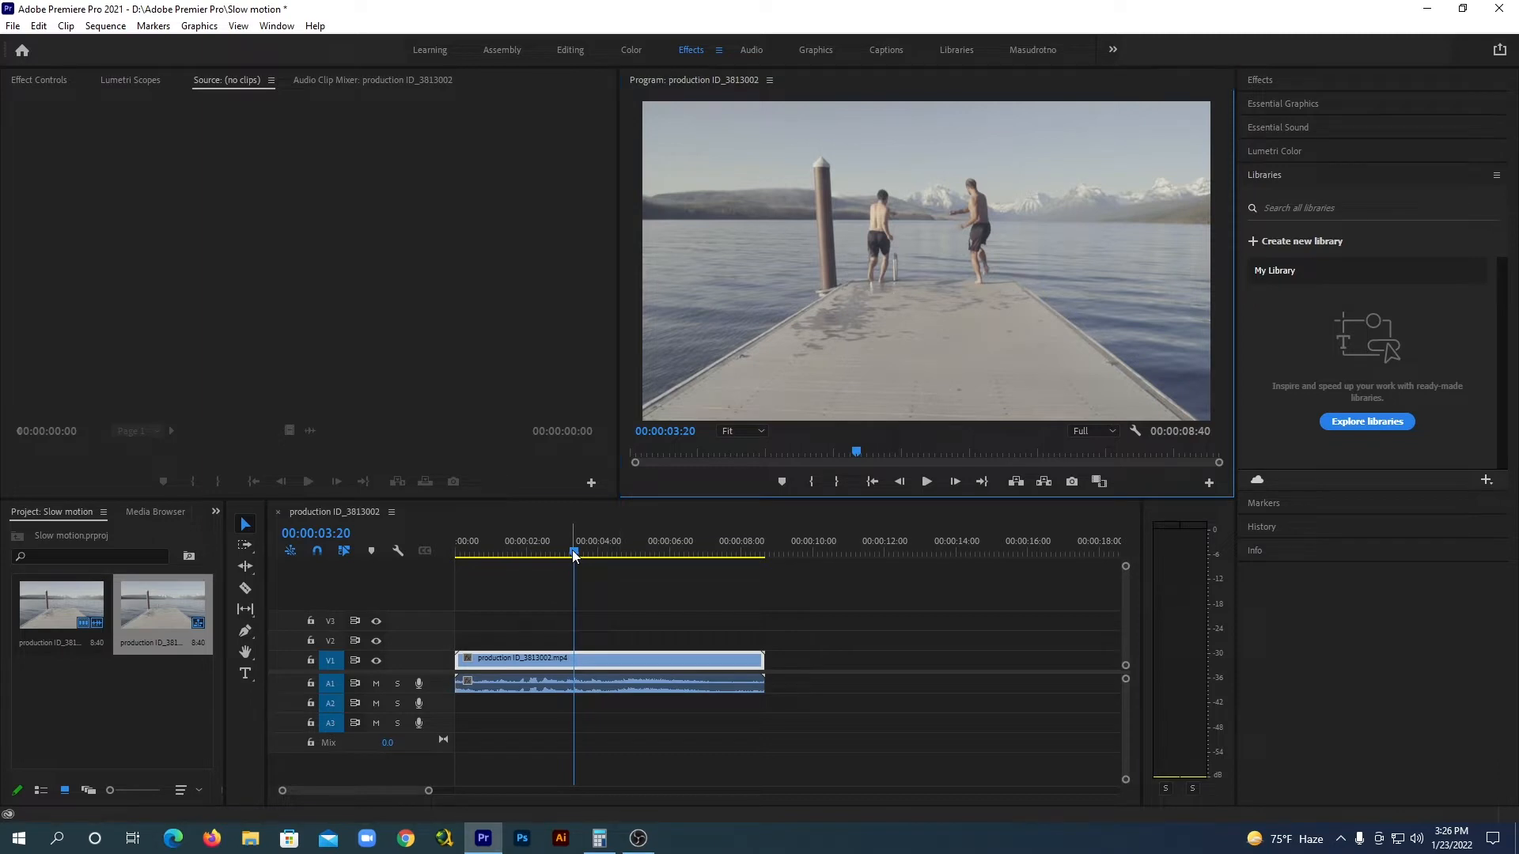
pyautogui.moveTo(570, 553); pyautogui.dragTo(500, 573)
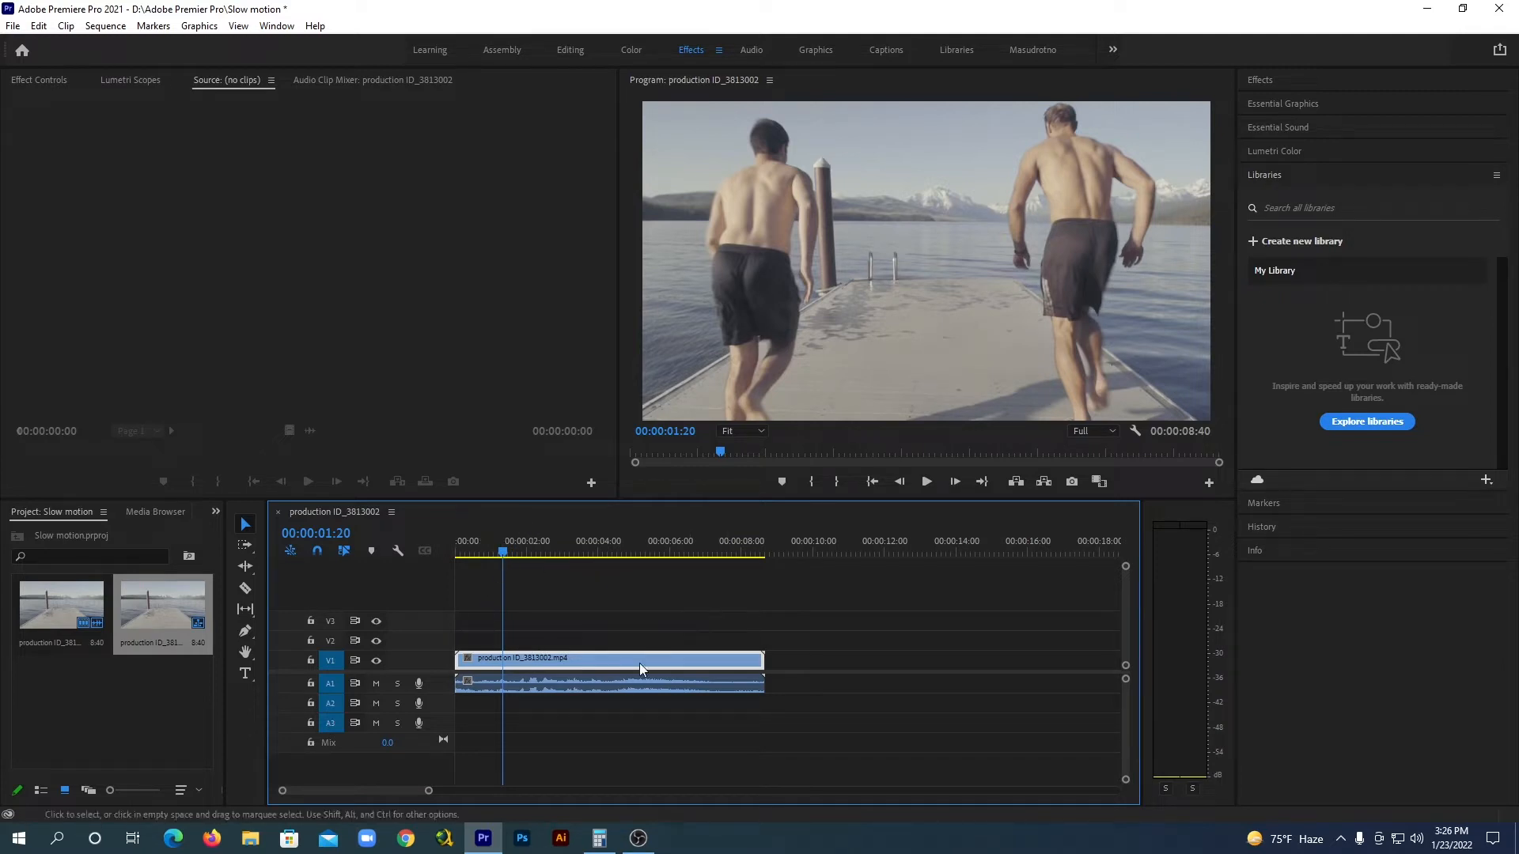
pyautogui.rightClick(563, 662)
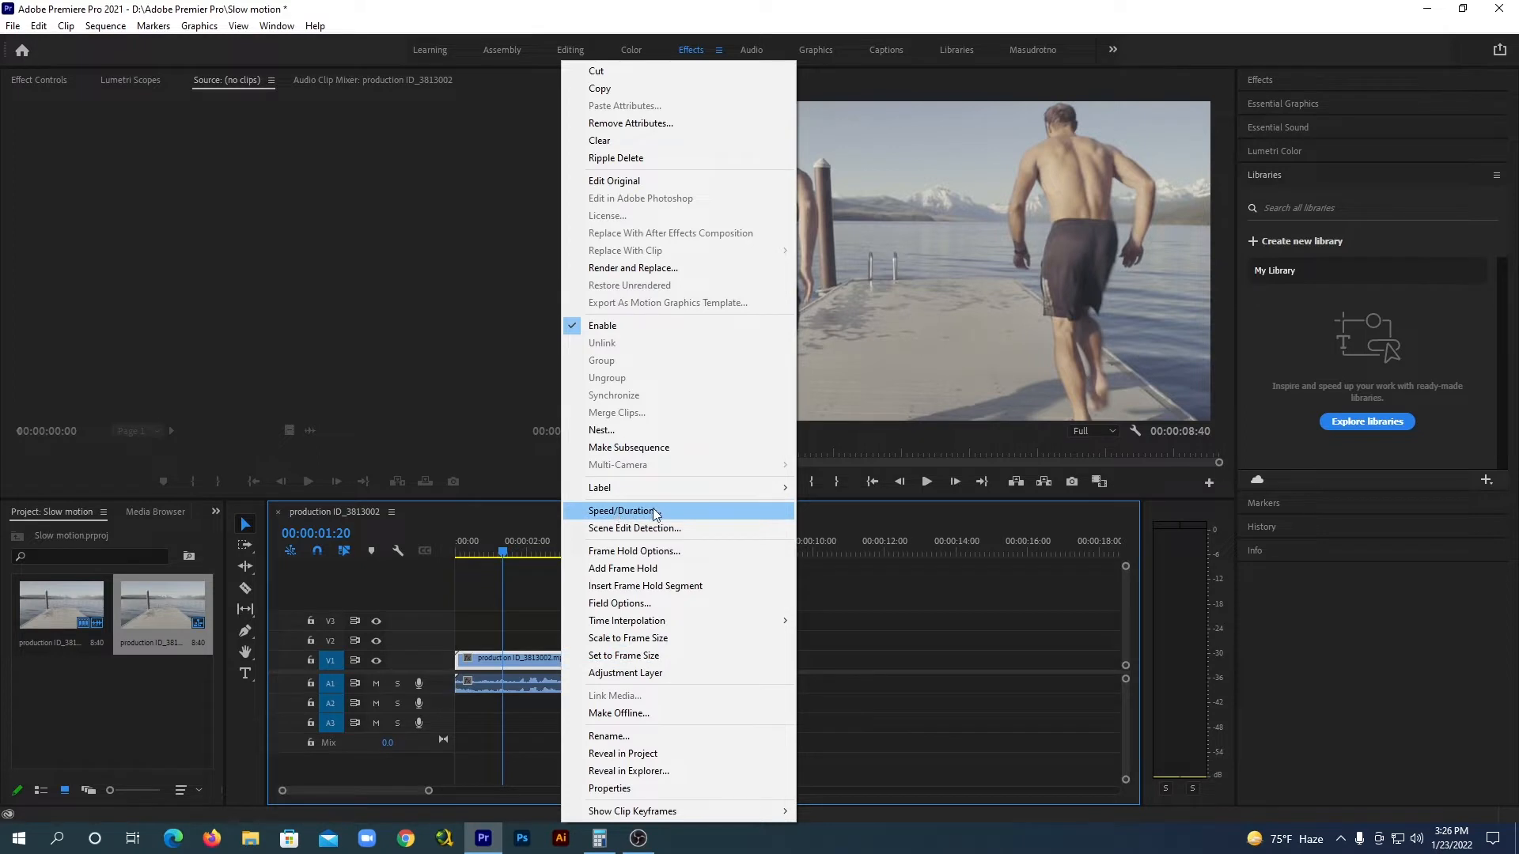
pyautogui.click(622, 511)
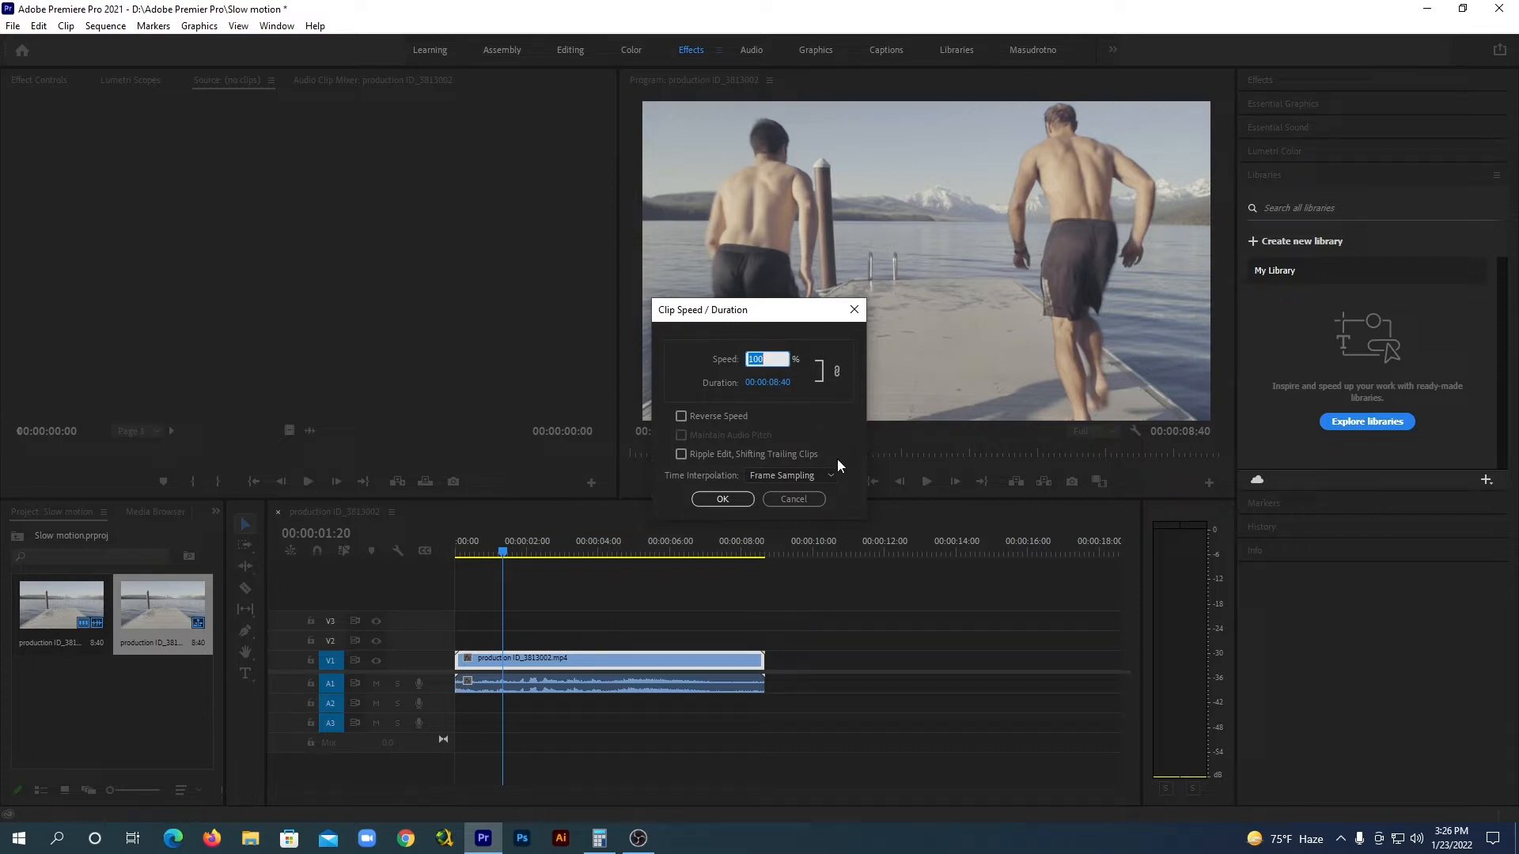
pyautogui.click(789, 498)
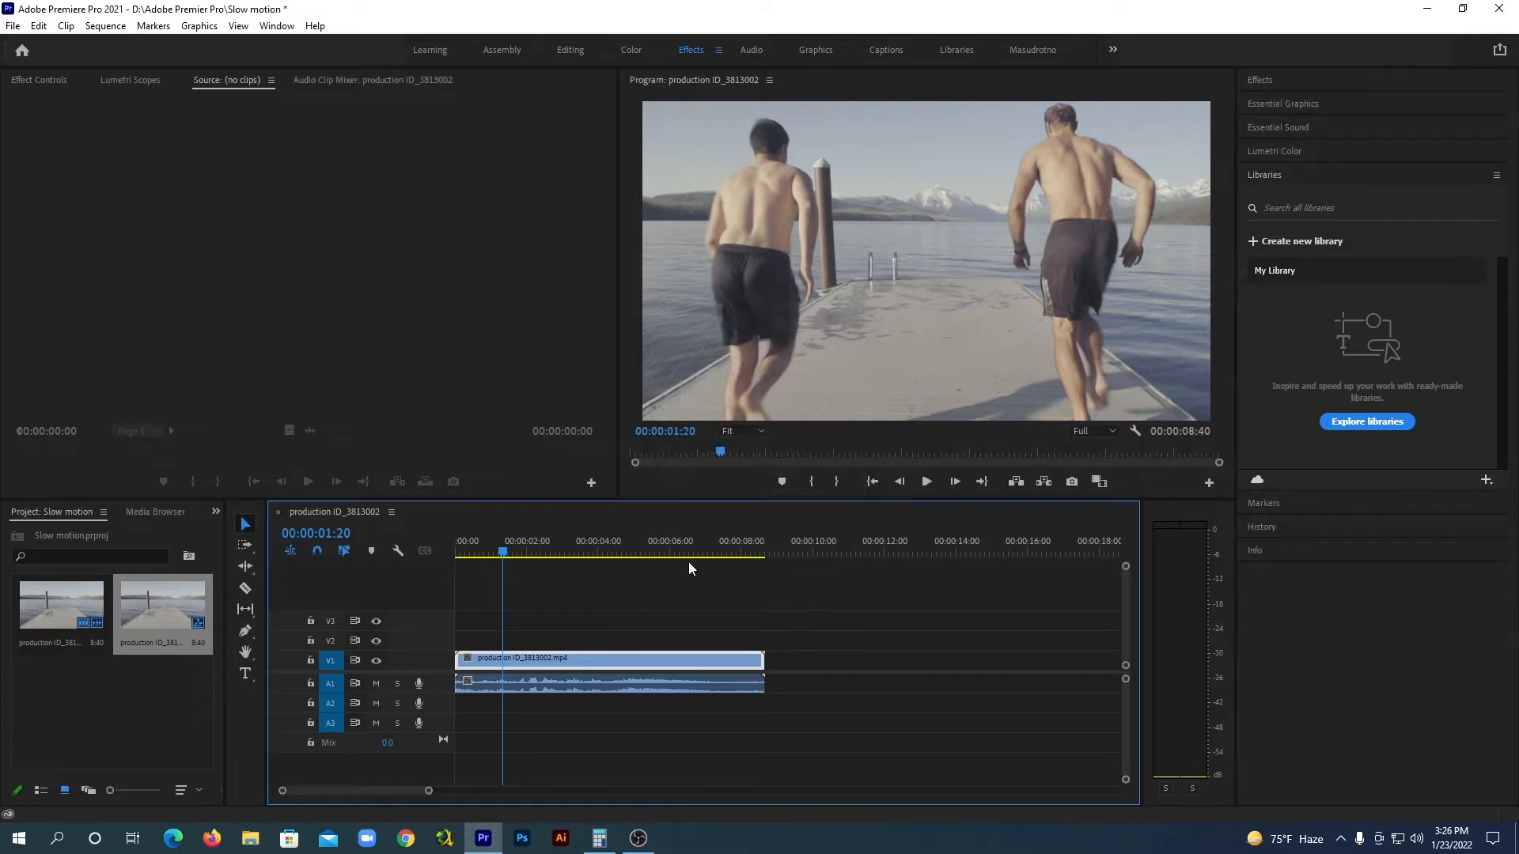
# Check the frame rate in the video clip's properties, then close them
pyautogui.rightClick(590, 663)
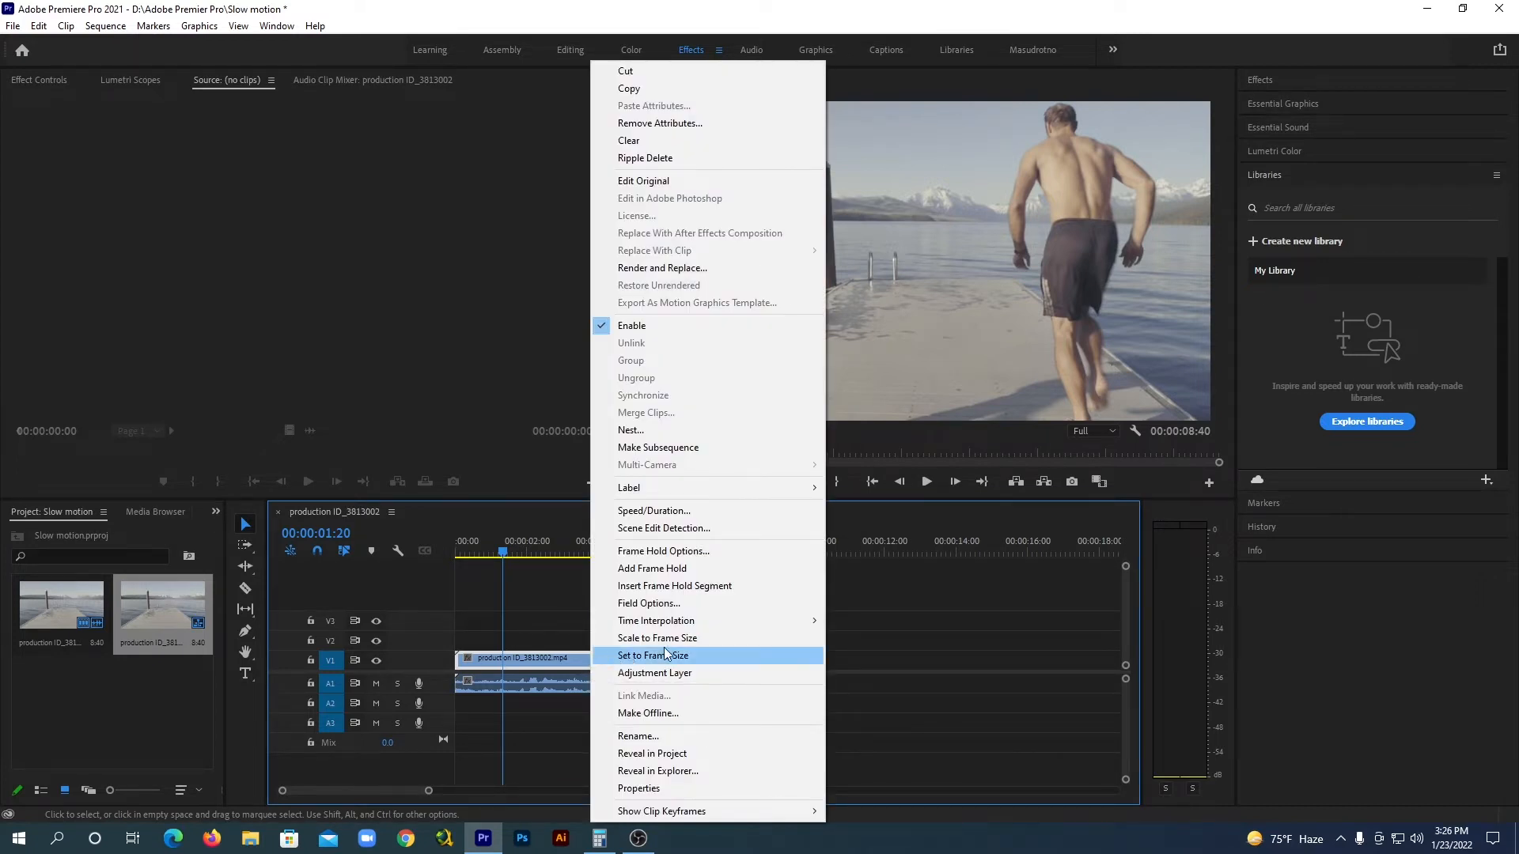
pyautogui.click(658, 789)
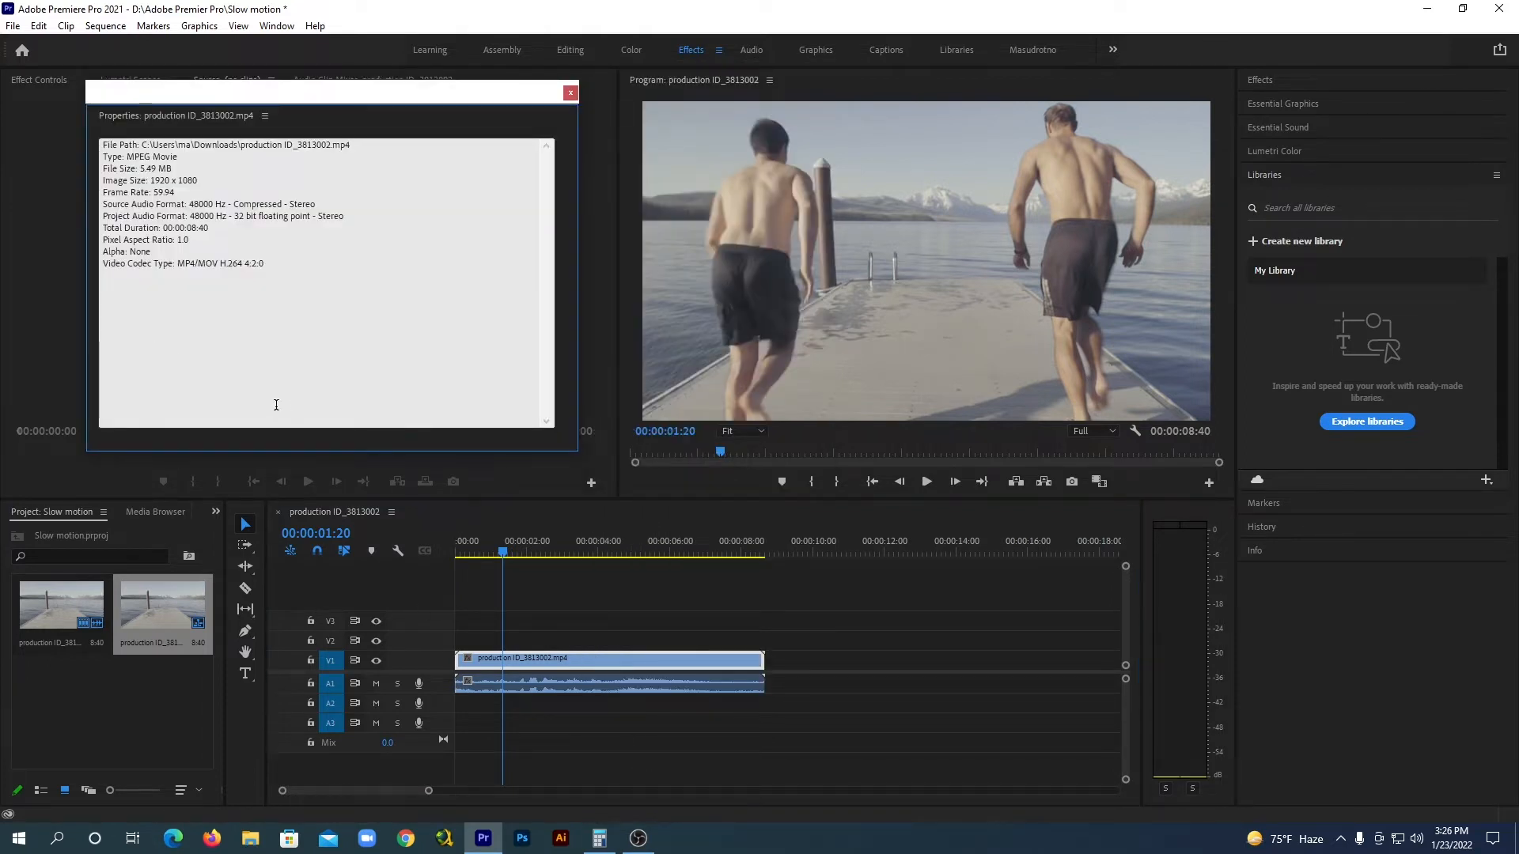
pyautogui.moveTo(101, 192); pyautogui.dragTo(193, 189)
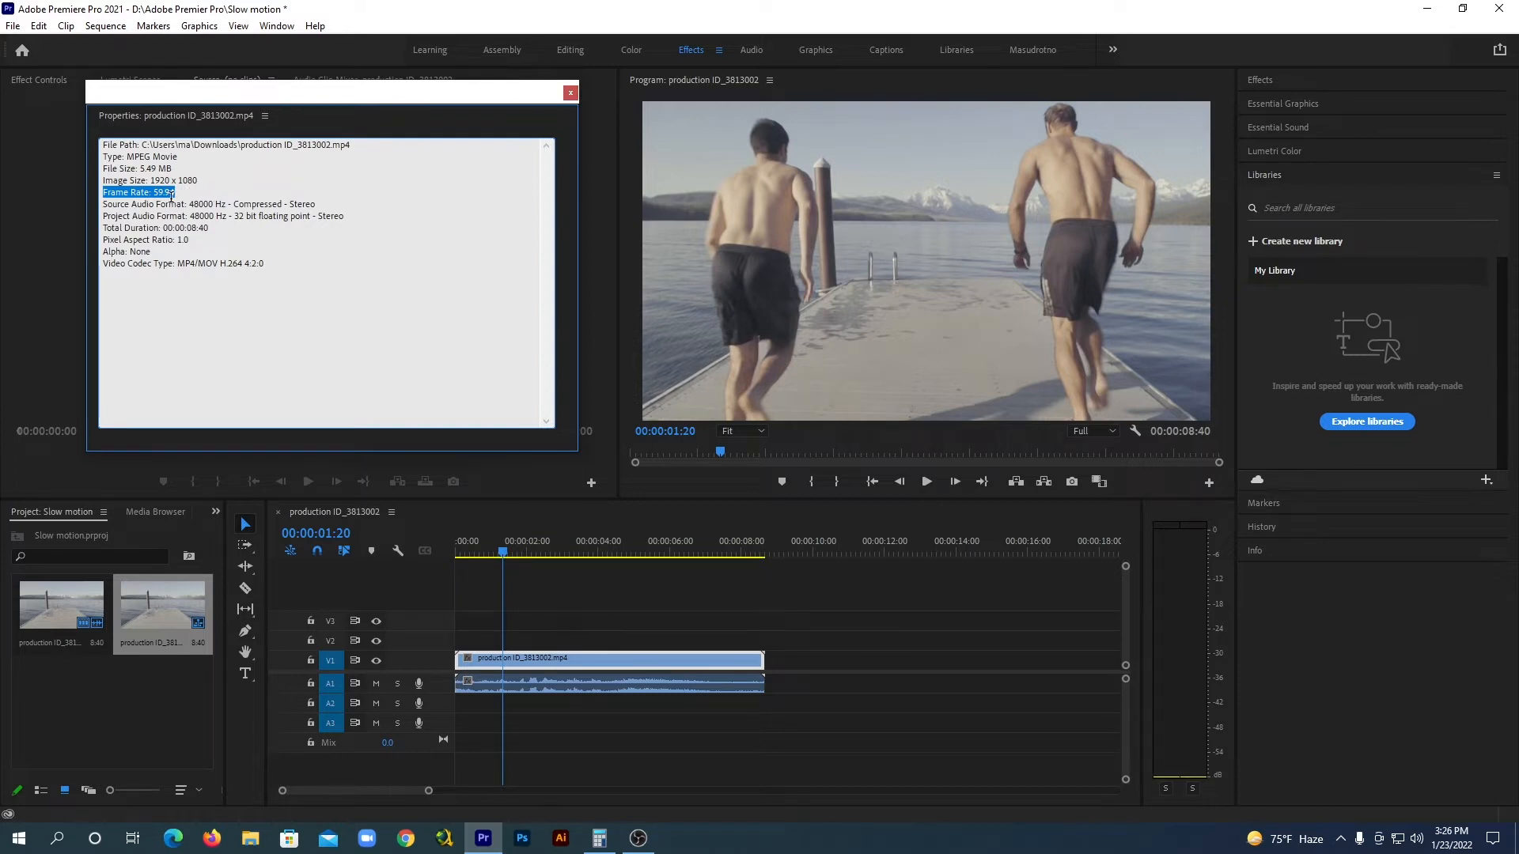
pyautogui.click(570, 92)
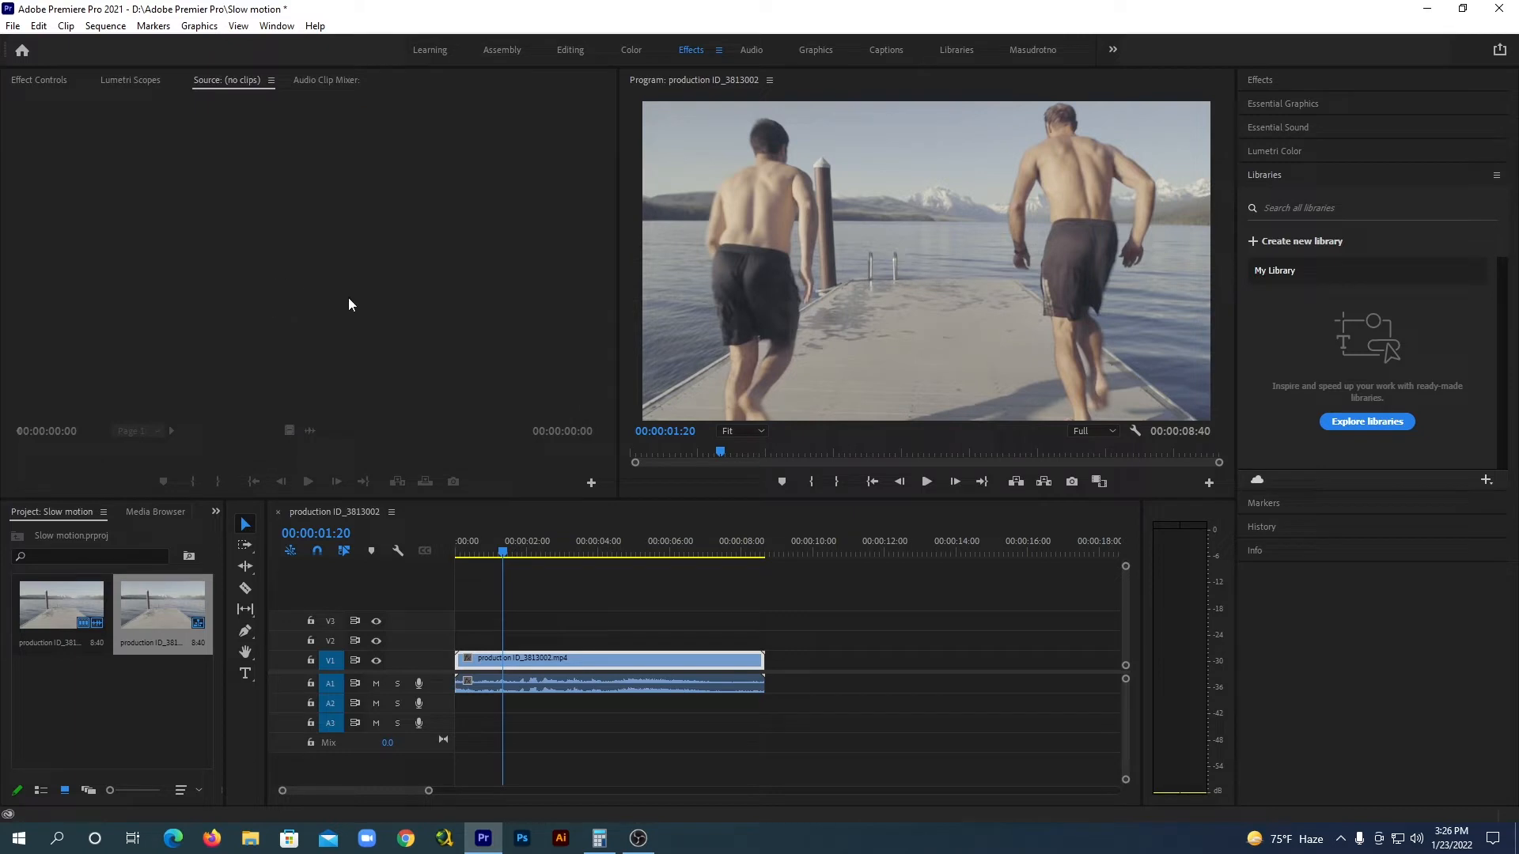
# Set the sequence's timebase to 25.00 frames/second in the sequence settings
pyautogui.click(586, 592)
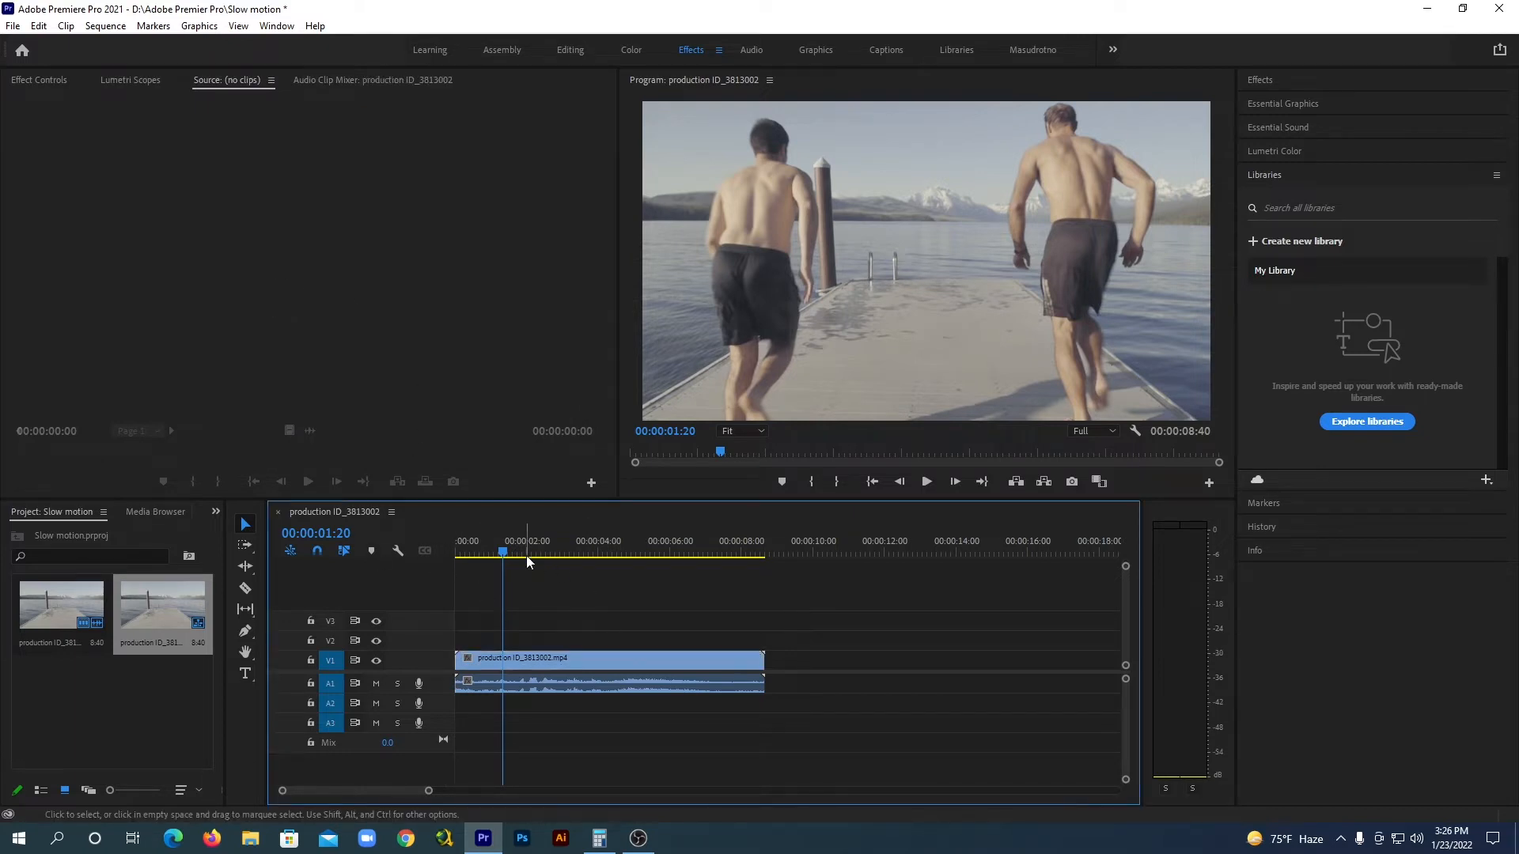
pyautogui.click(106, 26)
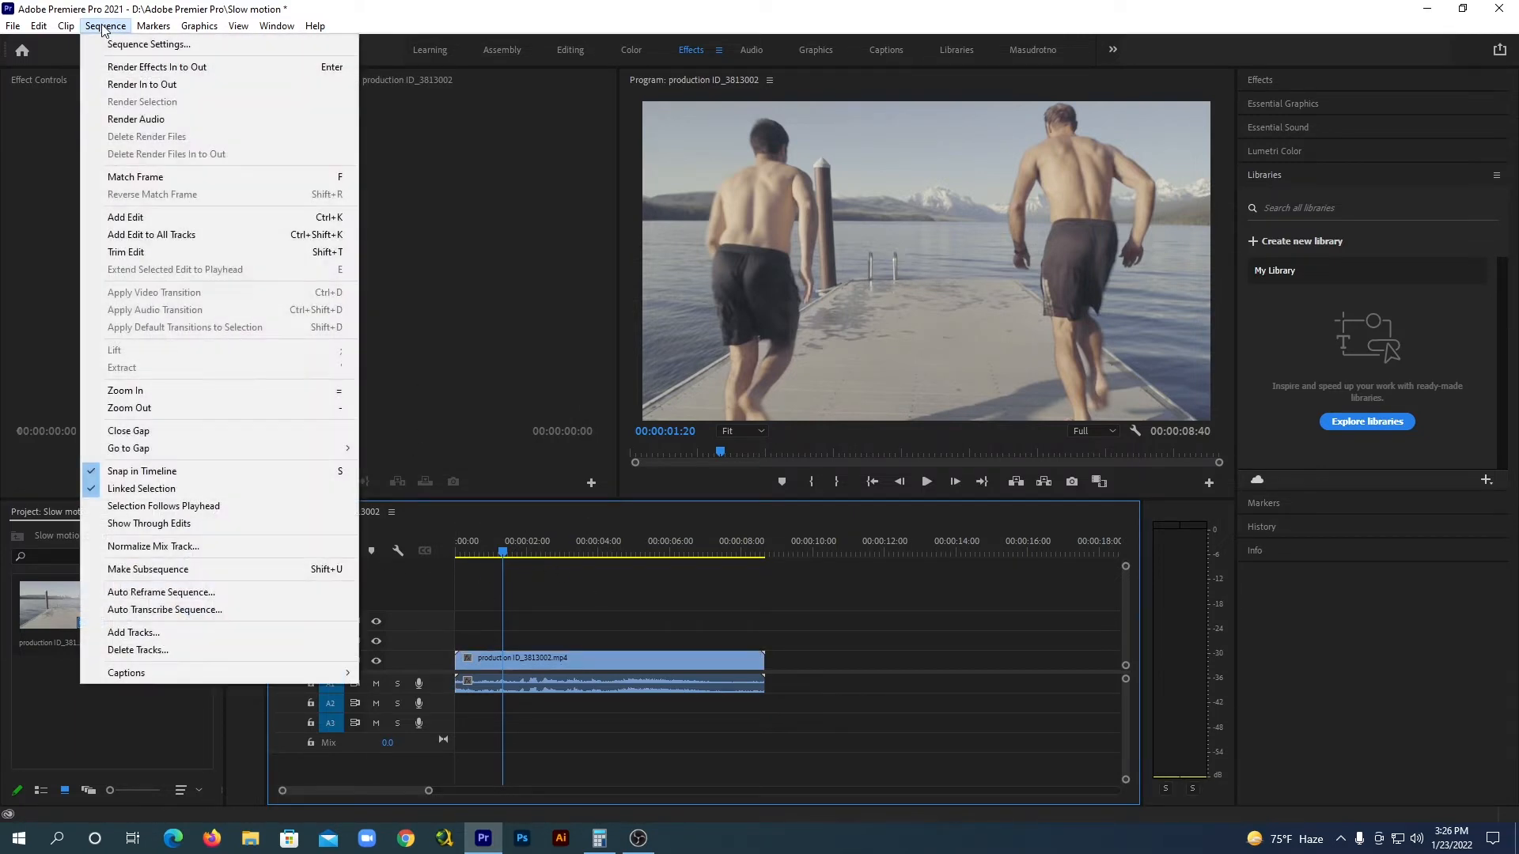
pyautogui.click(142, 45)
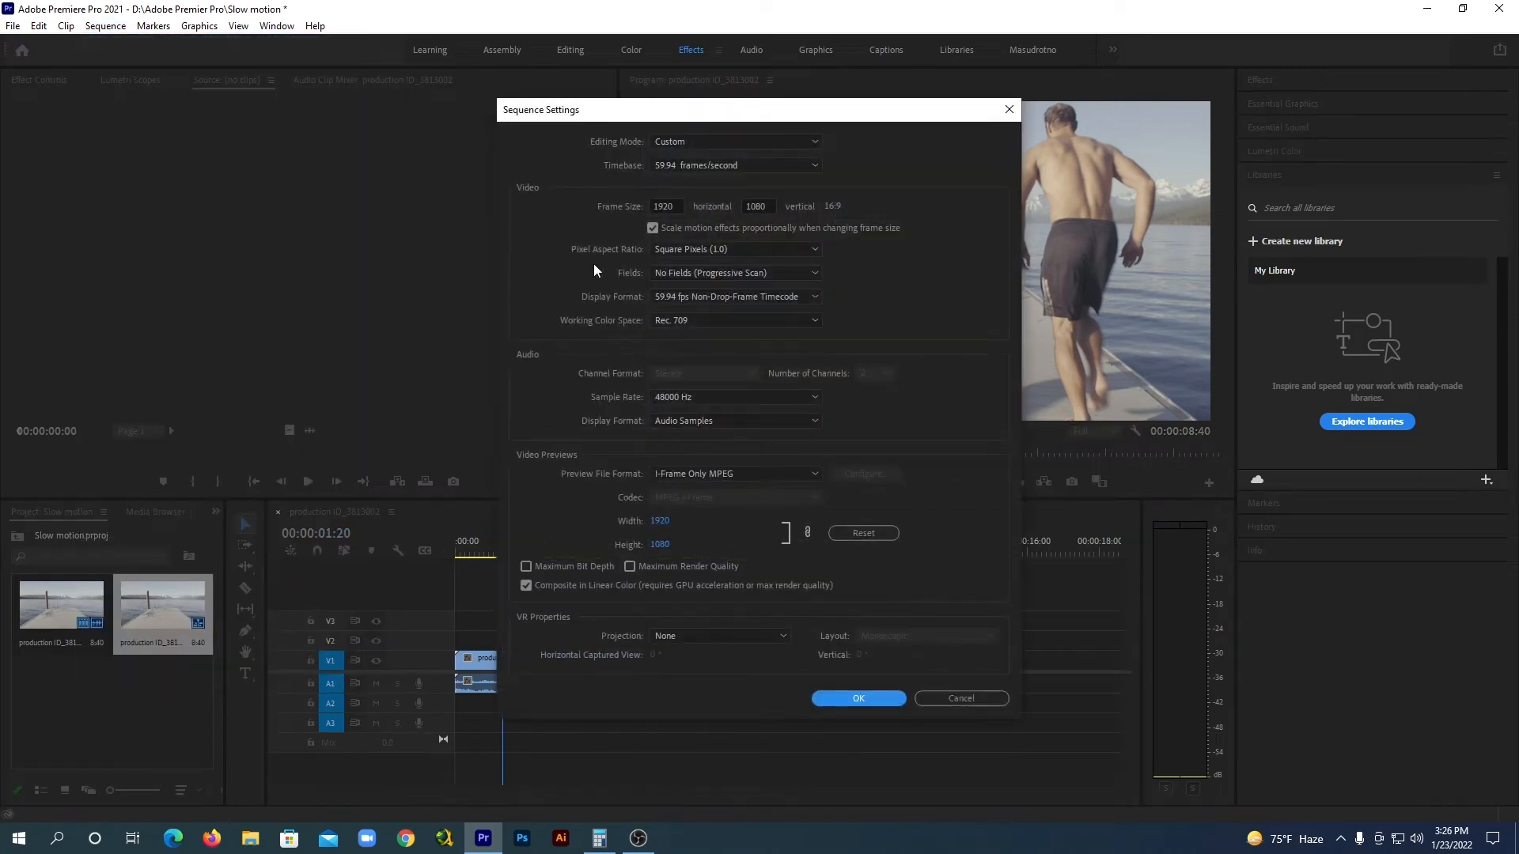
pyautogui.click(769, 165)
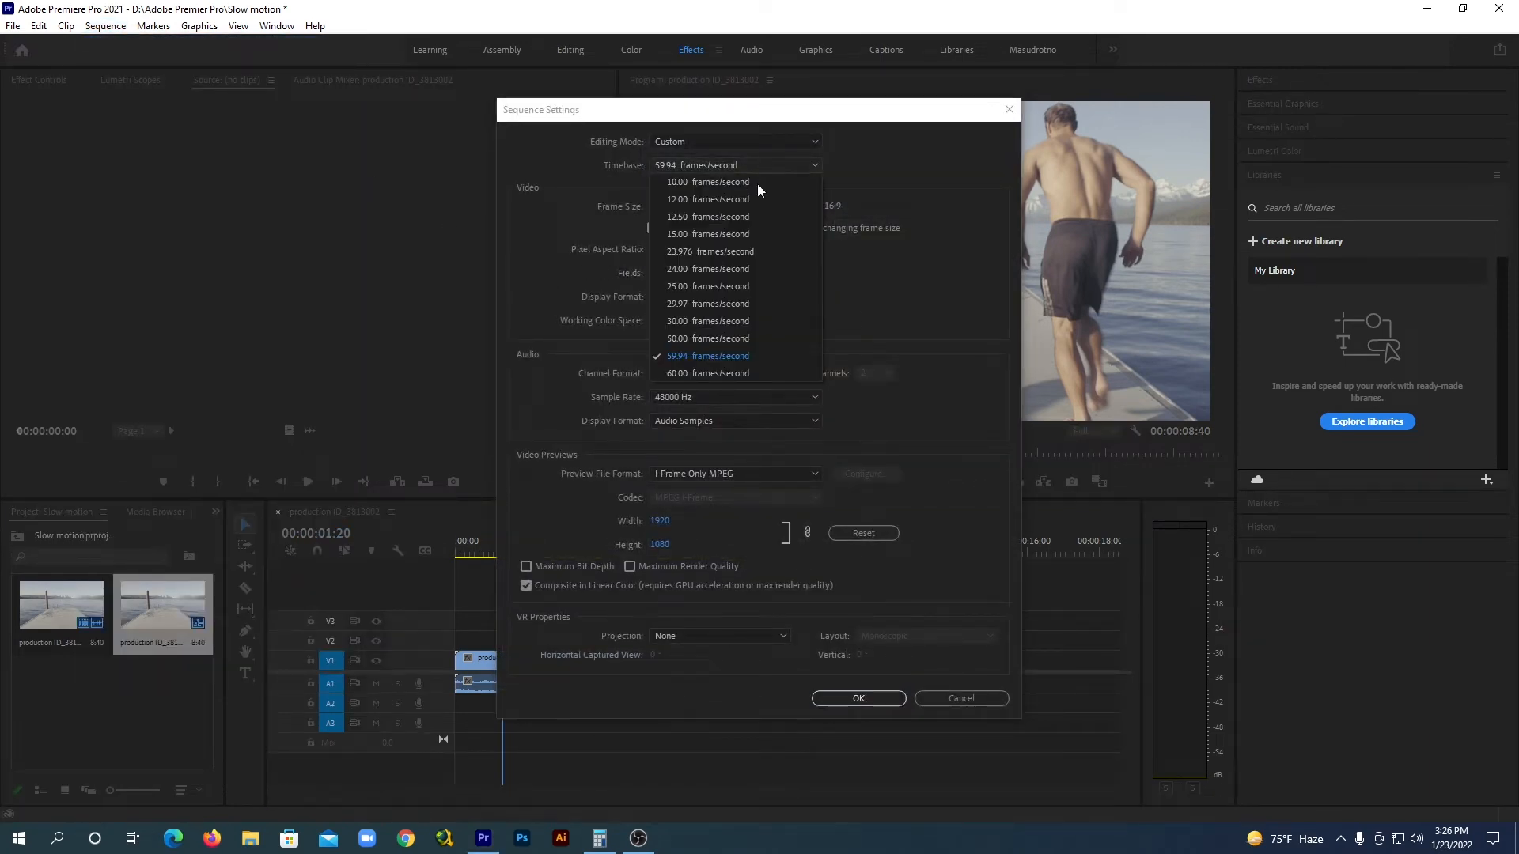
pyautogui.click(709, 287)
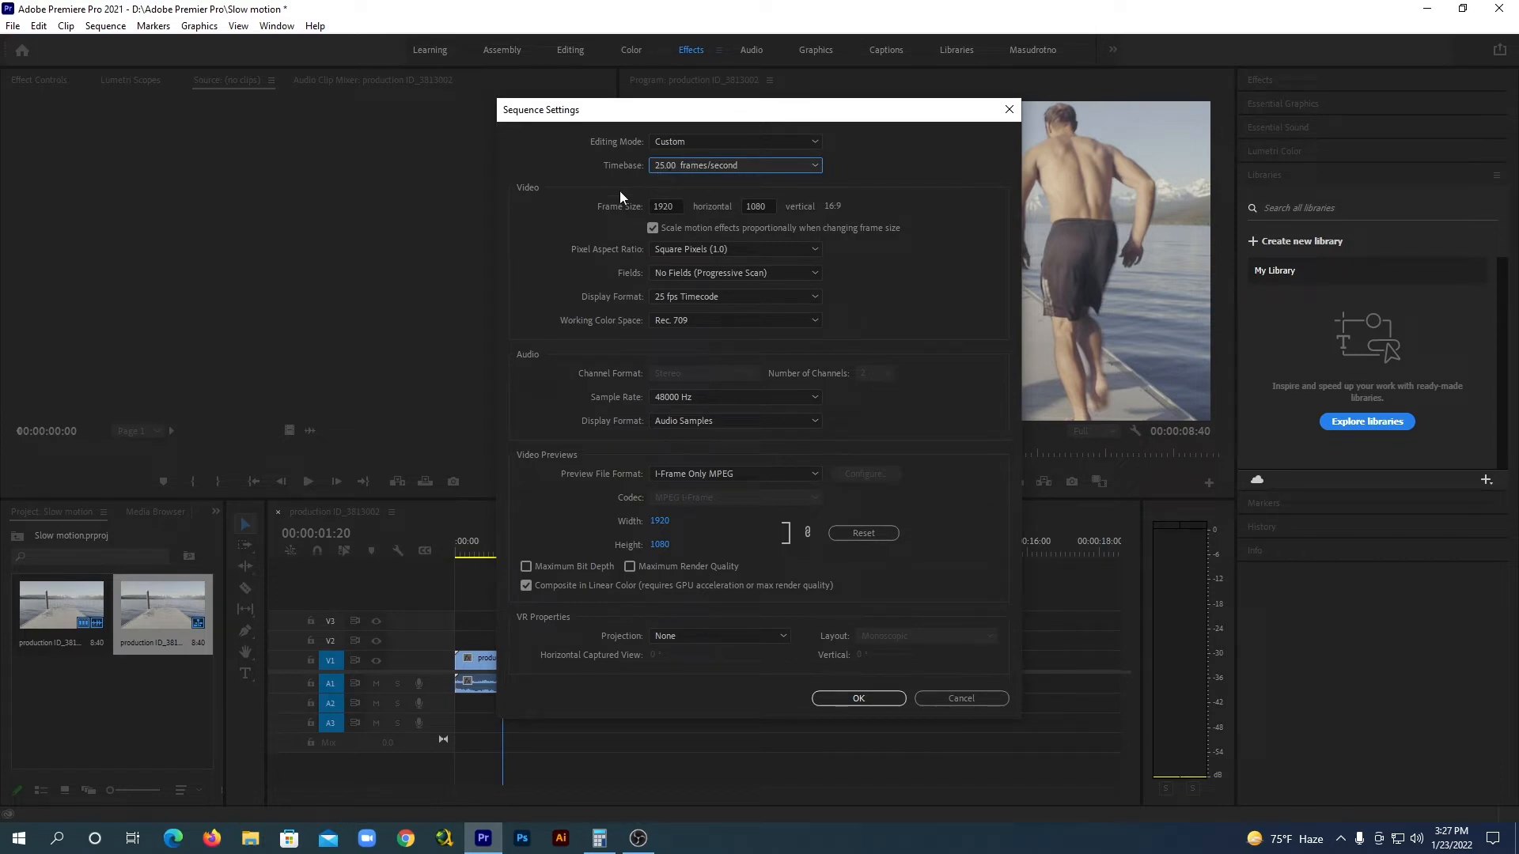
pyautogui.click(873, 699)
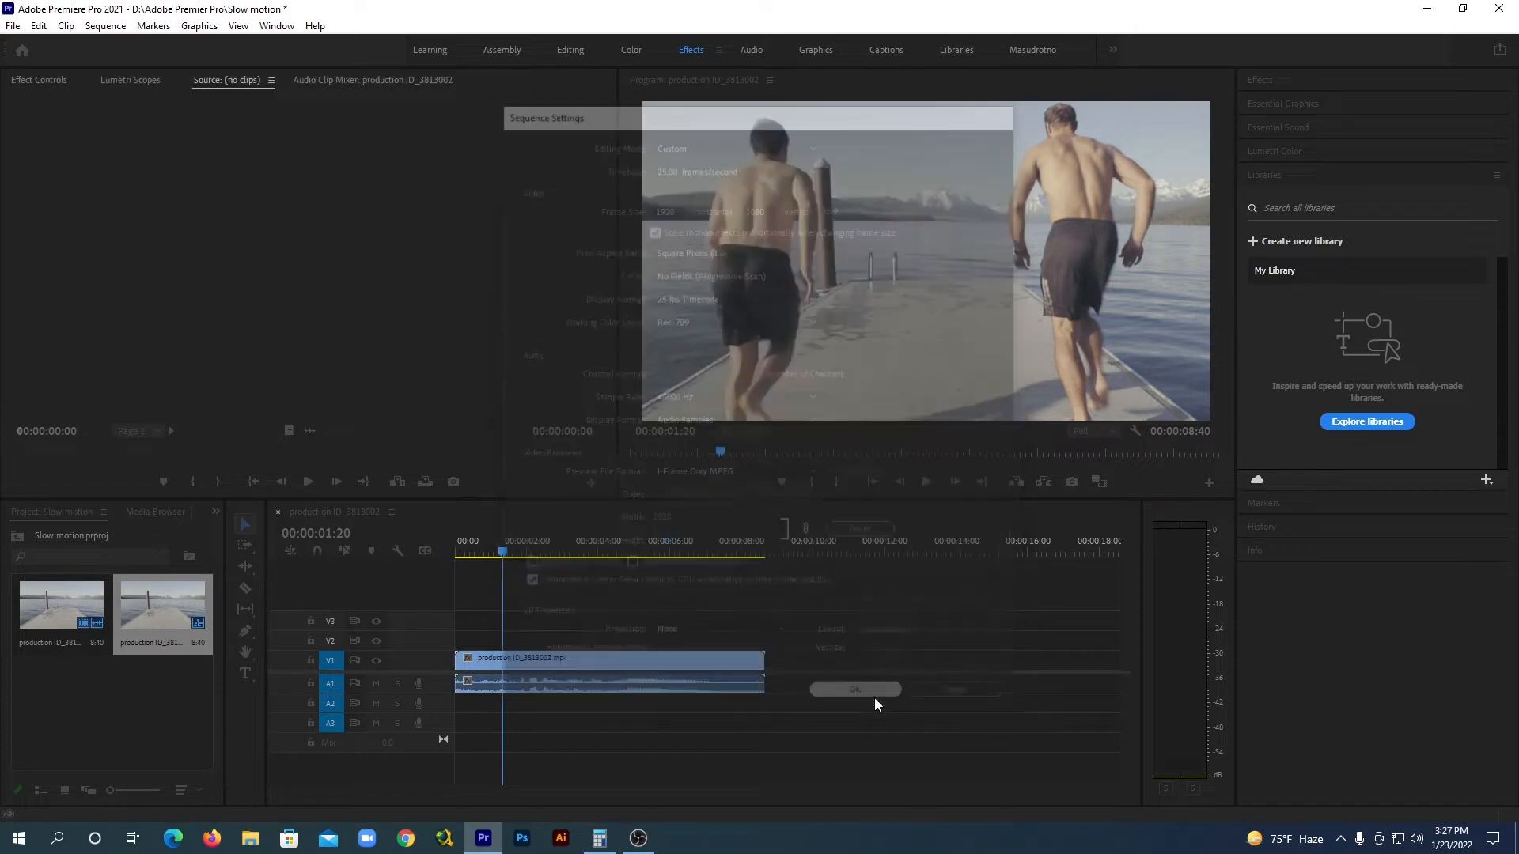
# Check the video clip's properties again to compare its source frame rate with the new sequence timebase
pyautogui.click(580, 661)
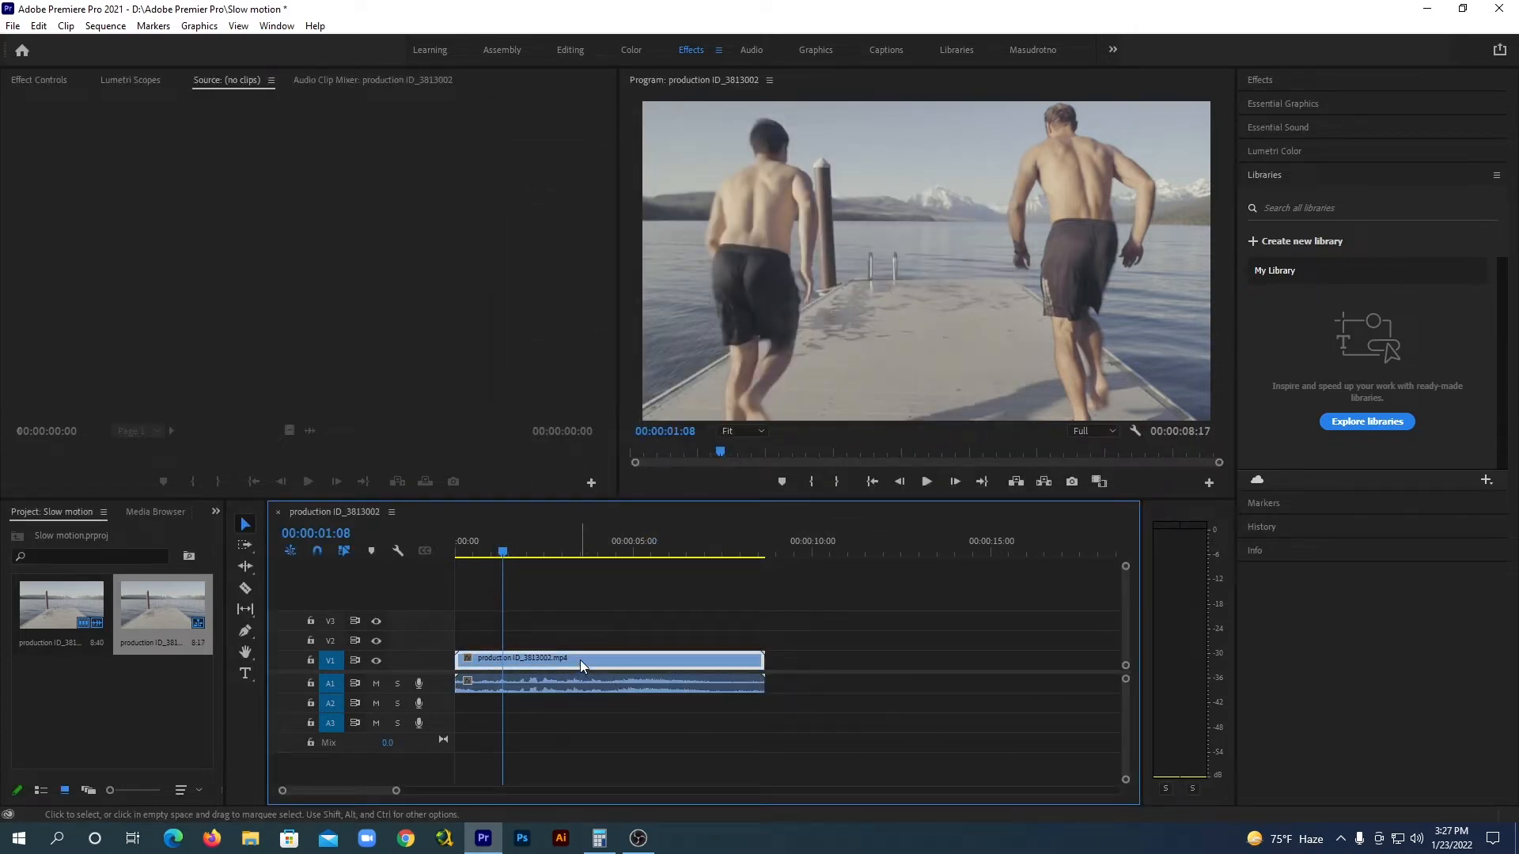
pyautogui.rightClick(580, 660)
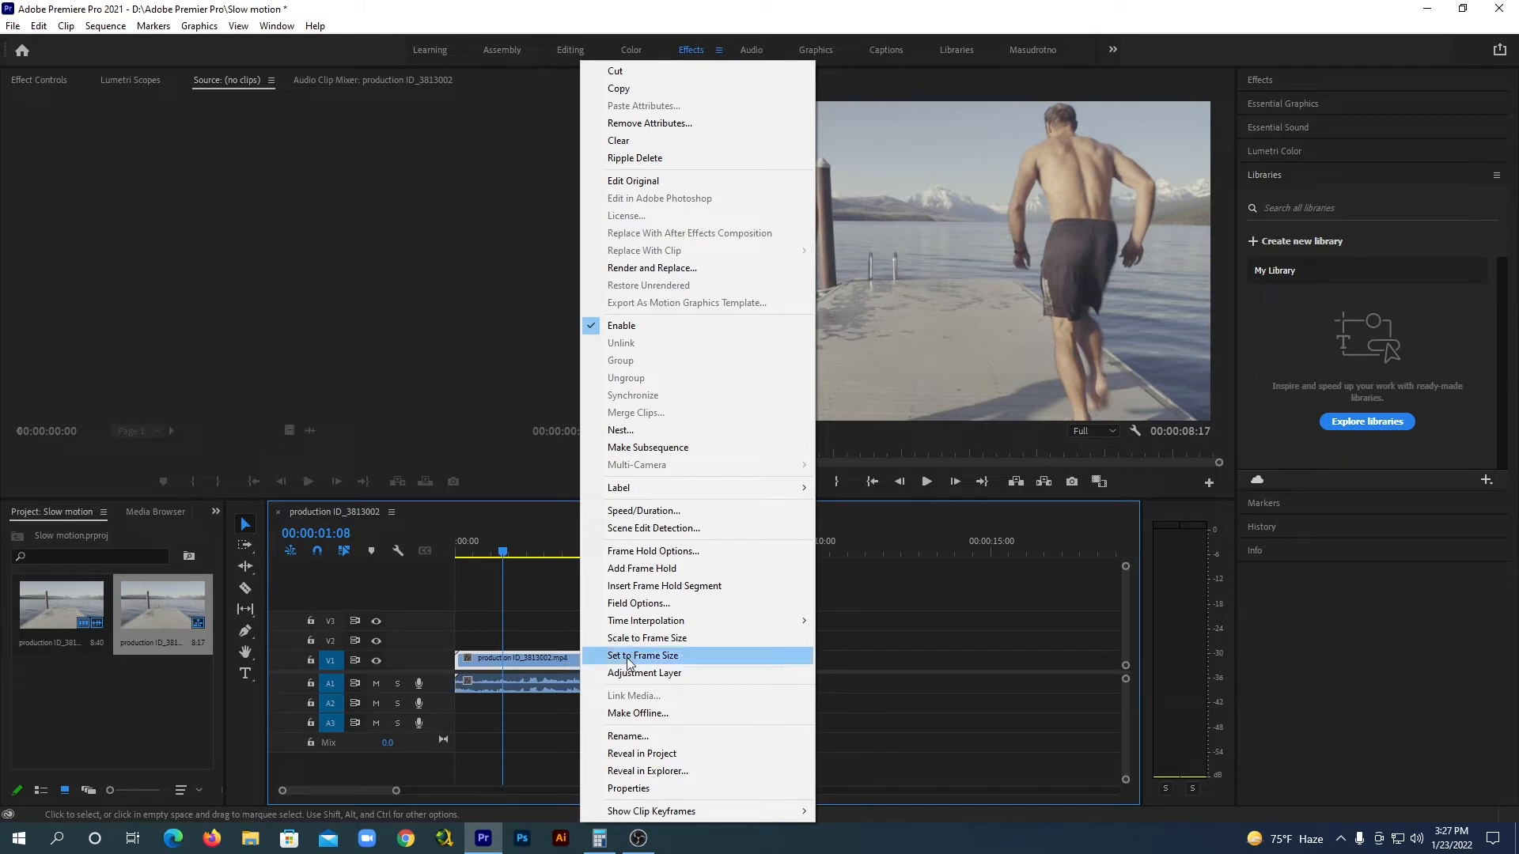
pyautogui.click(642, 789)
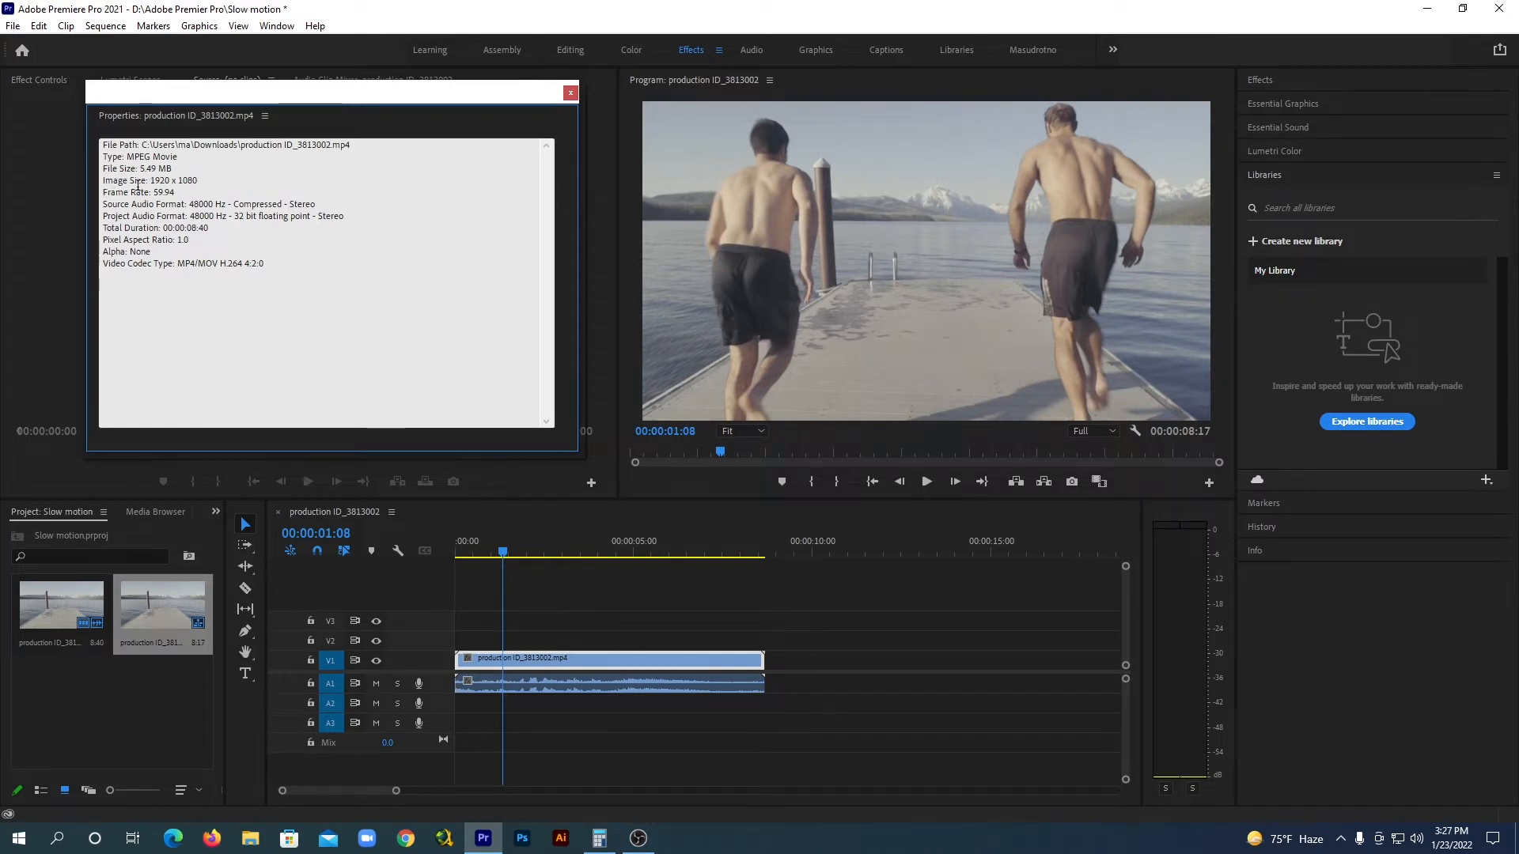
pyautogui.click(569, 92)
# Reopen the sequence settings to review the timebase, then close them without changes
pyautogui.click(589, 583)
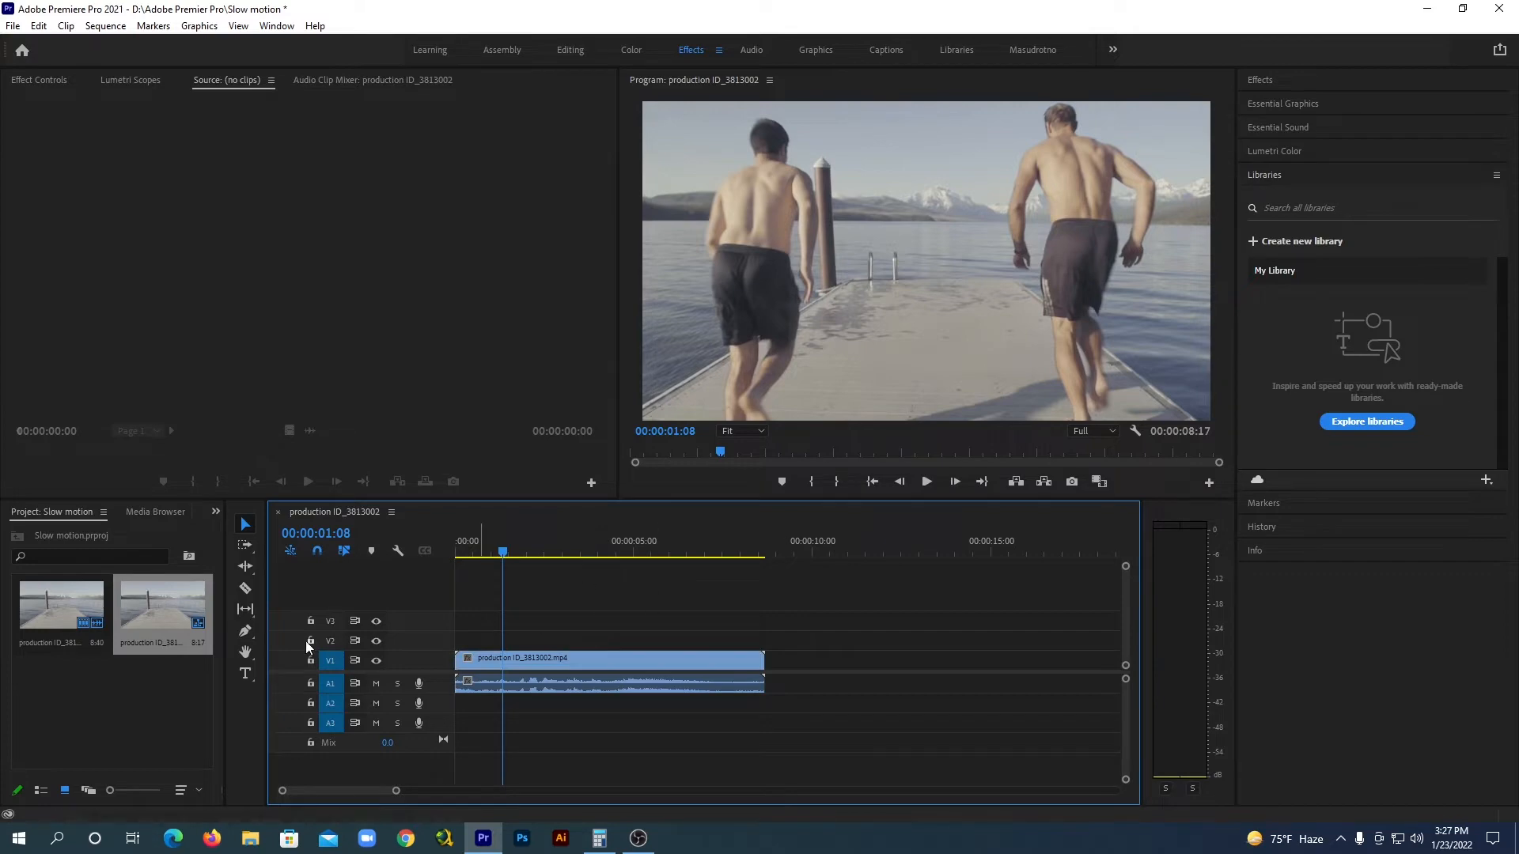
pyautogui.click(109, 24)
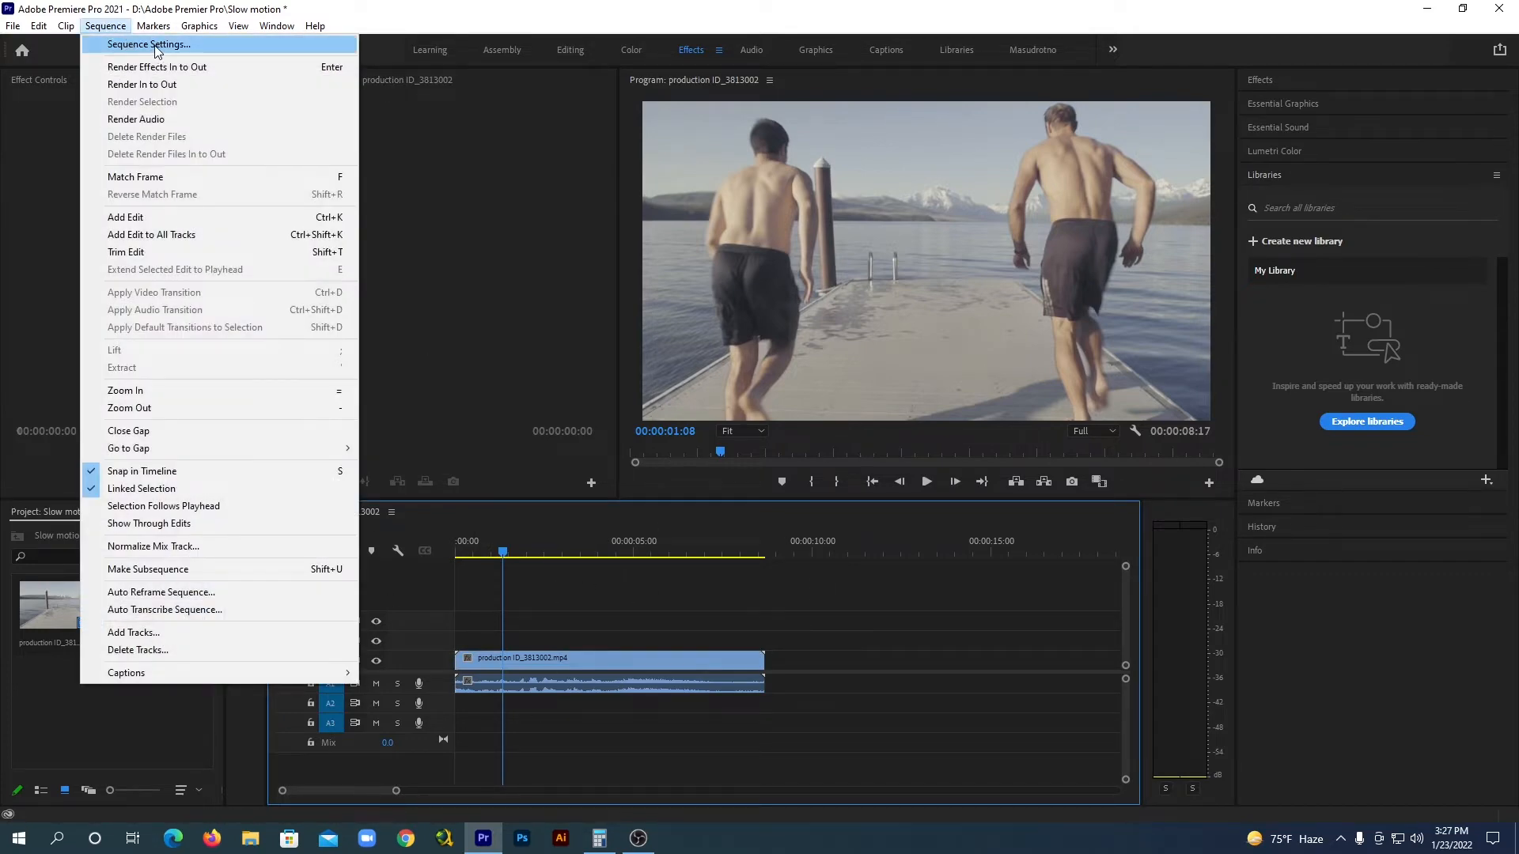
pyautogui.click(150, 44)
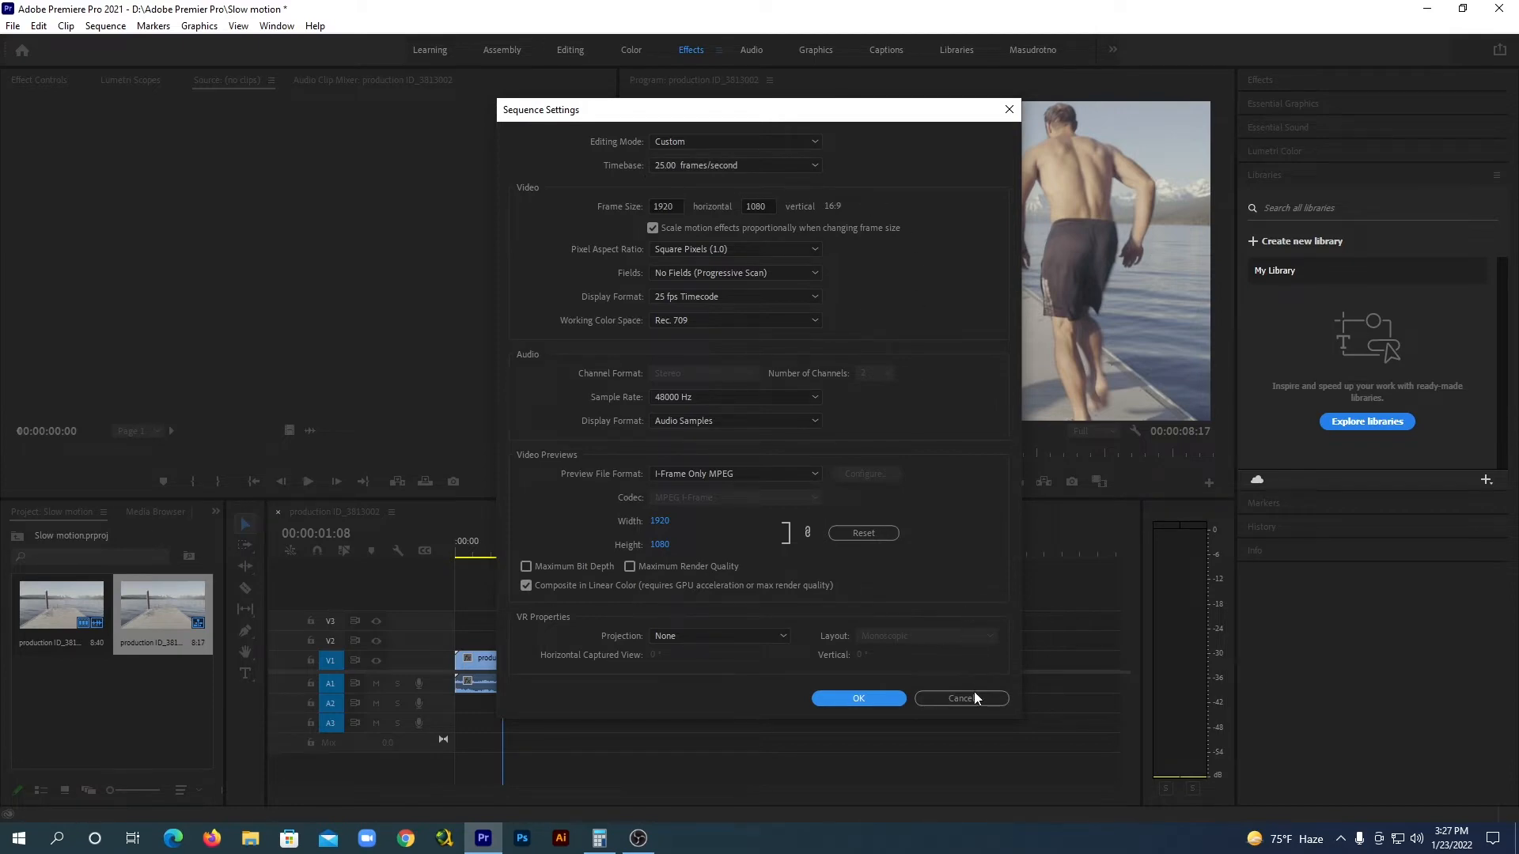
pyautogui.click(860, 698)
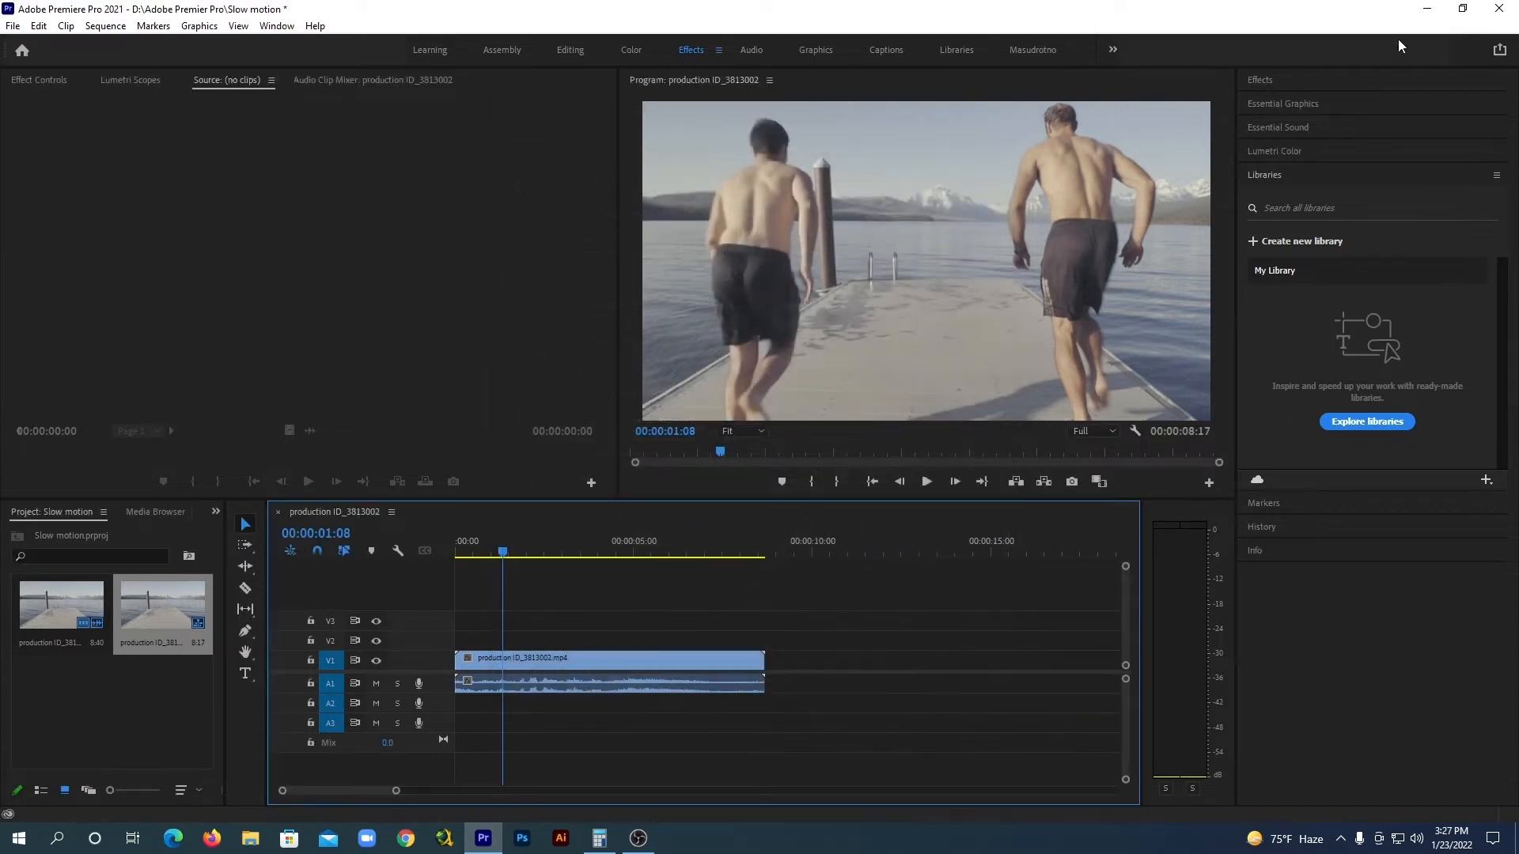
# Switch to Calculator and divide the 25 fps sequence rate by the clip's 60 fps source rate
pyautogui.click(1428, 10)
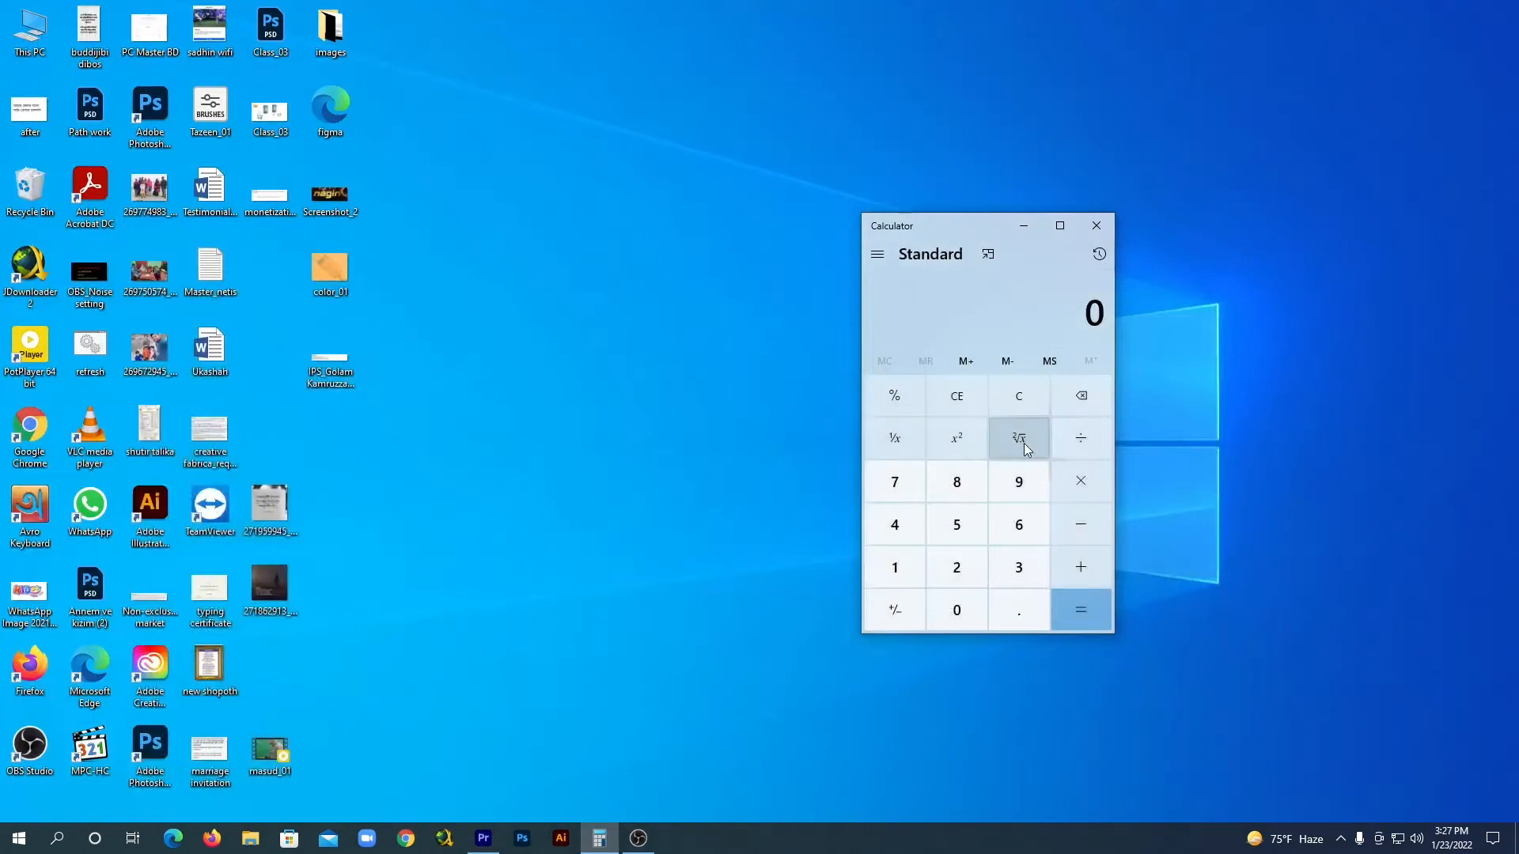
pyautogui.click(957, 566)
pyautogui.click(958, 524)
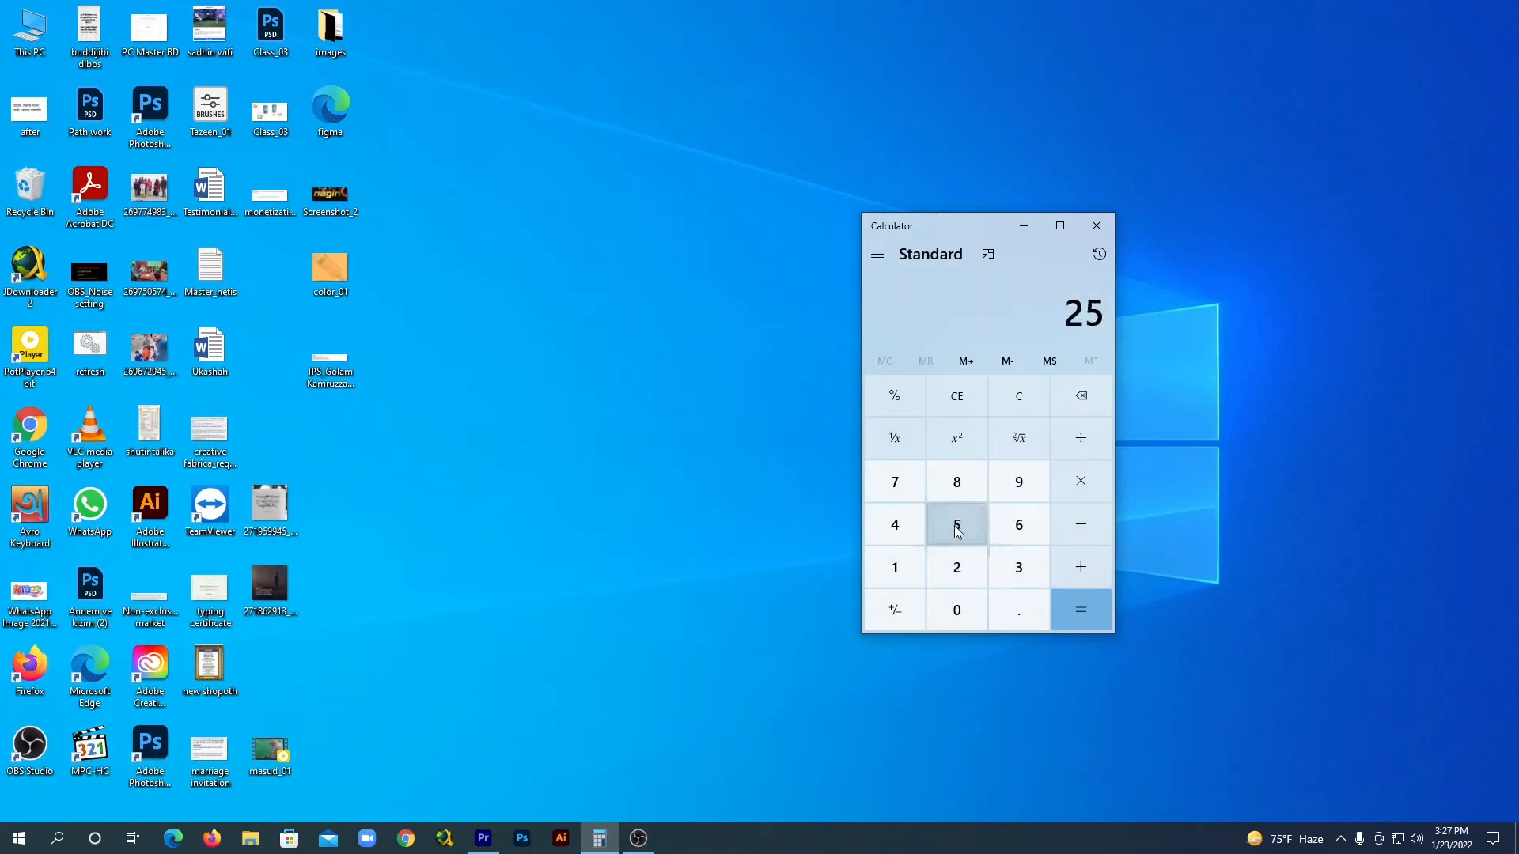
pyautogui.click(1080, 438)
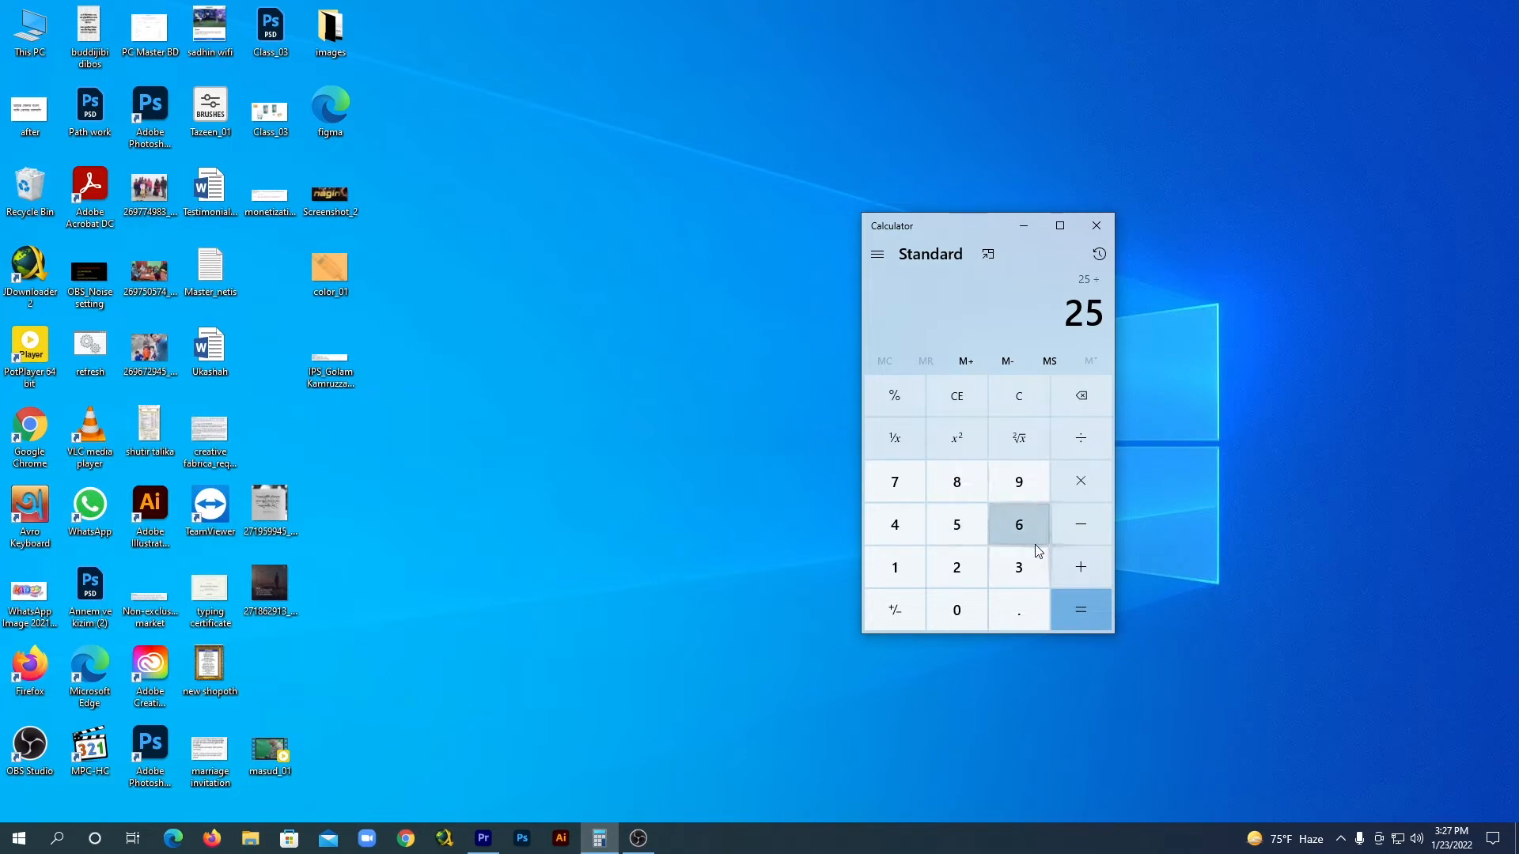
pyautogui.click(1018, 522)
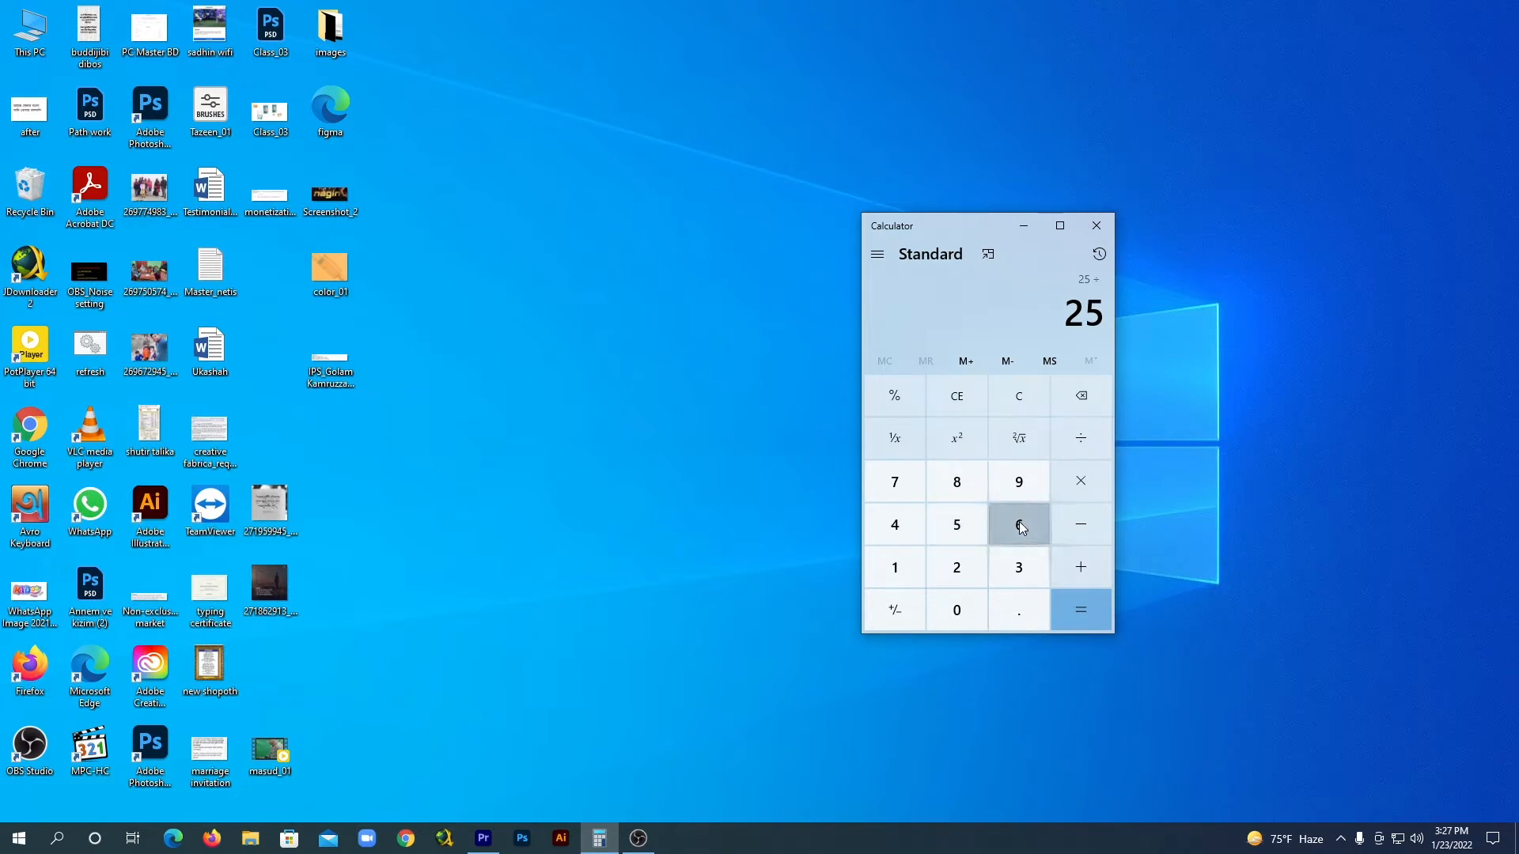
pyautogui.click(956, 609)
pyautogui.click(1075, 605)
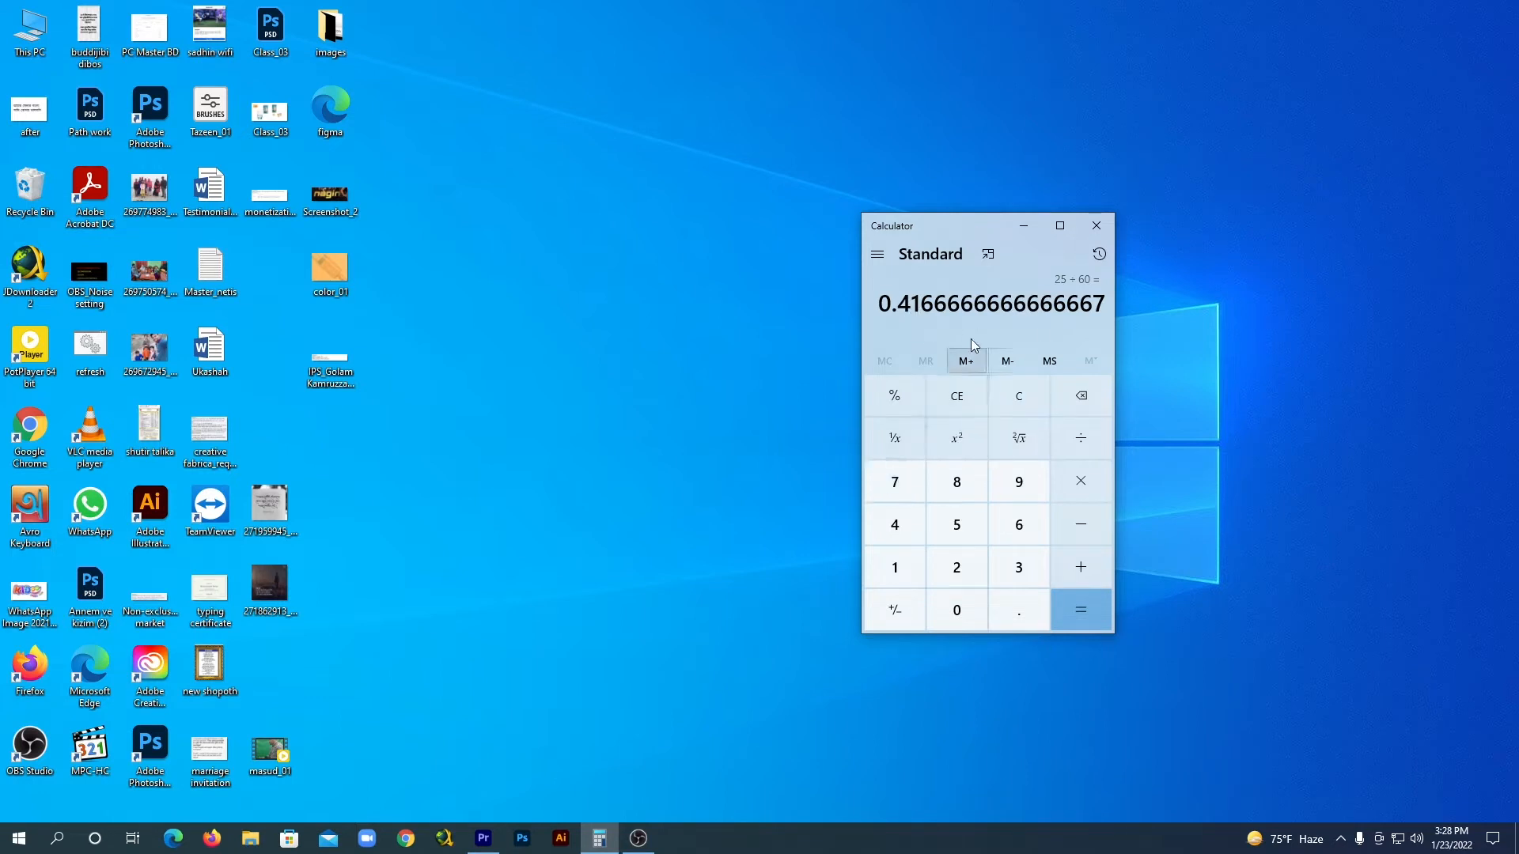
pyautogui.click(1022, 231)
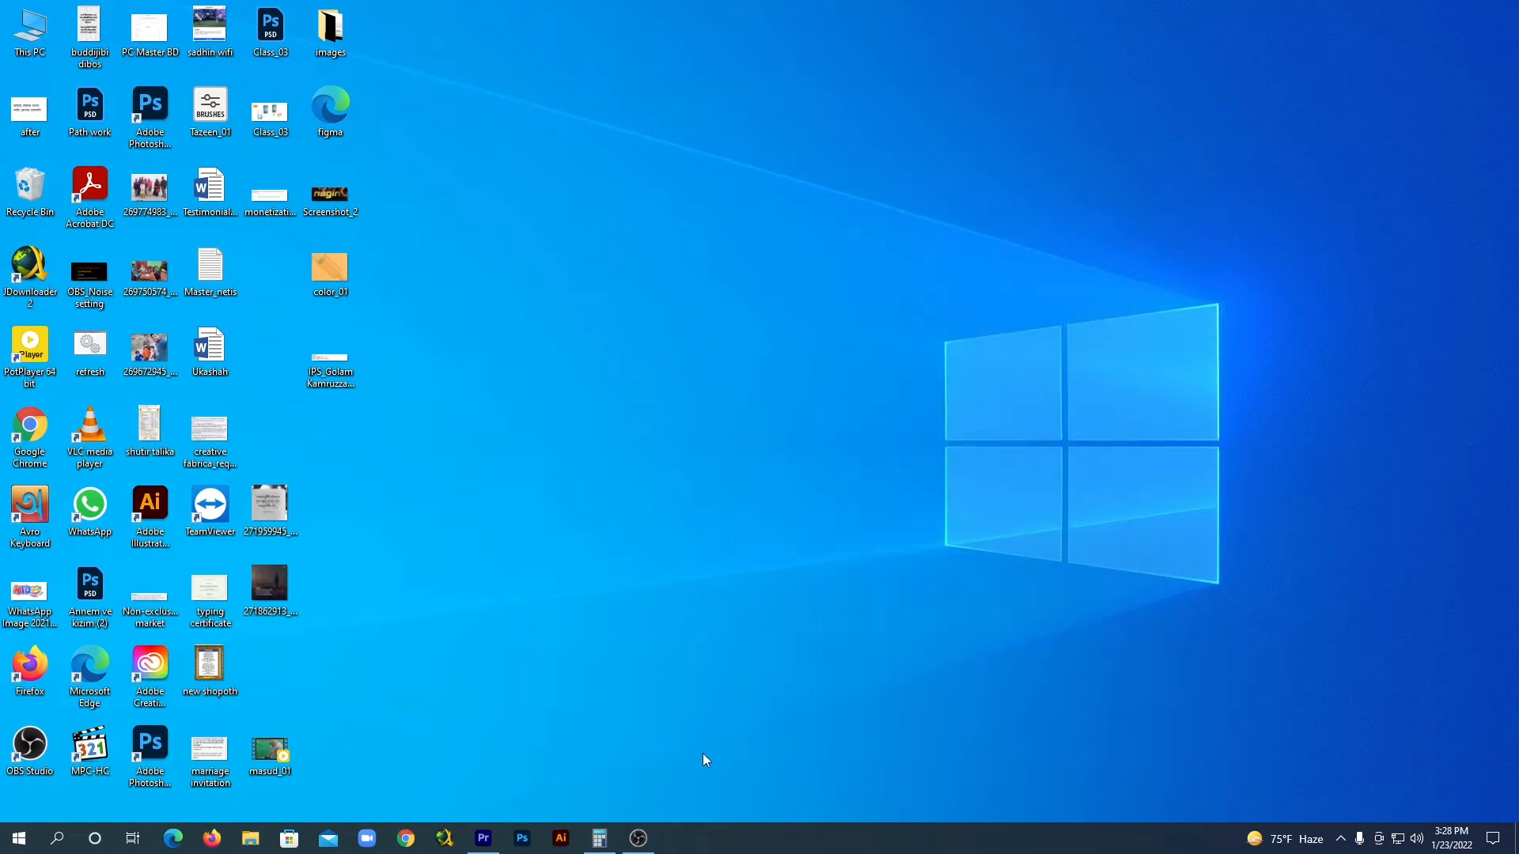
# Switch back to Premiere Pro and split the video clip on V1 with the Razor tool at 00:00:01:13 and 00:00:04:06
pyautogui.click(484, 838)
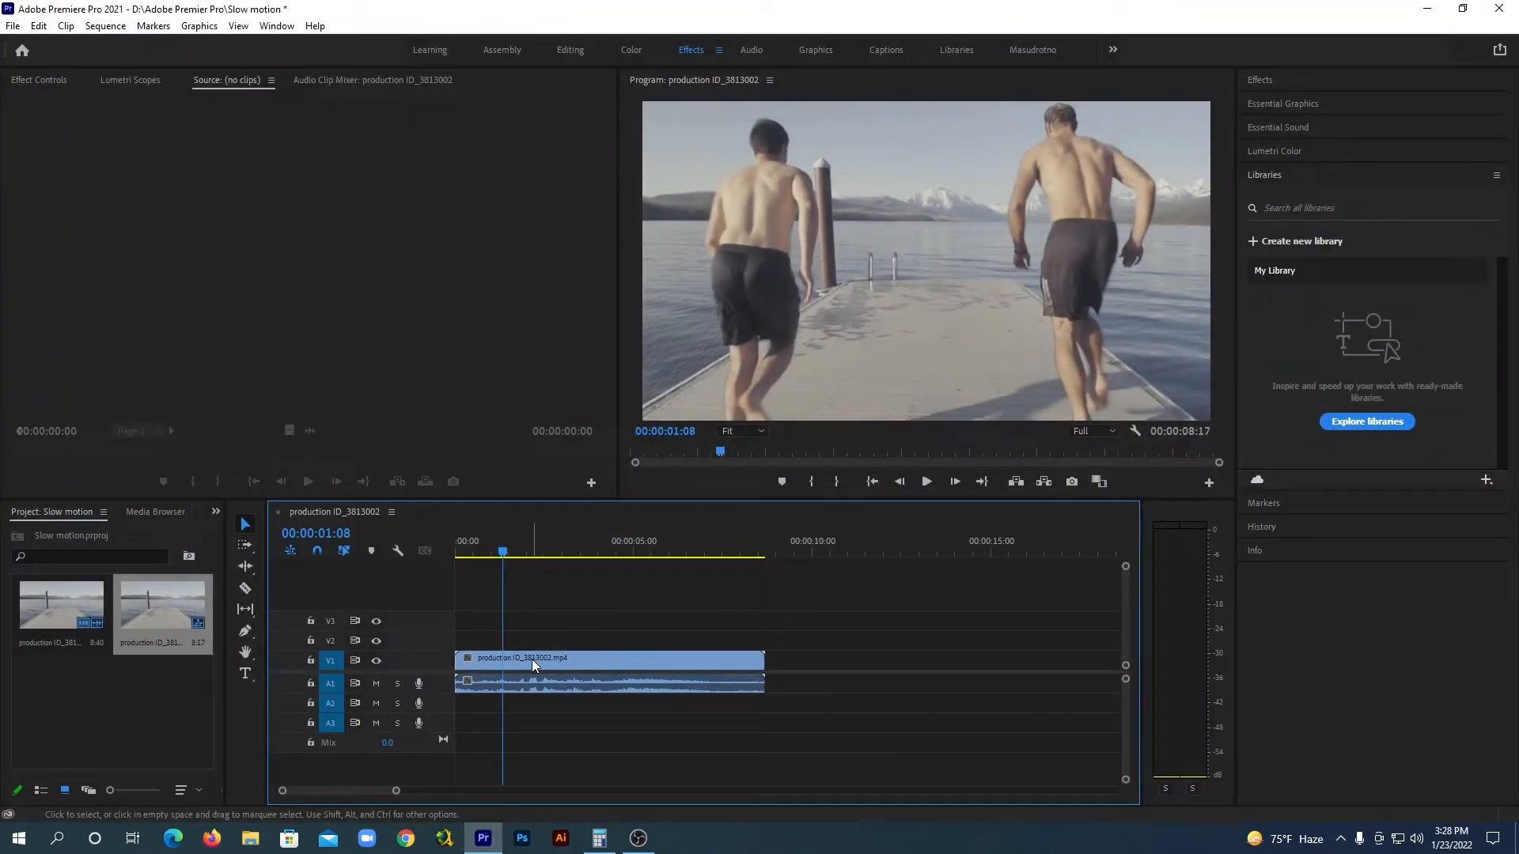
pyautogui.moveTo(505, 554)
pyautogui.mouseDown()
pyautogui.moveTo(530, 546)
pyautogui.moveTo(510, 555)
pyautogui.mouseUp()
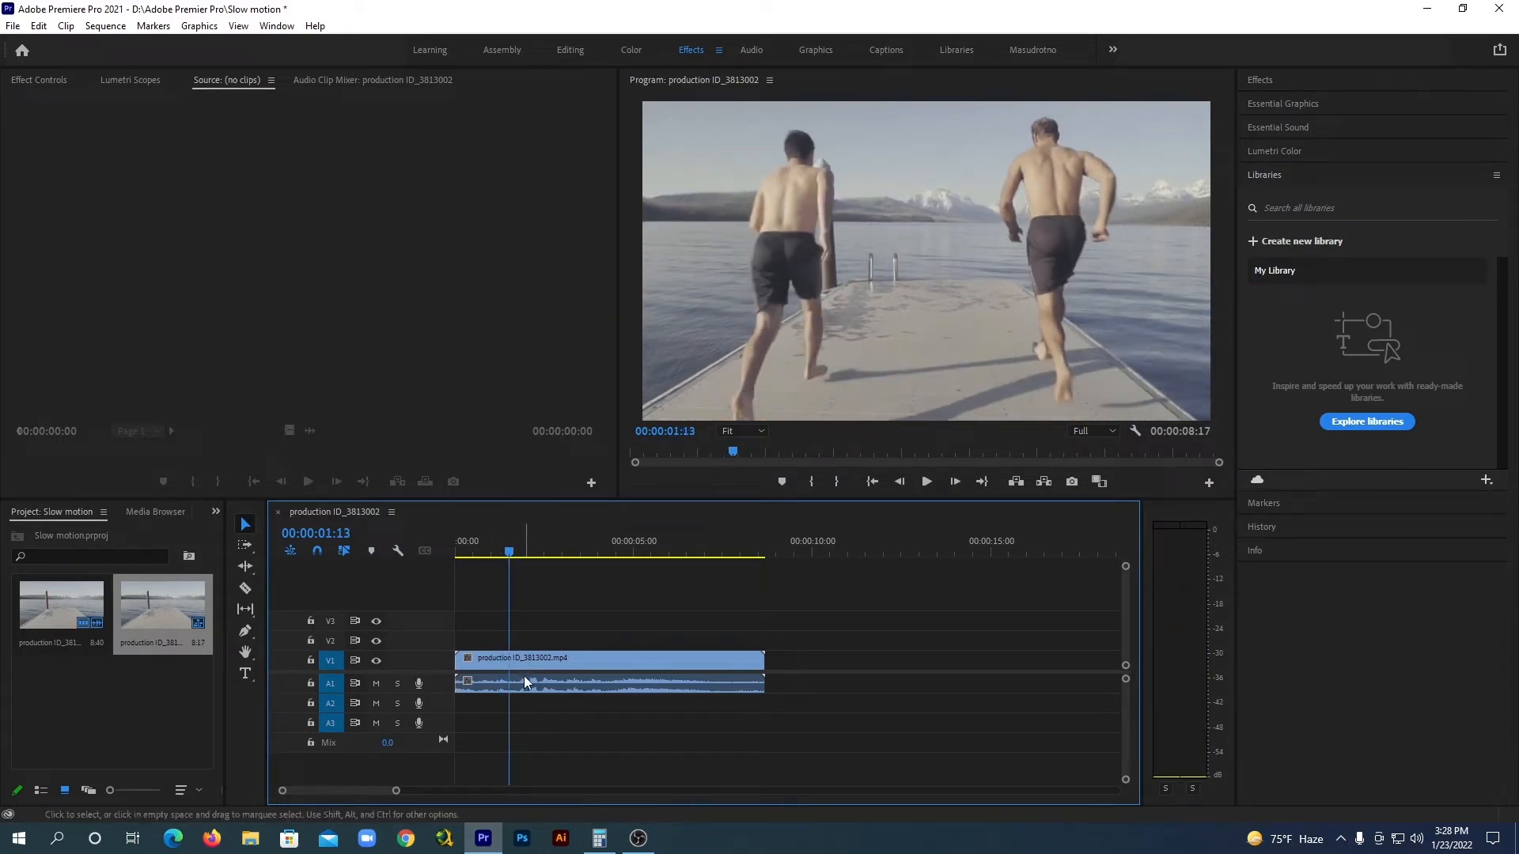
pyautogui.click(245, 589)
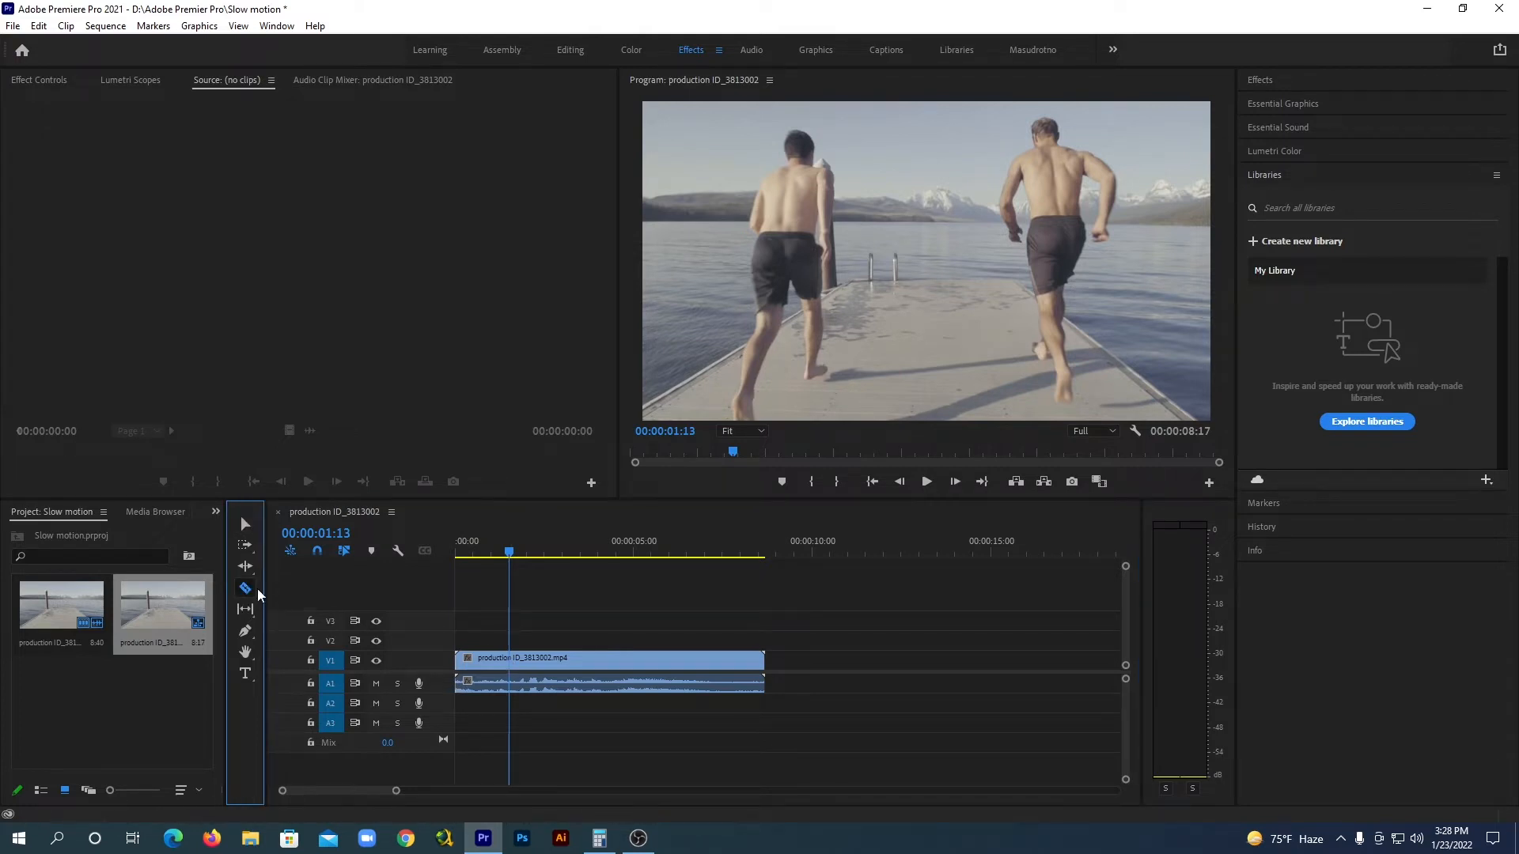
pyautogui.click(513, 660)
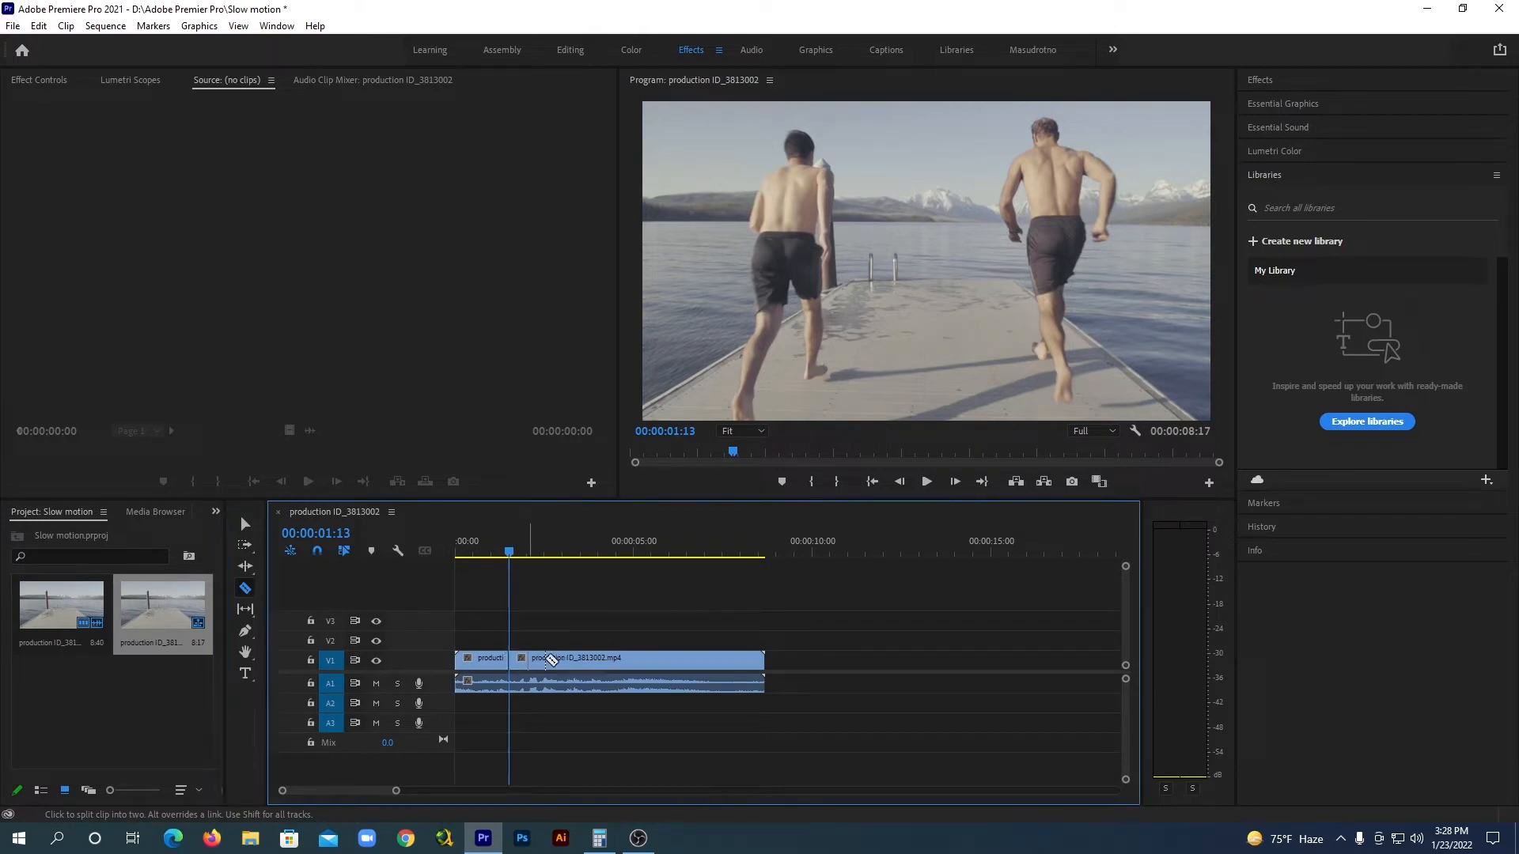
pyautogui.moveTo(510, 556); pyautogui.dragTo(608, 560)
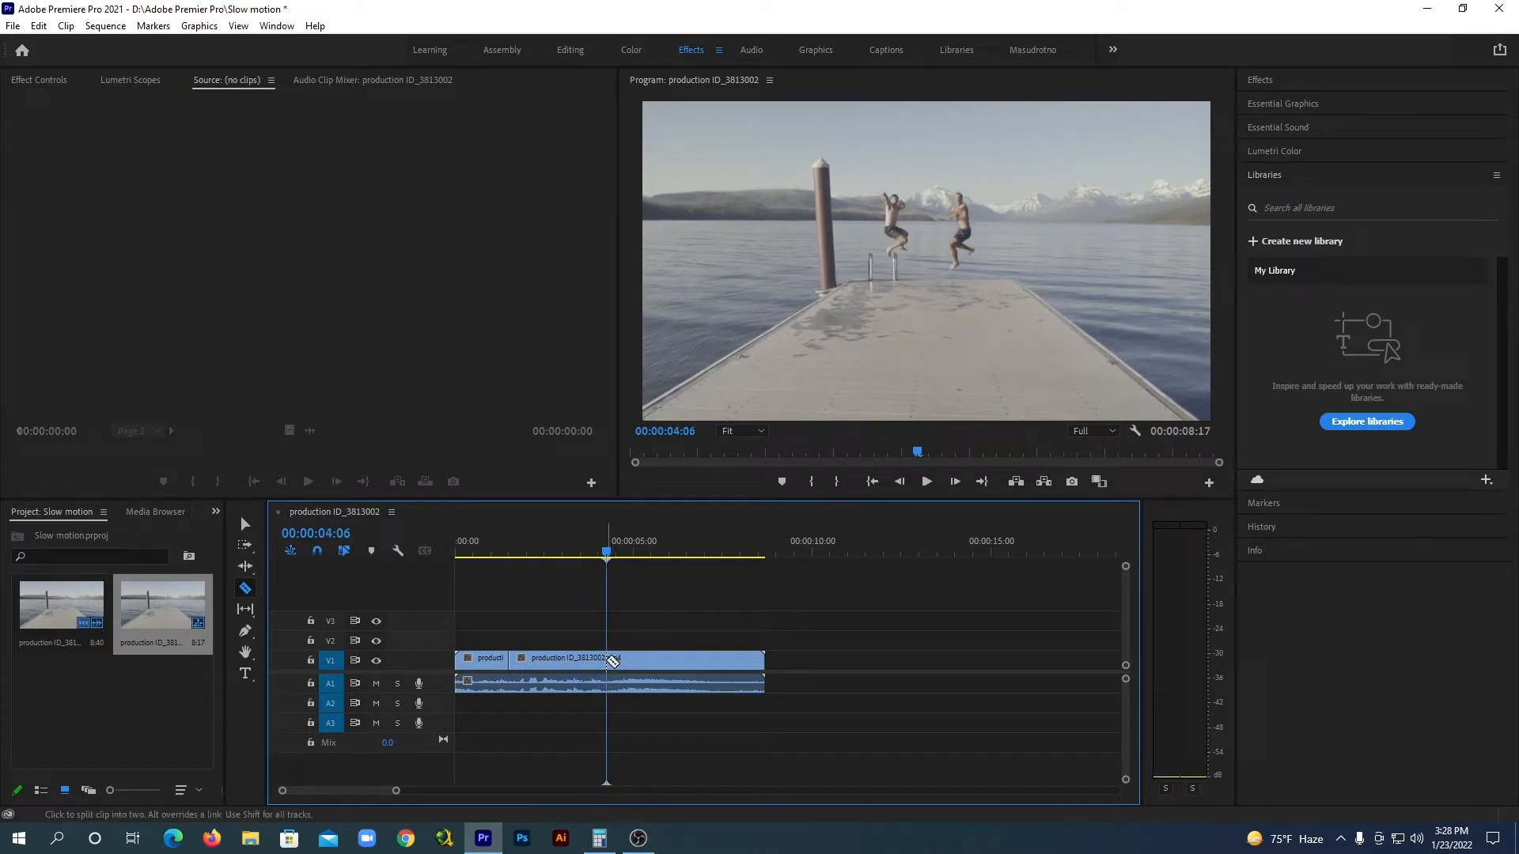
pyautogui.click(607, 661)
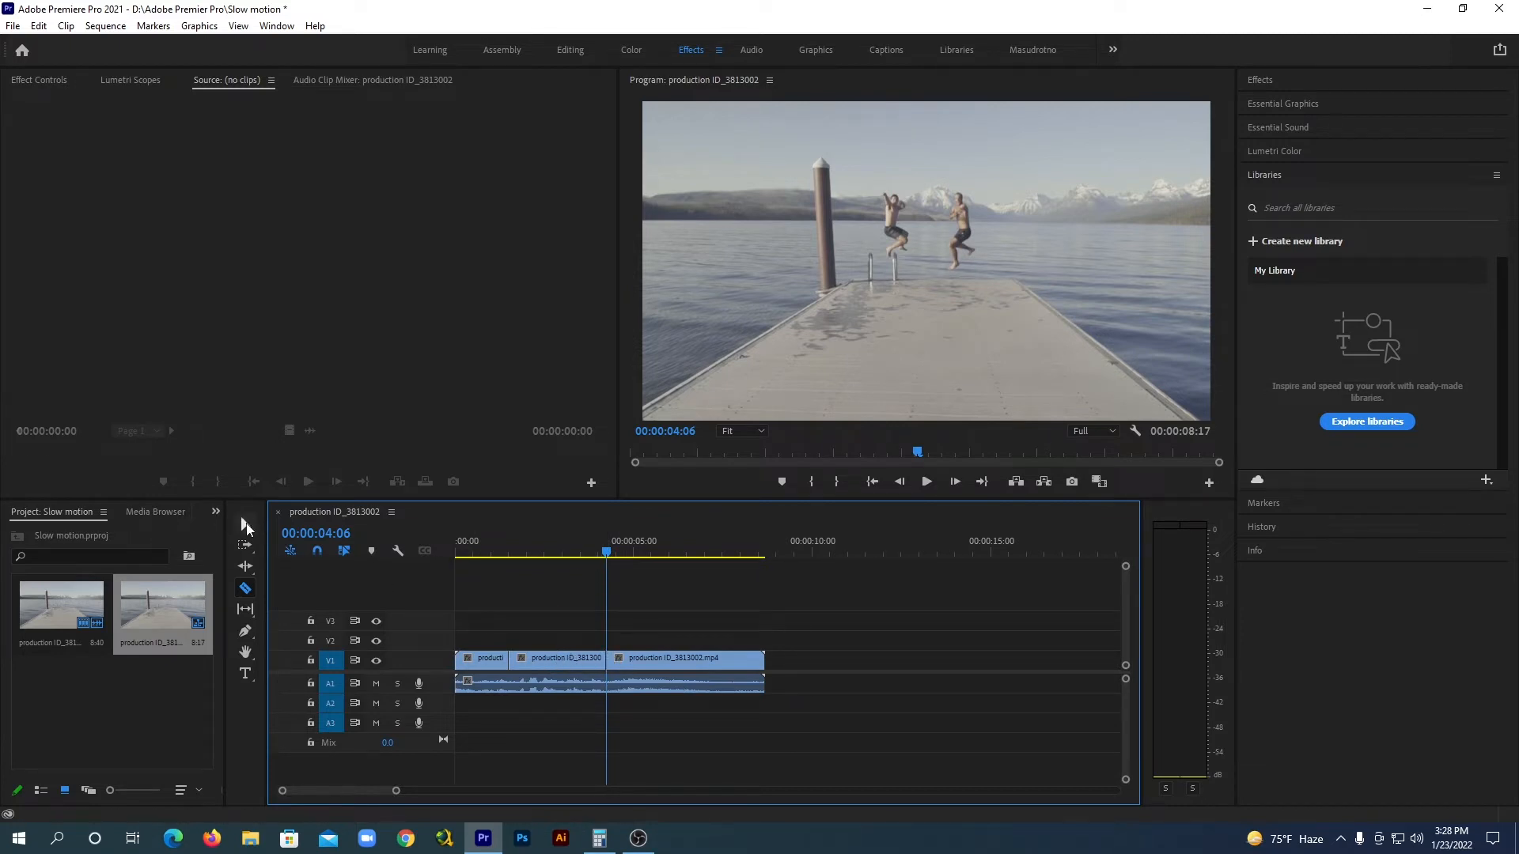
# Set the middle video segment's speed to 42% and turn on ripple editing so the trailing clips shift
pyautogui.click(246, 524)
pyautogui.moveTo(607, 551); pyautogui.dragTo(544, 553)
pyautogui.click(560, 659)
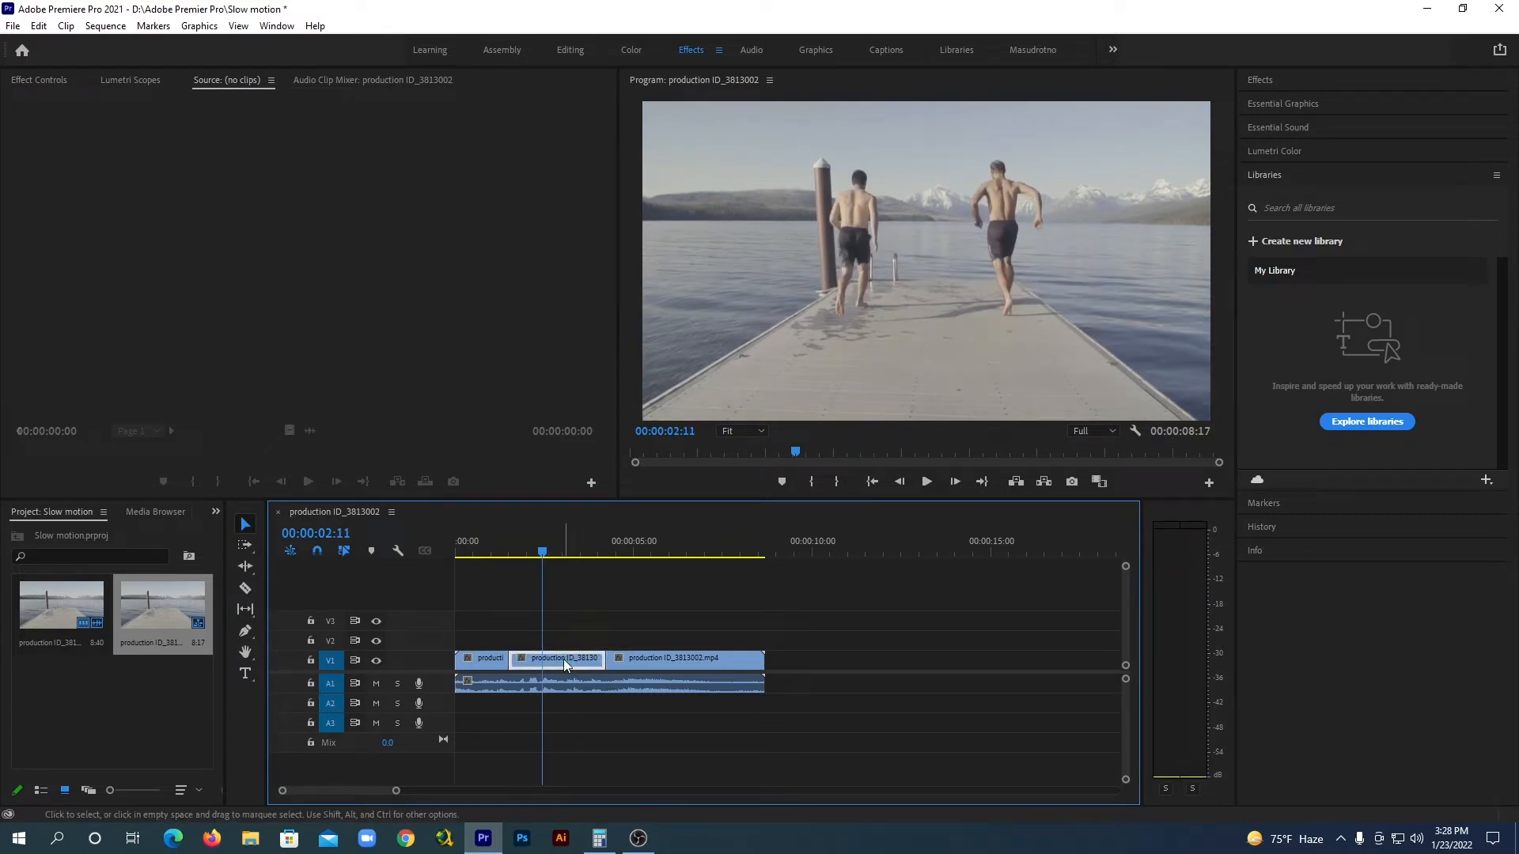
pyautogui.rightClick(563, 658)
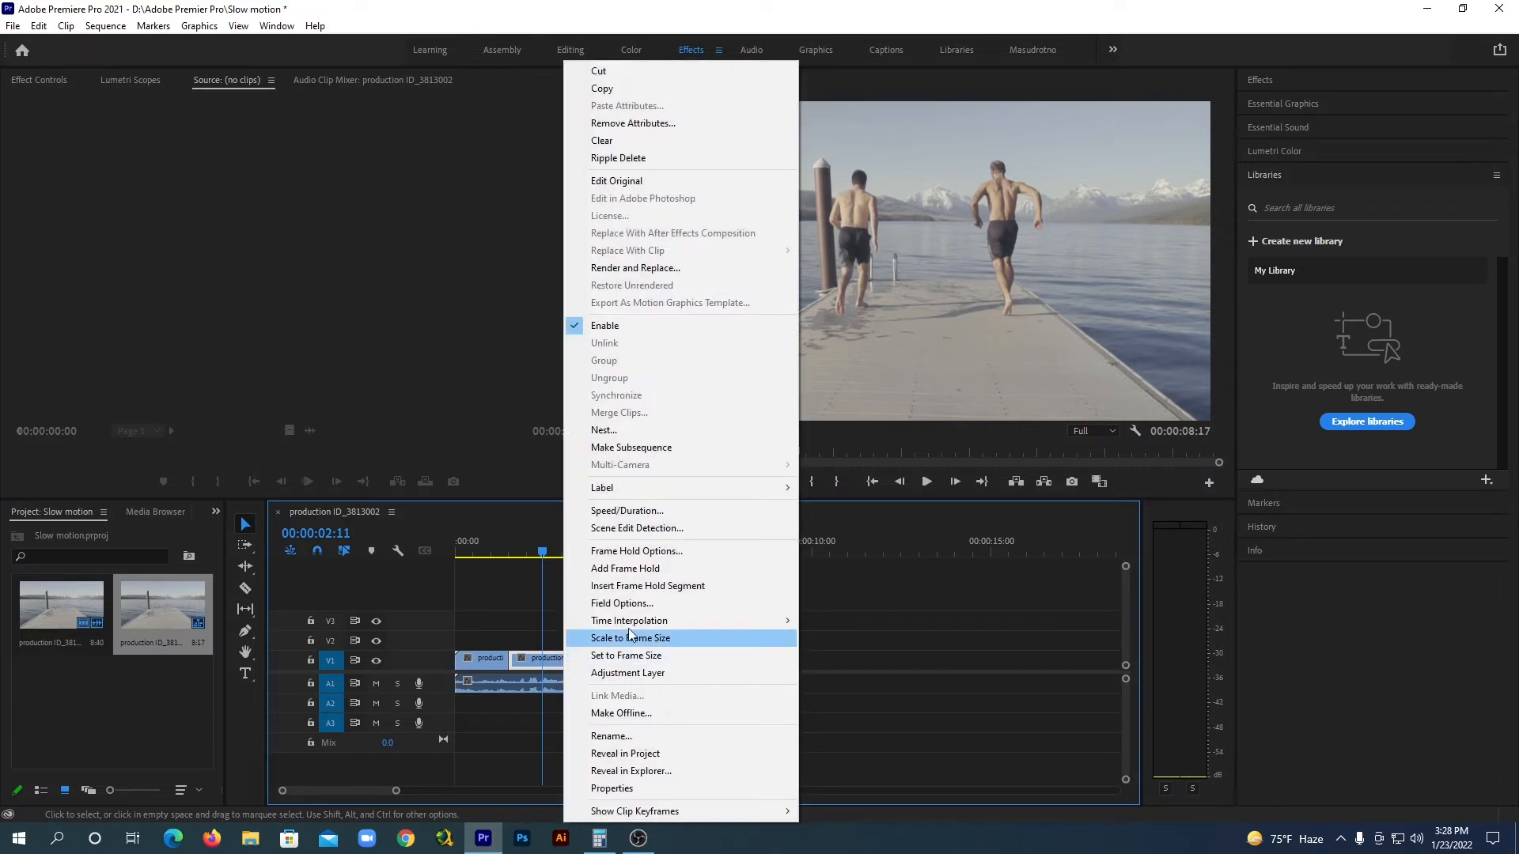
pyautogui.click(639, 511)
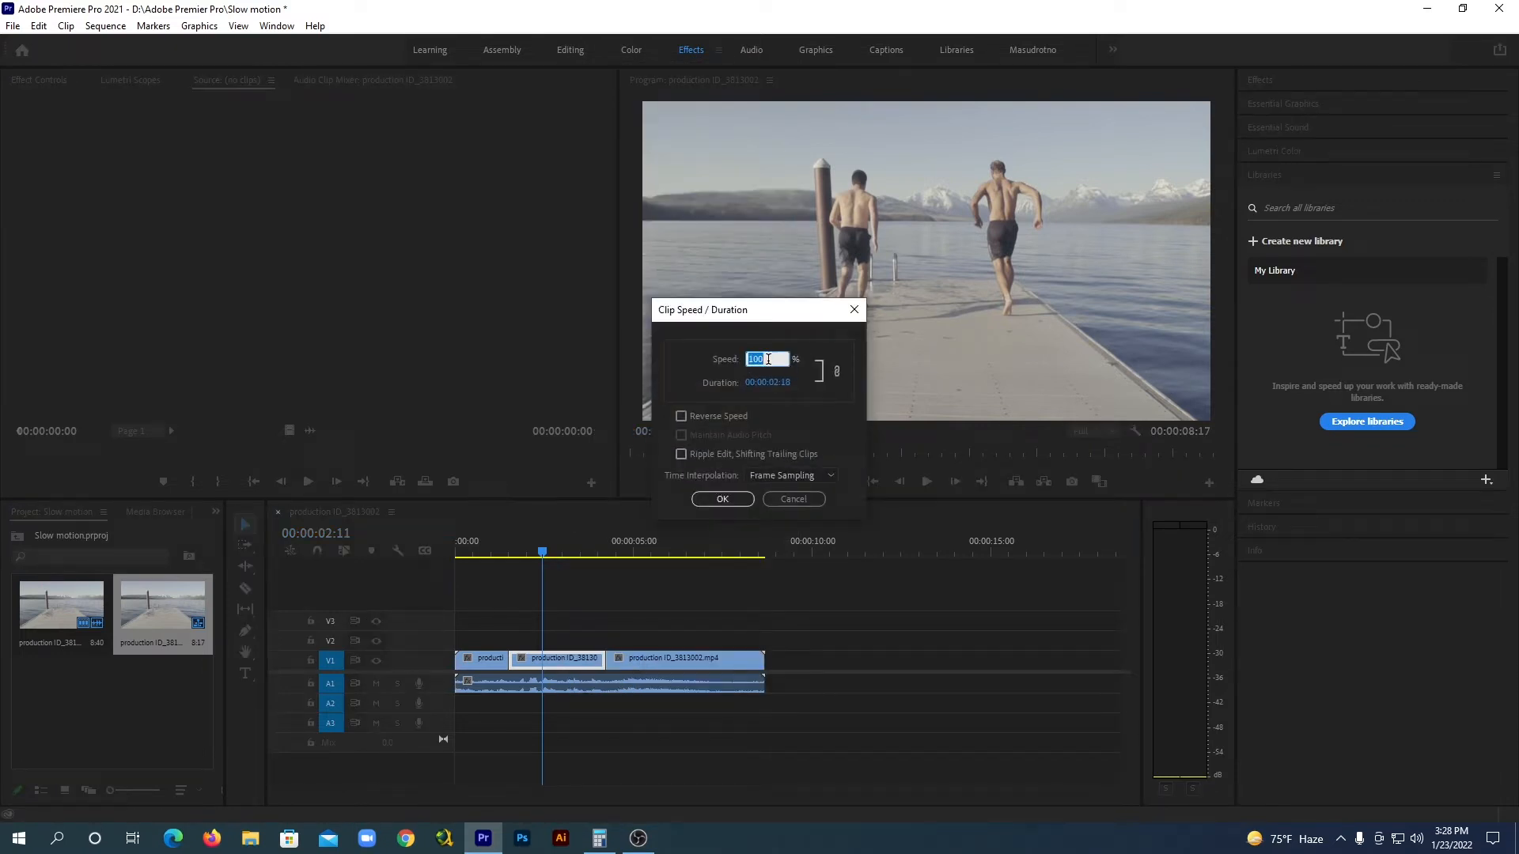
pyautogui.write('42')
pyautogui.click(681, 452)
# Set the middle segment's time interpolation to Optical Flow and apply the speed settings
pyautogui.click(825, 475)
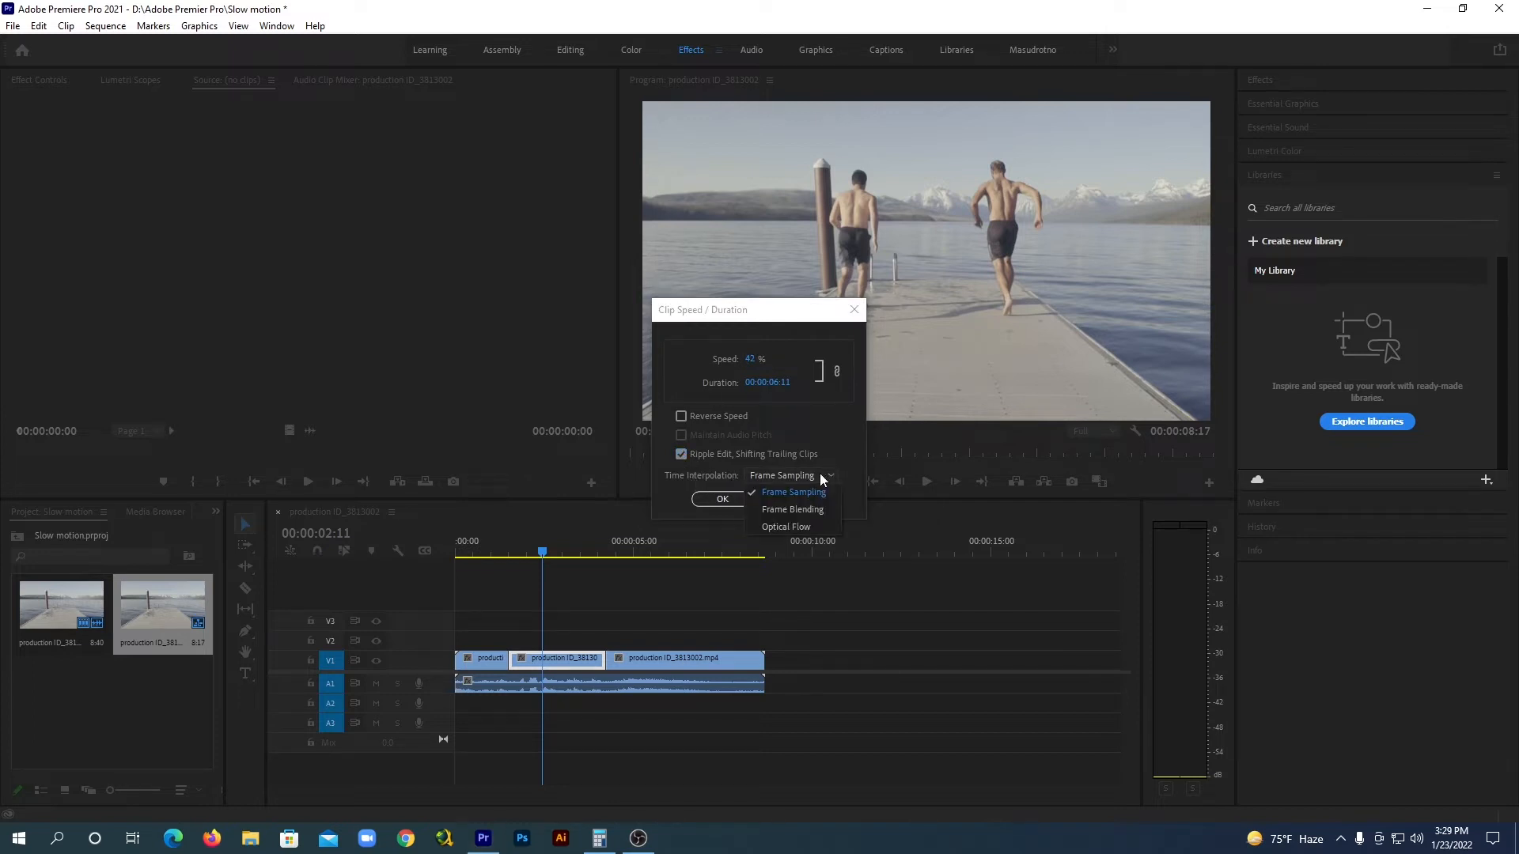
pyautogui.click(802, 525)
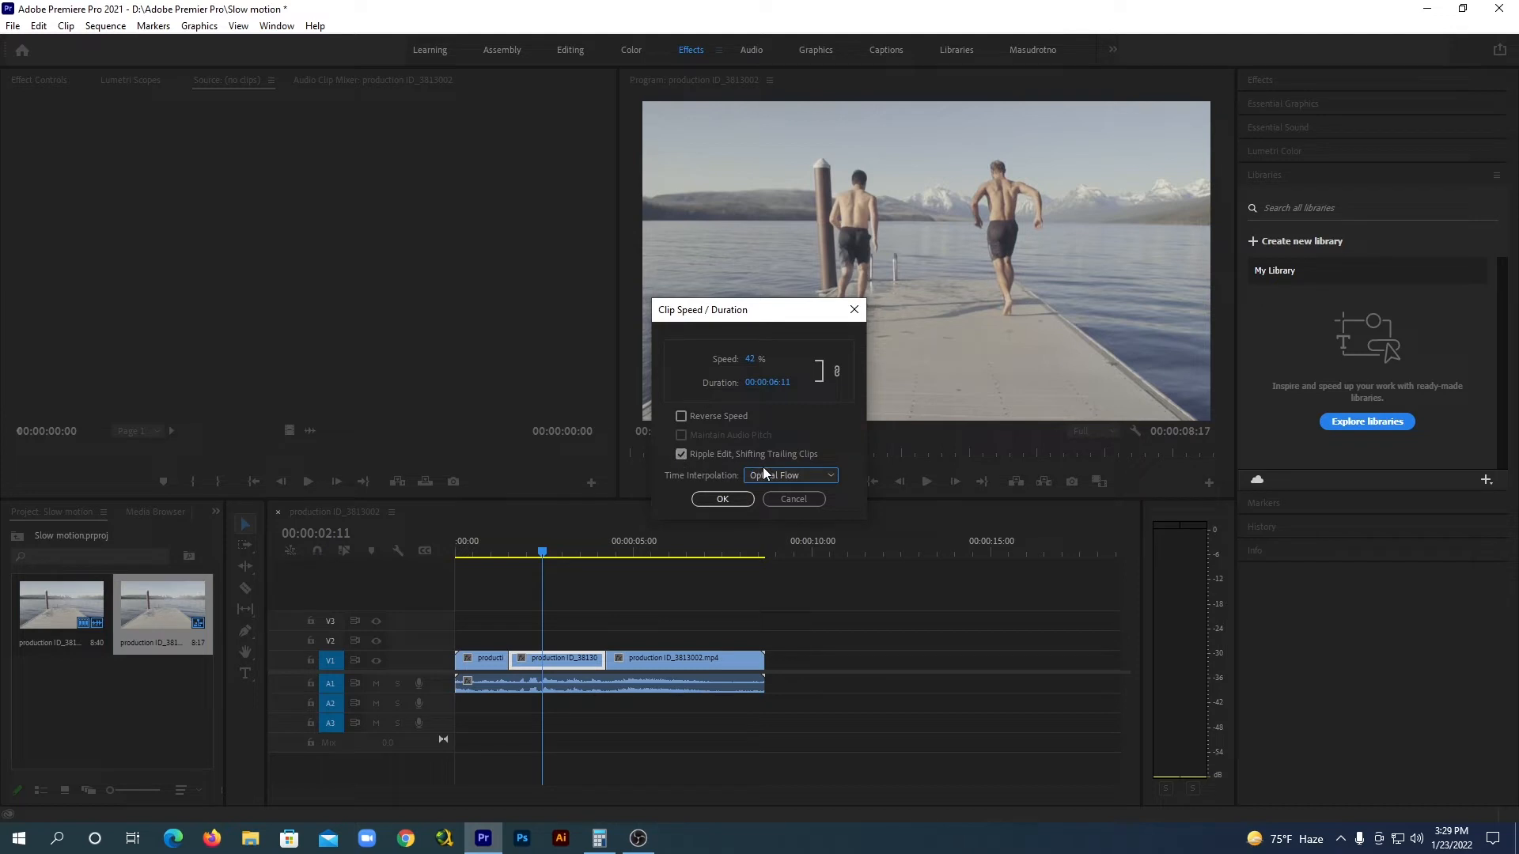
pyautogui.click(790, 477)
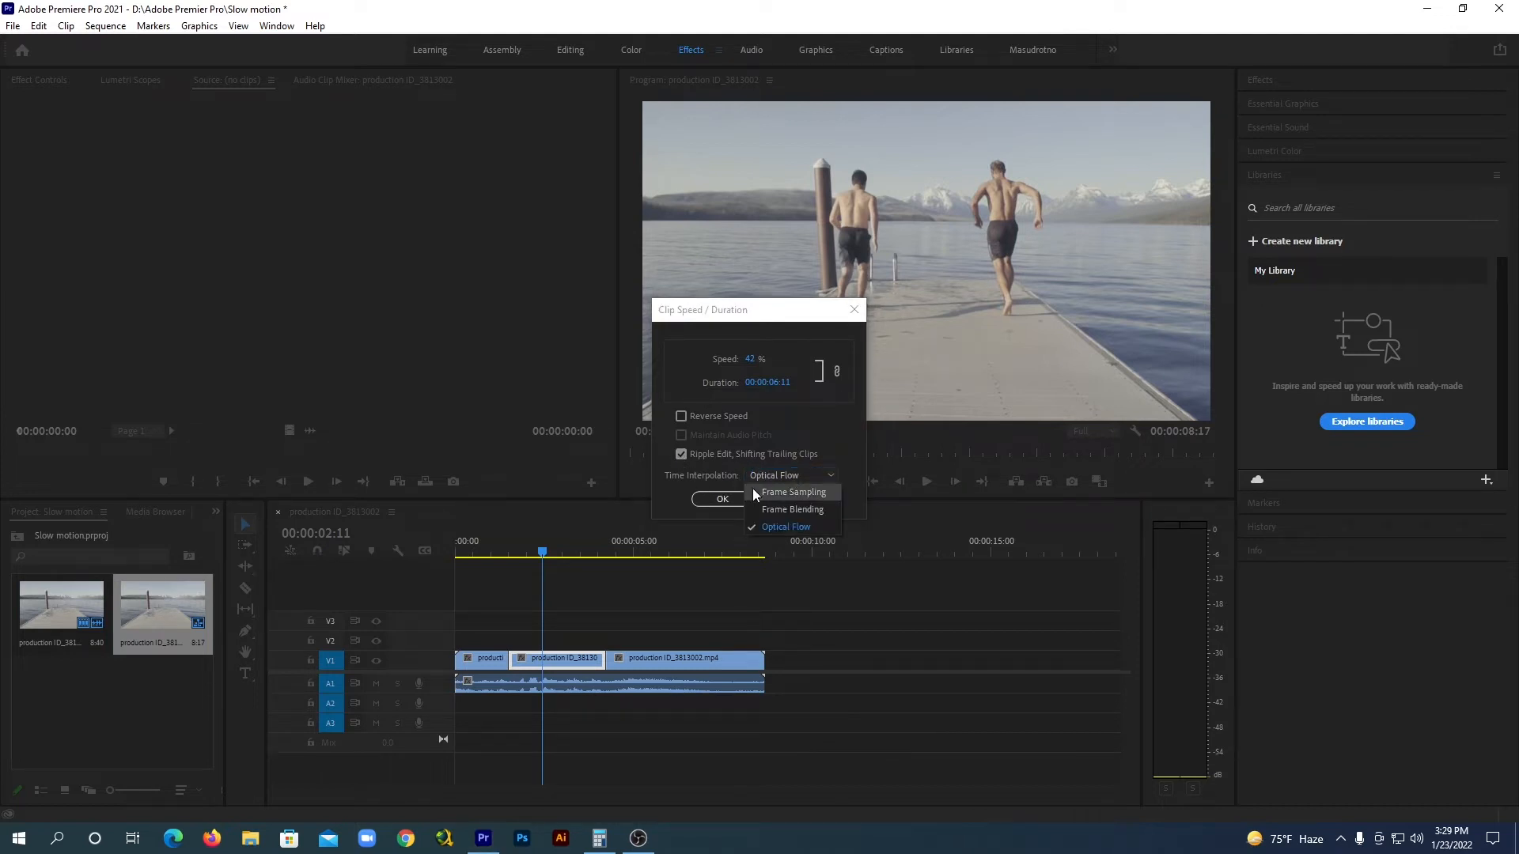
pyautogui.click(792, 528)
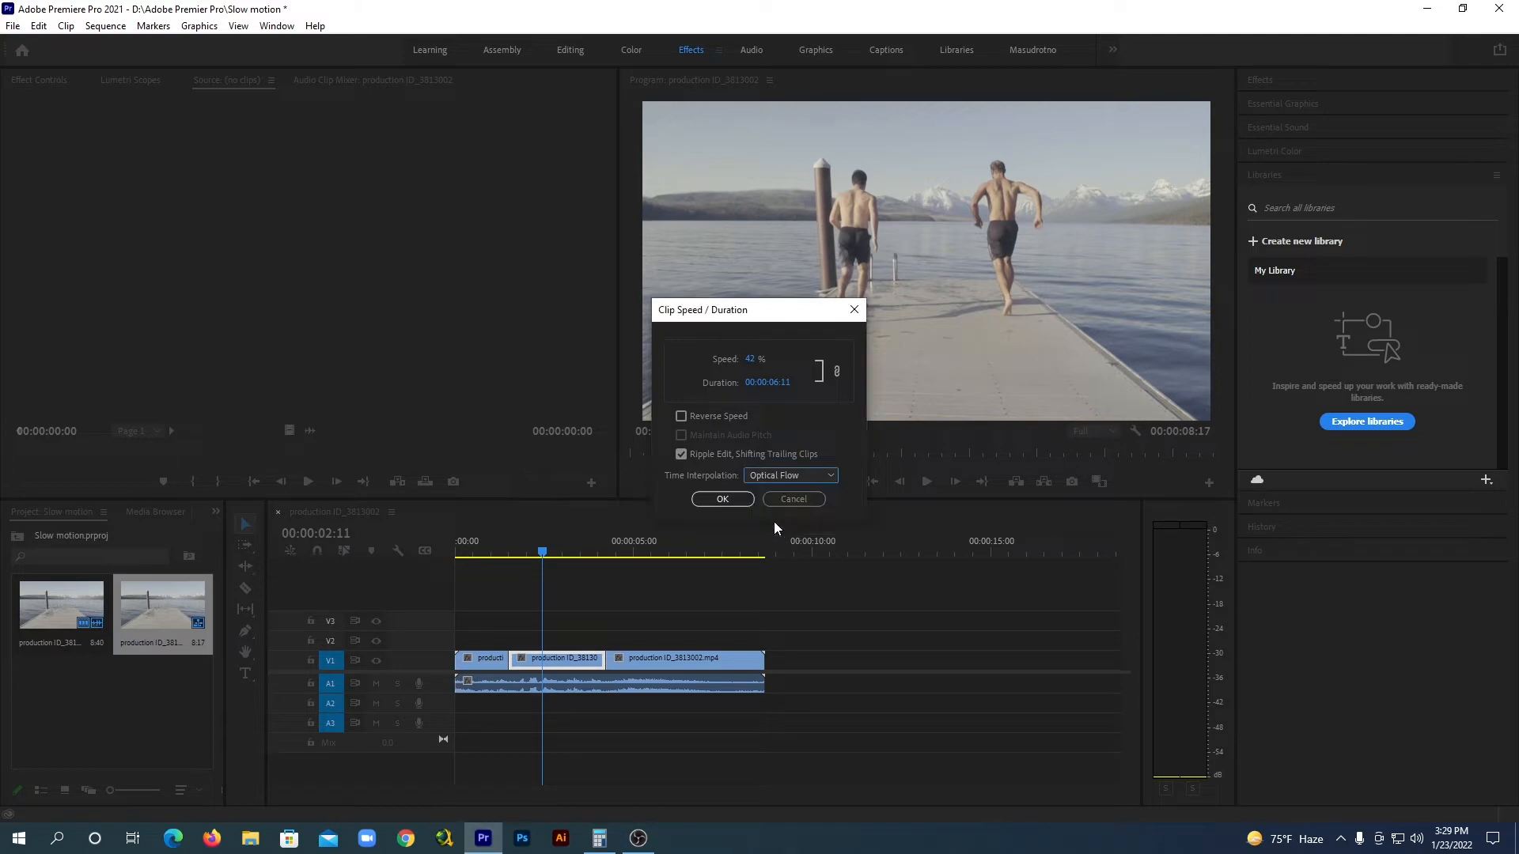
pyautogui.click(723, 500)
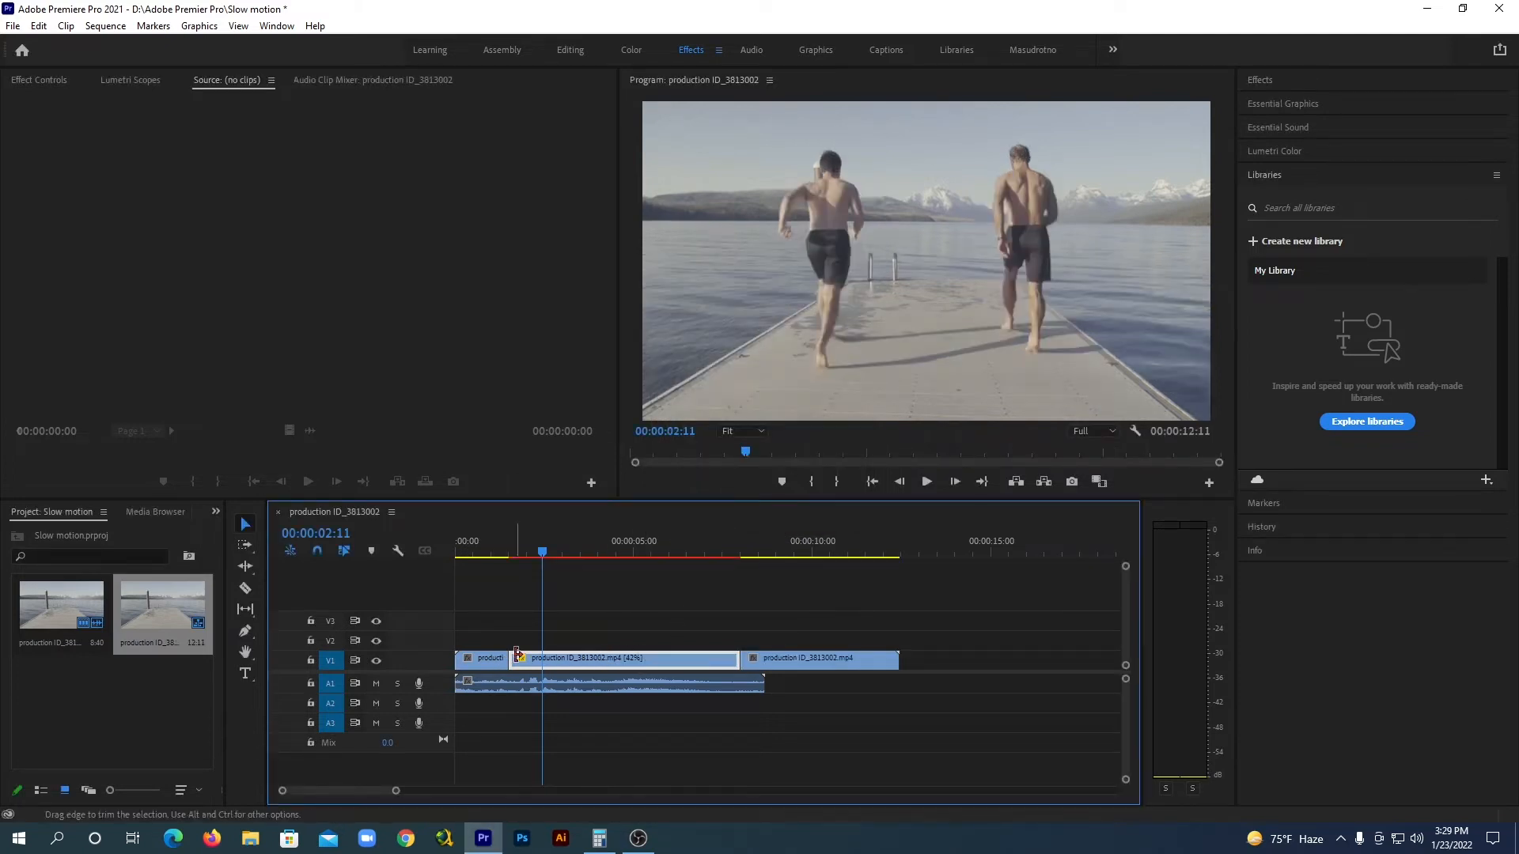
# Play the sequence from about 00:00:00:24 through the slowed segment to check the slow motion
pyautogui.moveTo(543, 560); pyautogui.dragTo(489, 563)
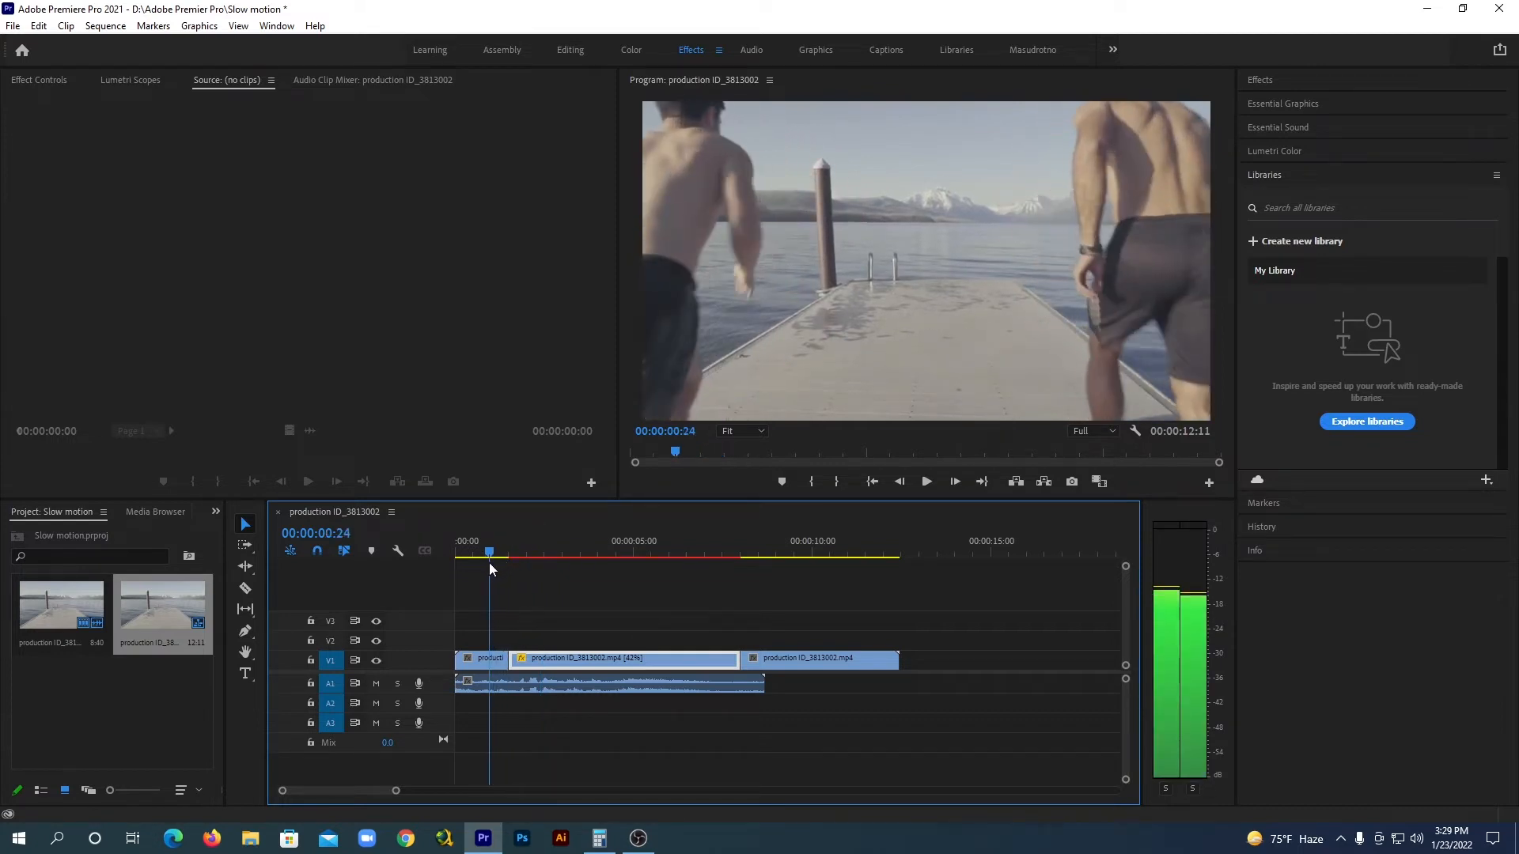
pyautogui.click(926, 482)
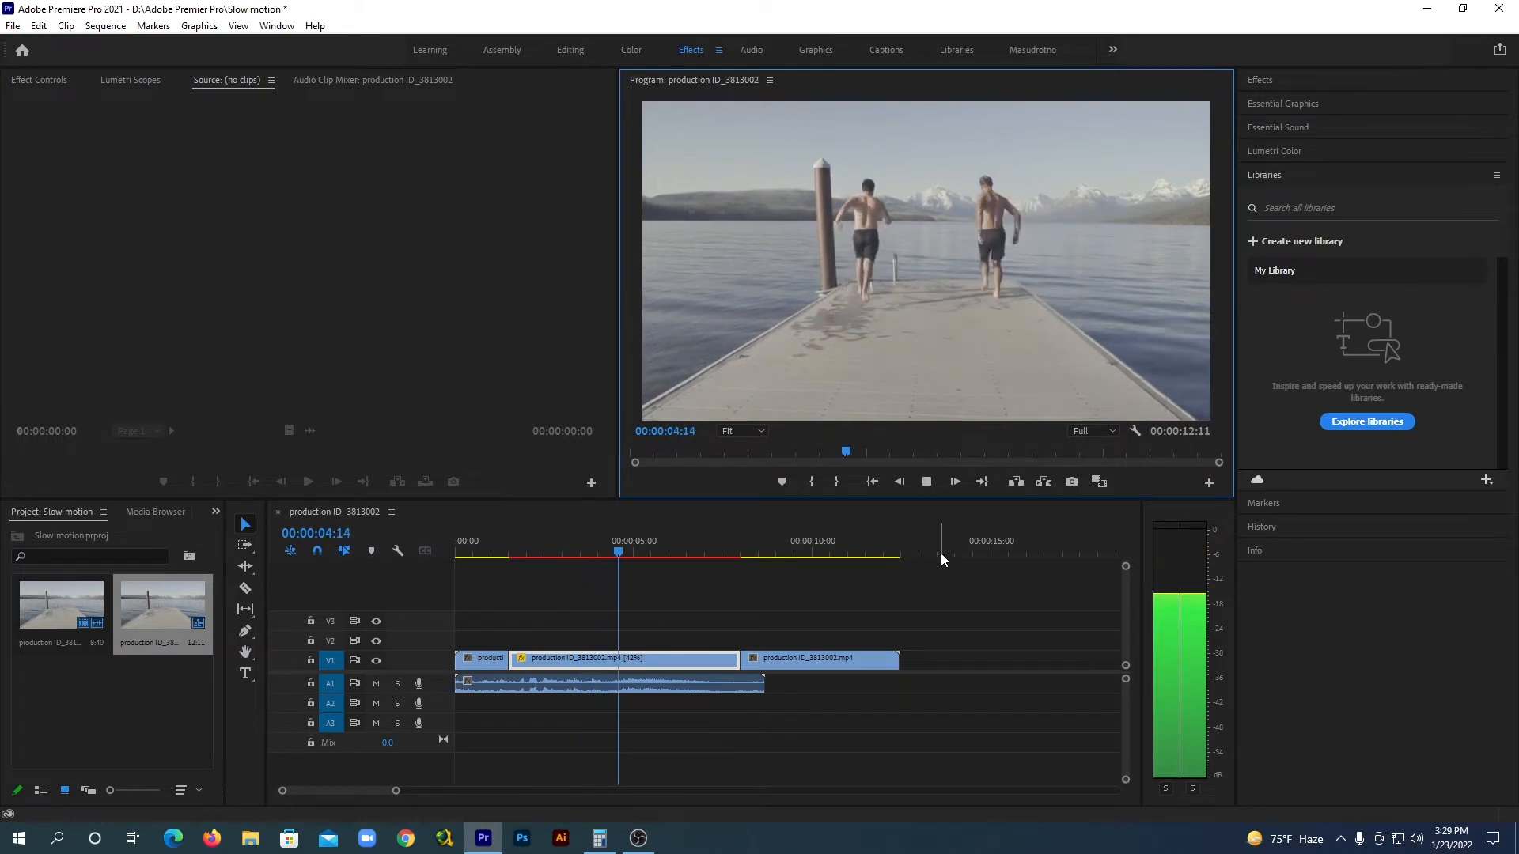
pyautogui.click(927, 482)
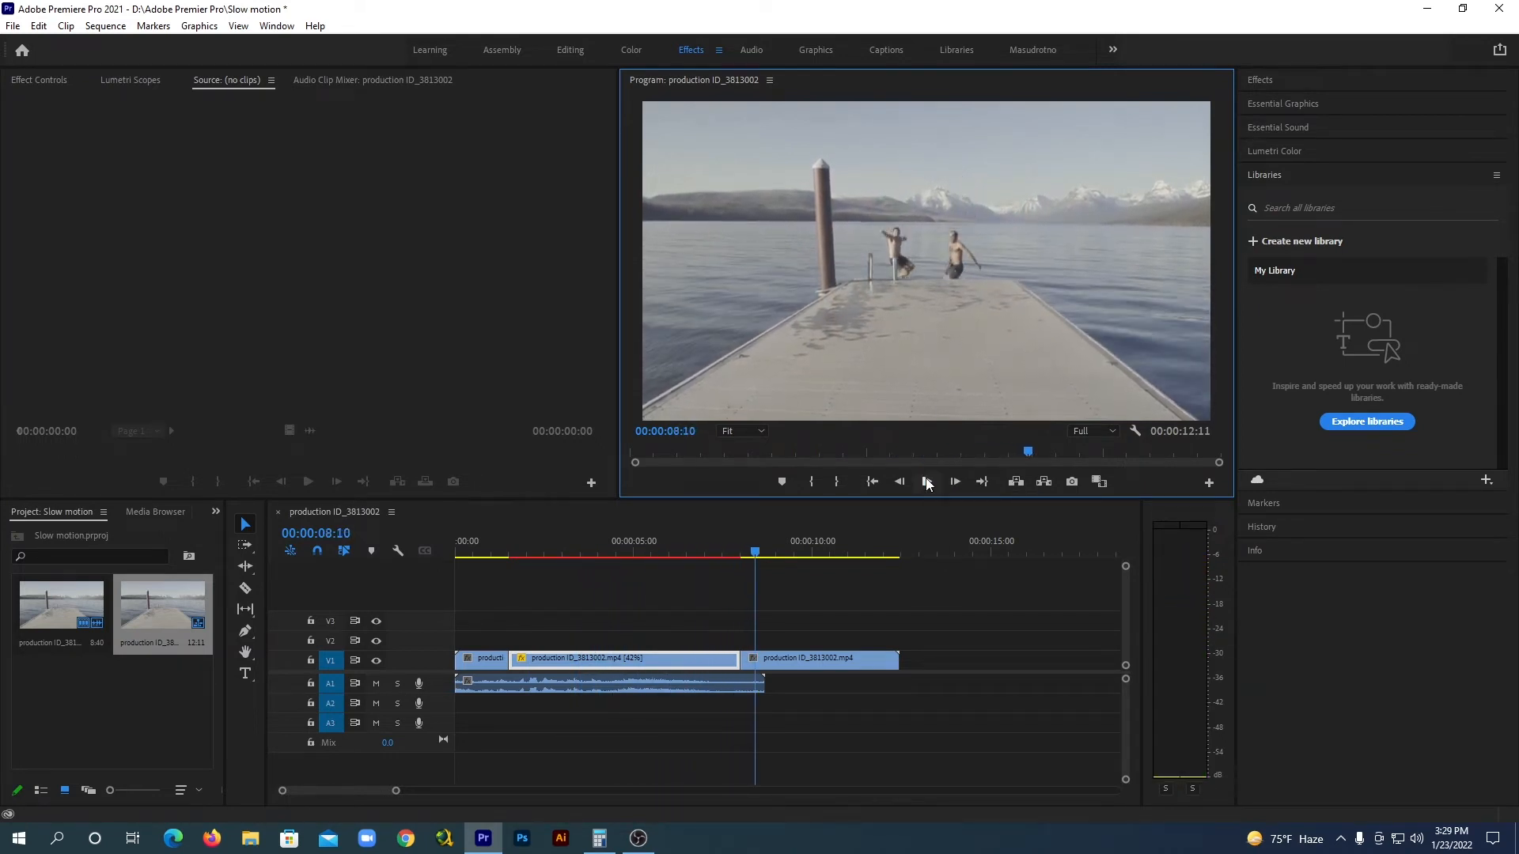
# Split the audio clip on A1 at the start and end of the slowed video segment
pyautogui.click(602, 686)
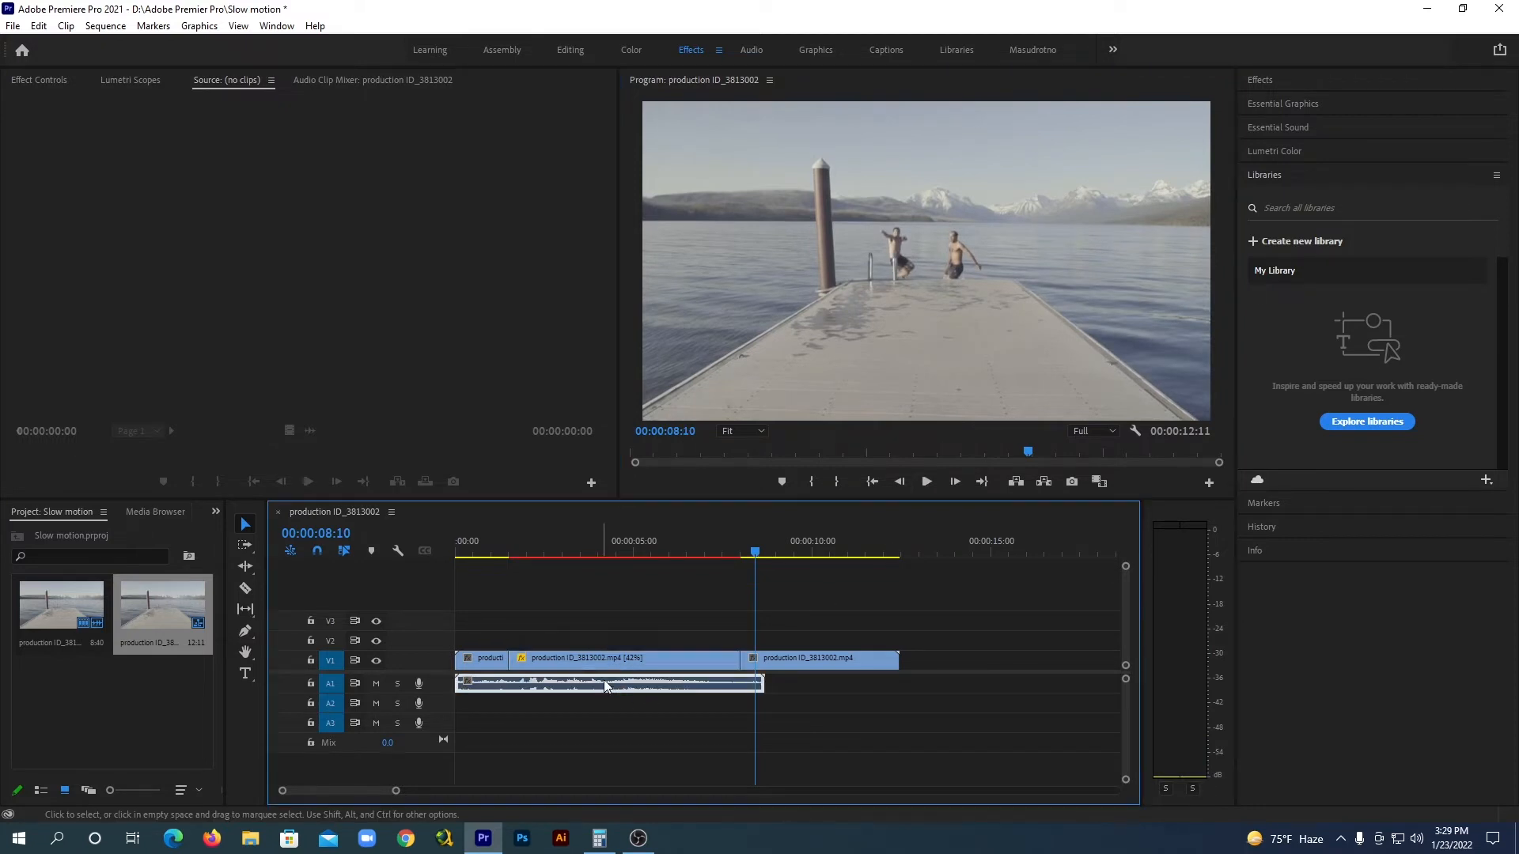
pyautogui.press('Left')
pyautogui.moveTo(727, 557); pyautogui.dragTo(492, 591)
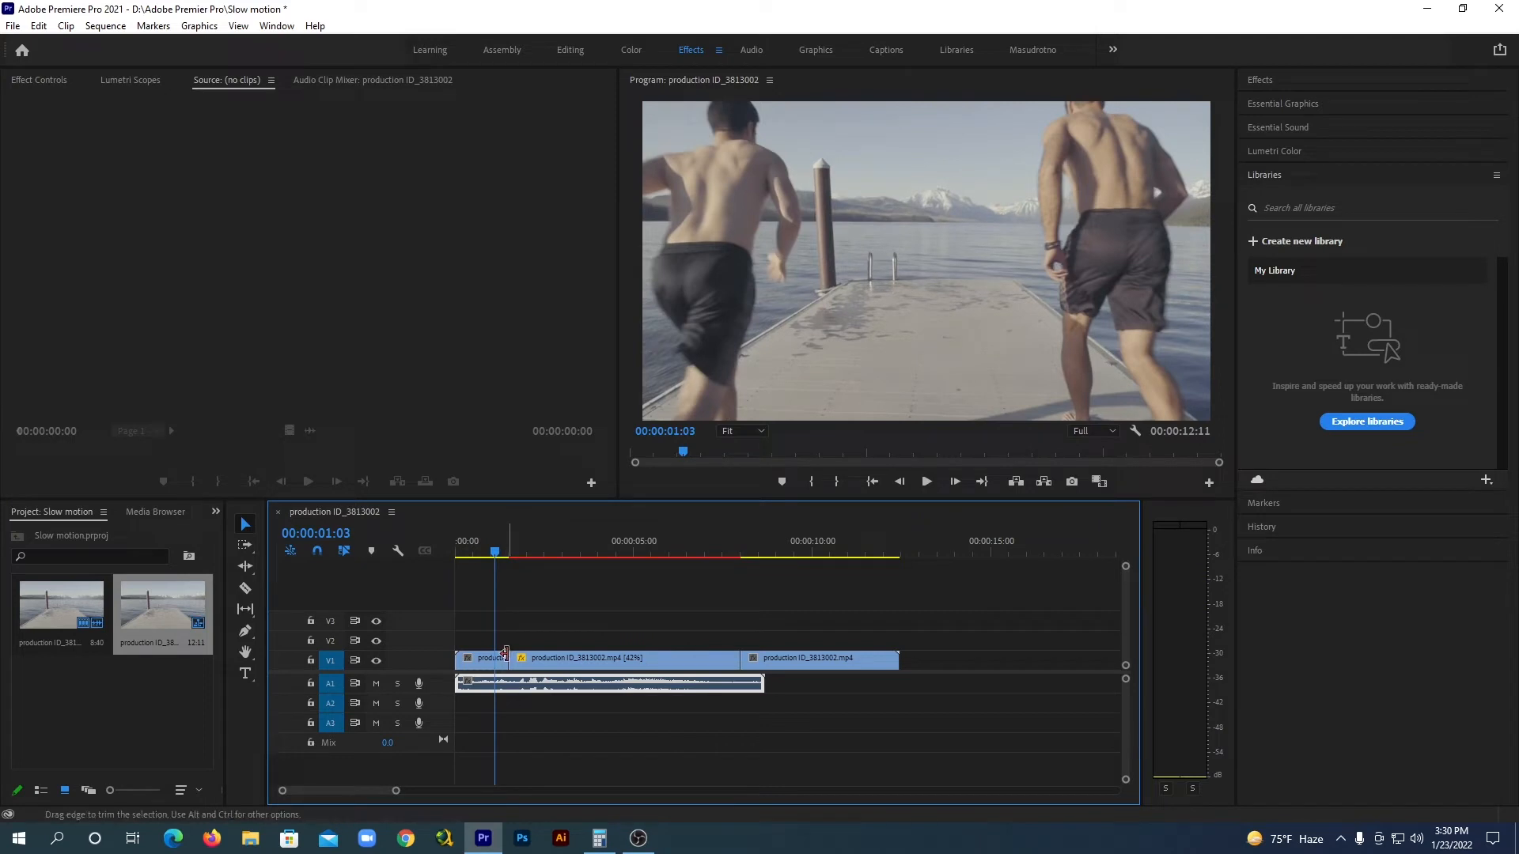
pyautogui.click(247, 587)
pyautogui.click(508, 685)
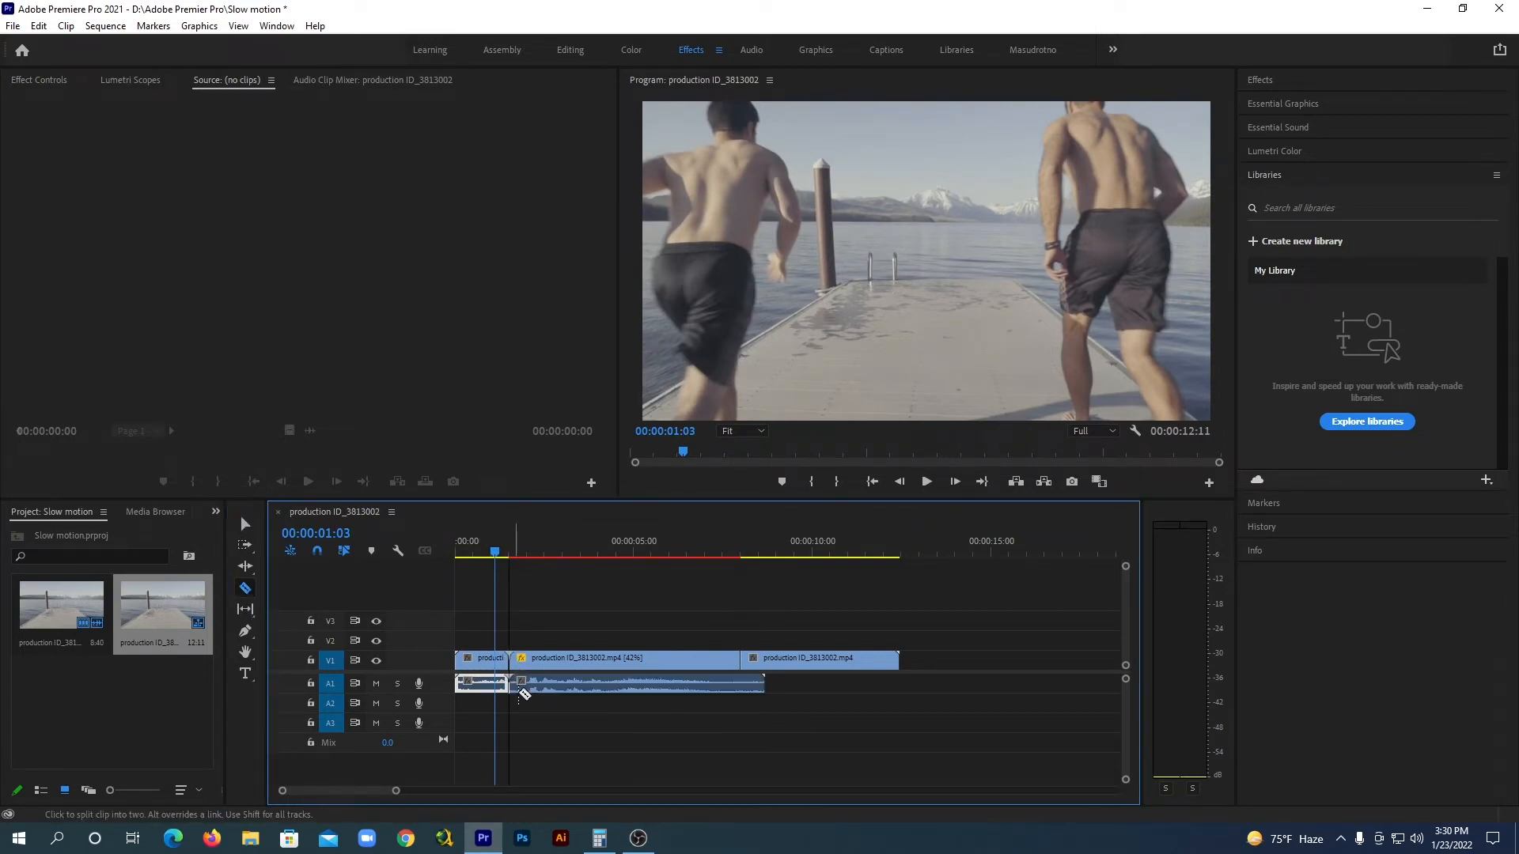
pyautogui.click(741, 685)
# Record a voice-over on track A1 from the start of the sequence to about 00:00:09:02
pyautogui.moveTo(496, 558); pyautogui.dragTo(411, 593)
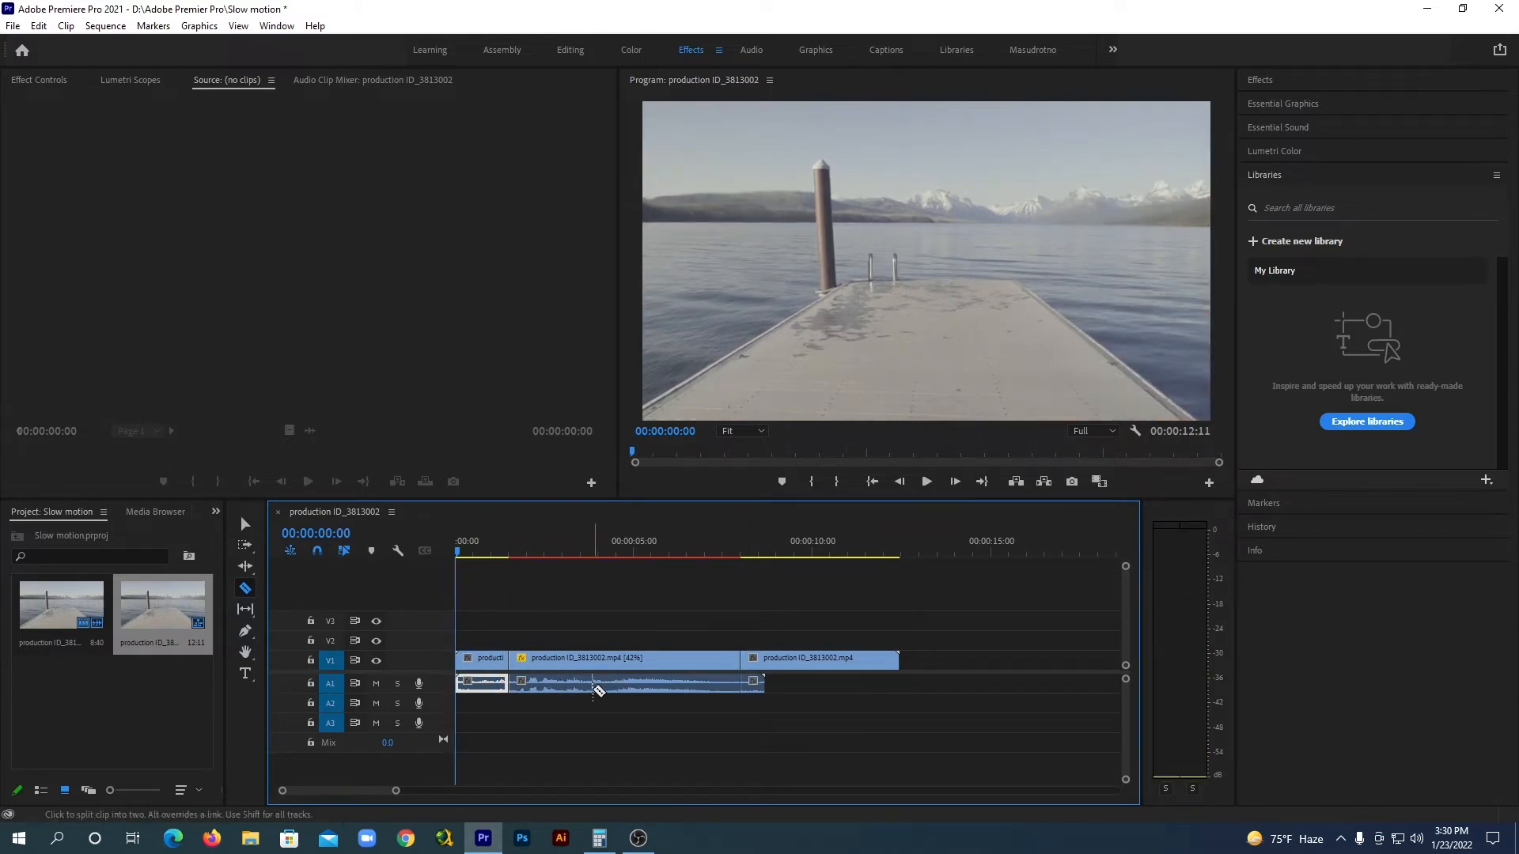
pyautogui.click(243, 524)
pyautogui.click(578, 680)
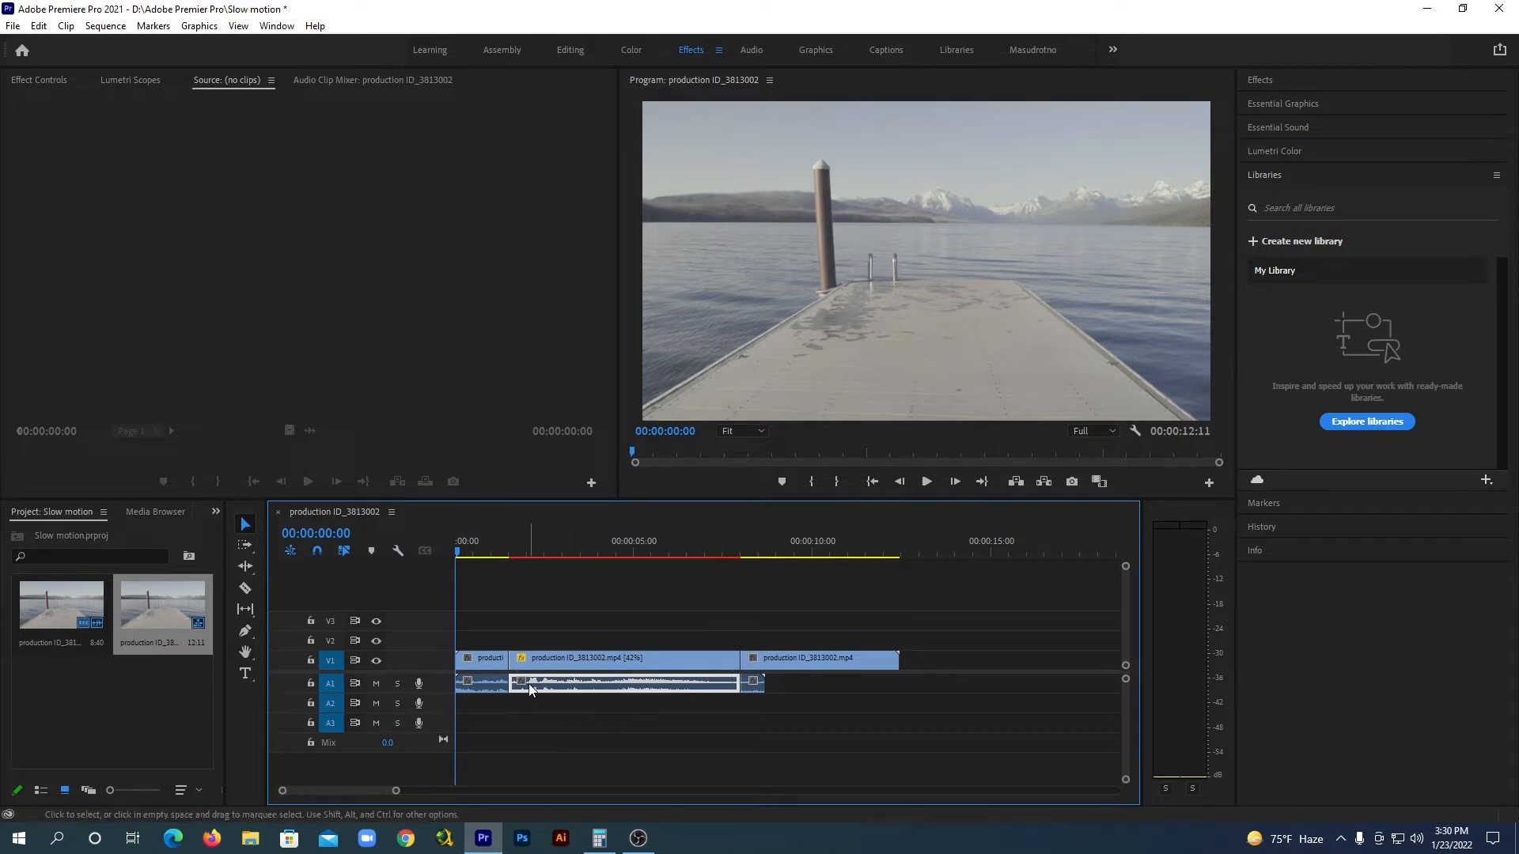
pyautogui.click(419, 684)
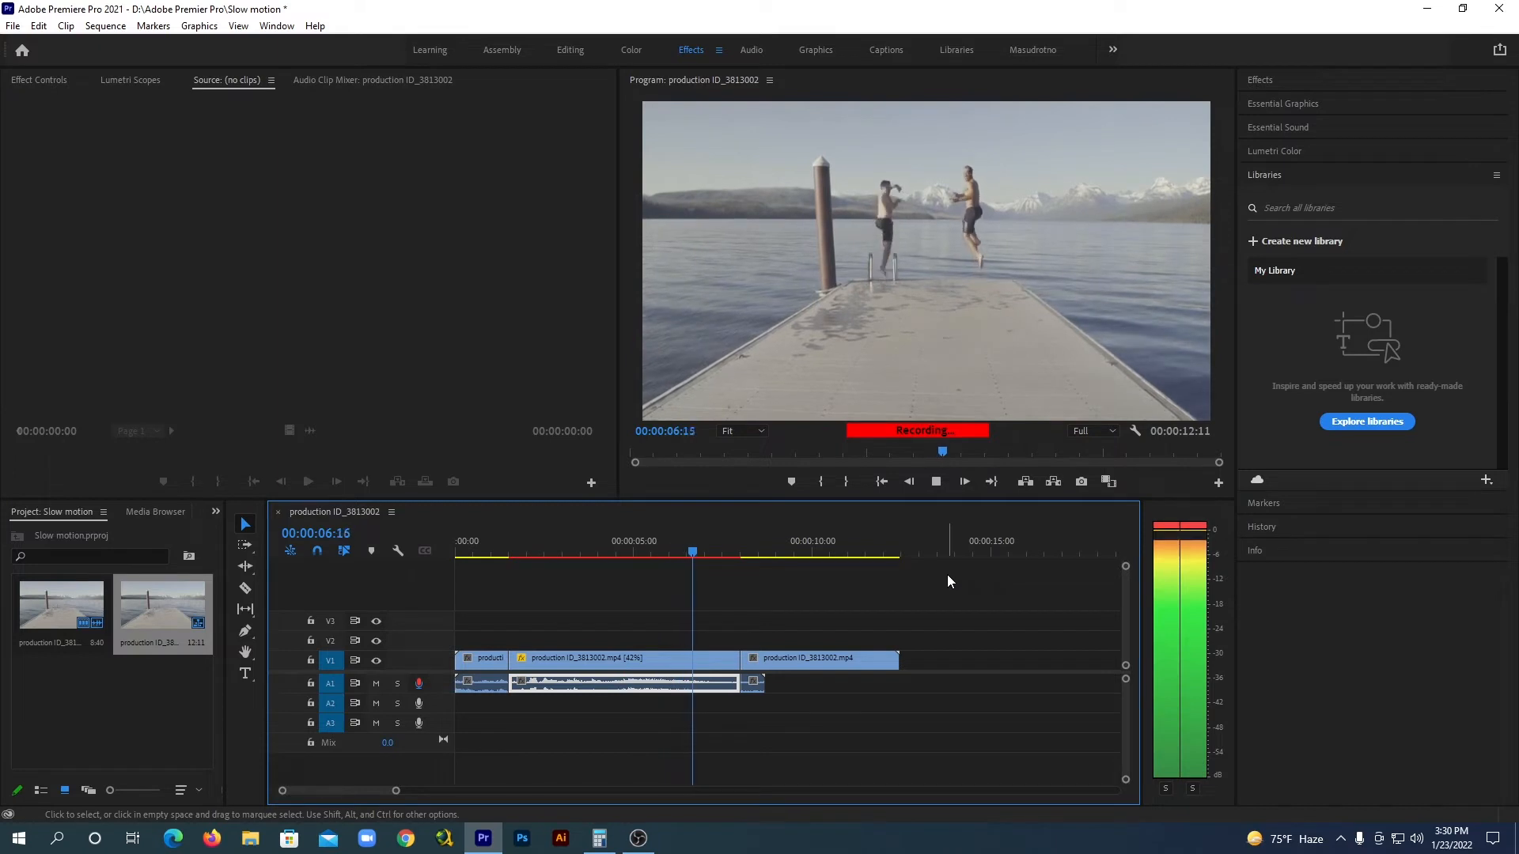
pyautogui.click(934, 482)
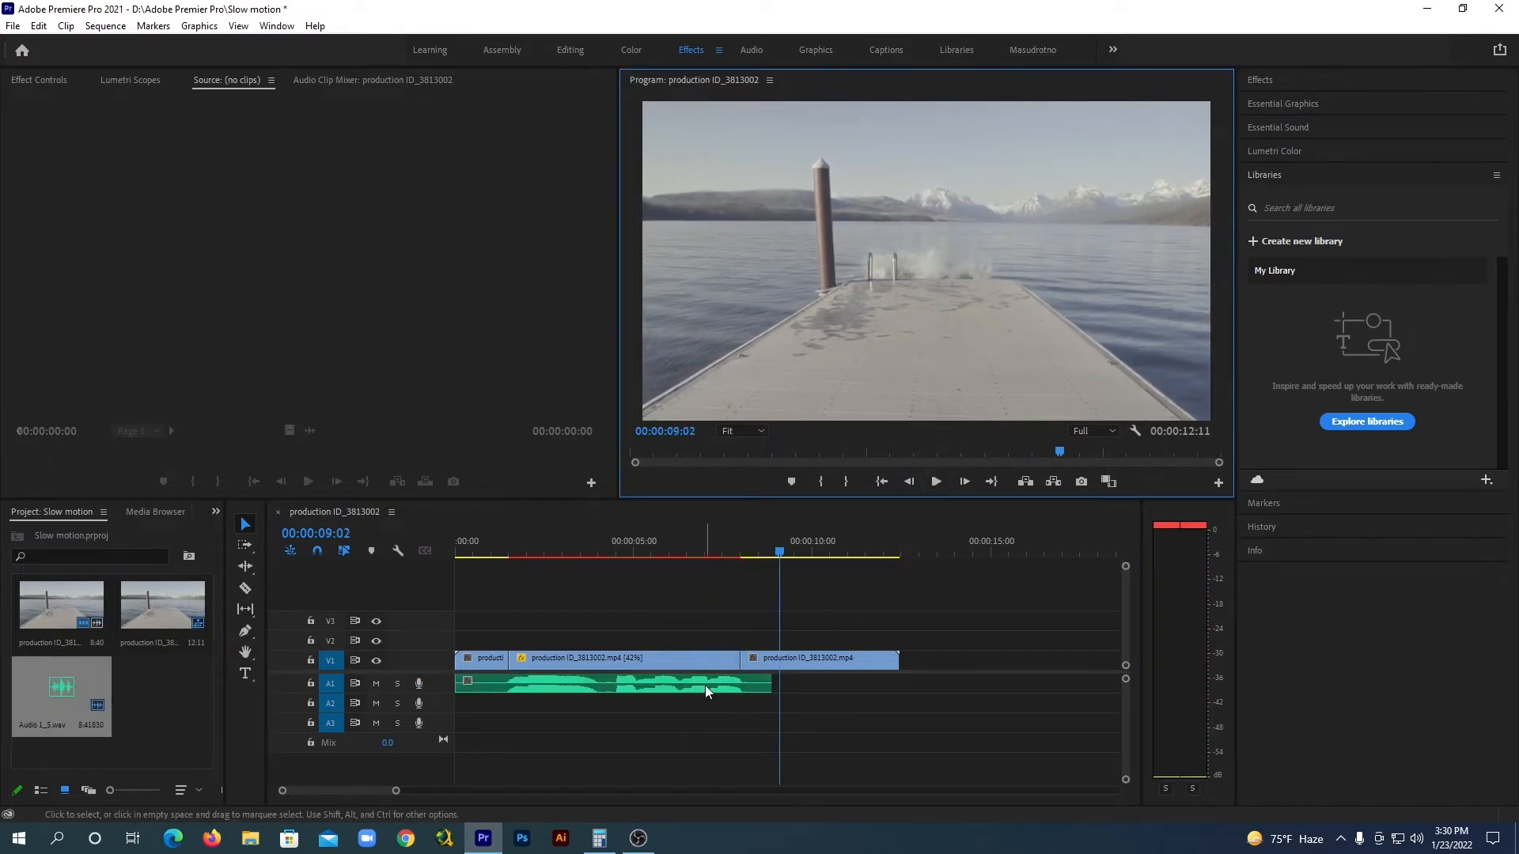
# Play the sequence from the beginning to about 00:00:08:09 to review the slow motion with the recorded audio
pyautogui.moveTo(780, 552); pyautogui.dragTo(451, 596)
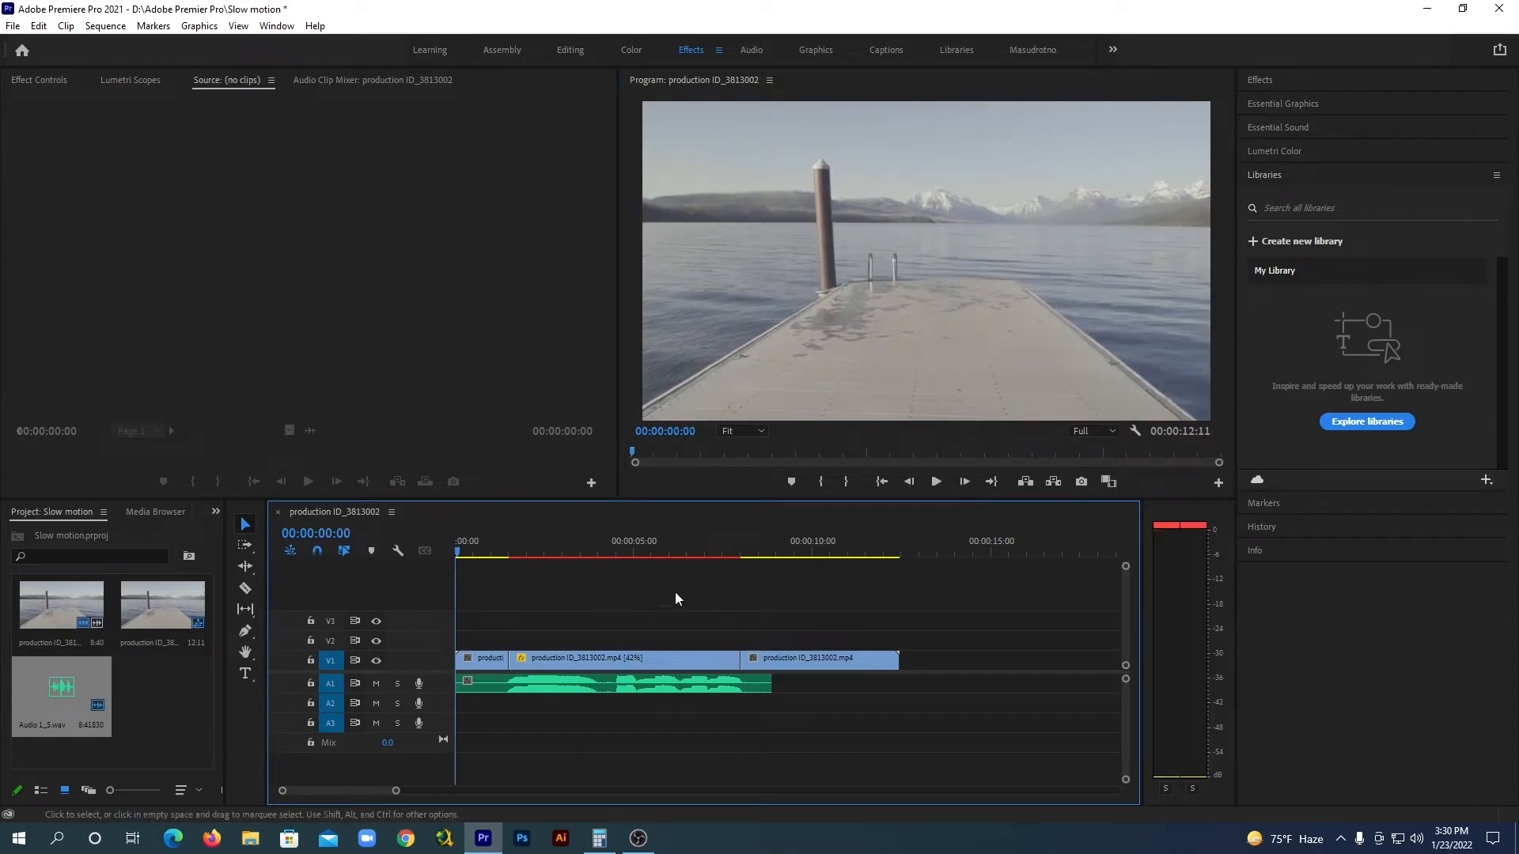
pyautogui.click(935, 481)
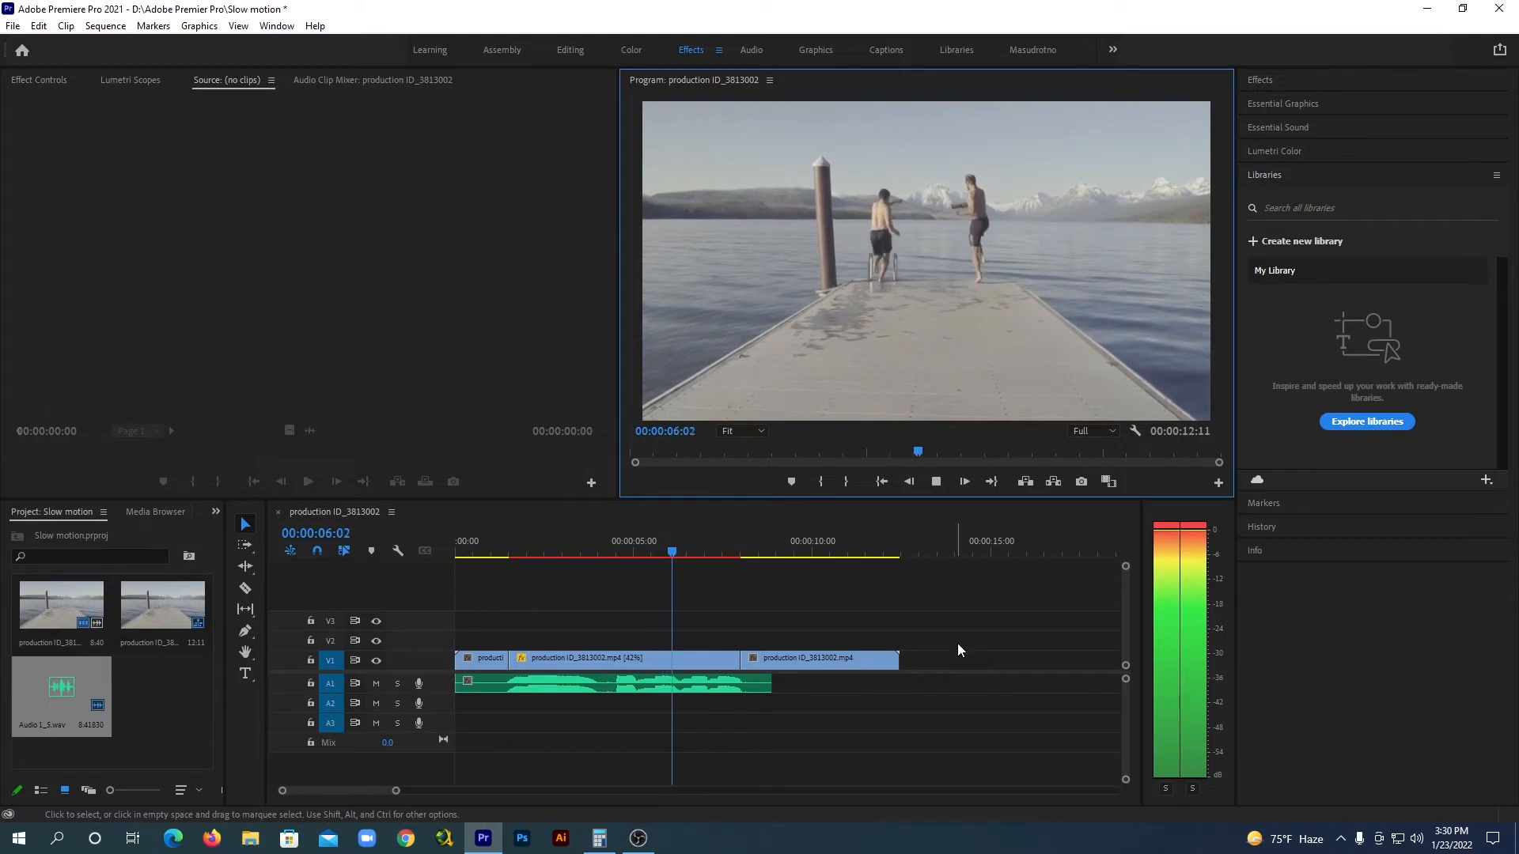
pyautogui.click(936, 482)
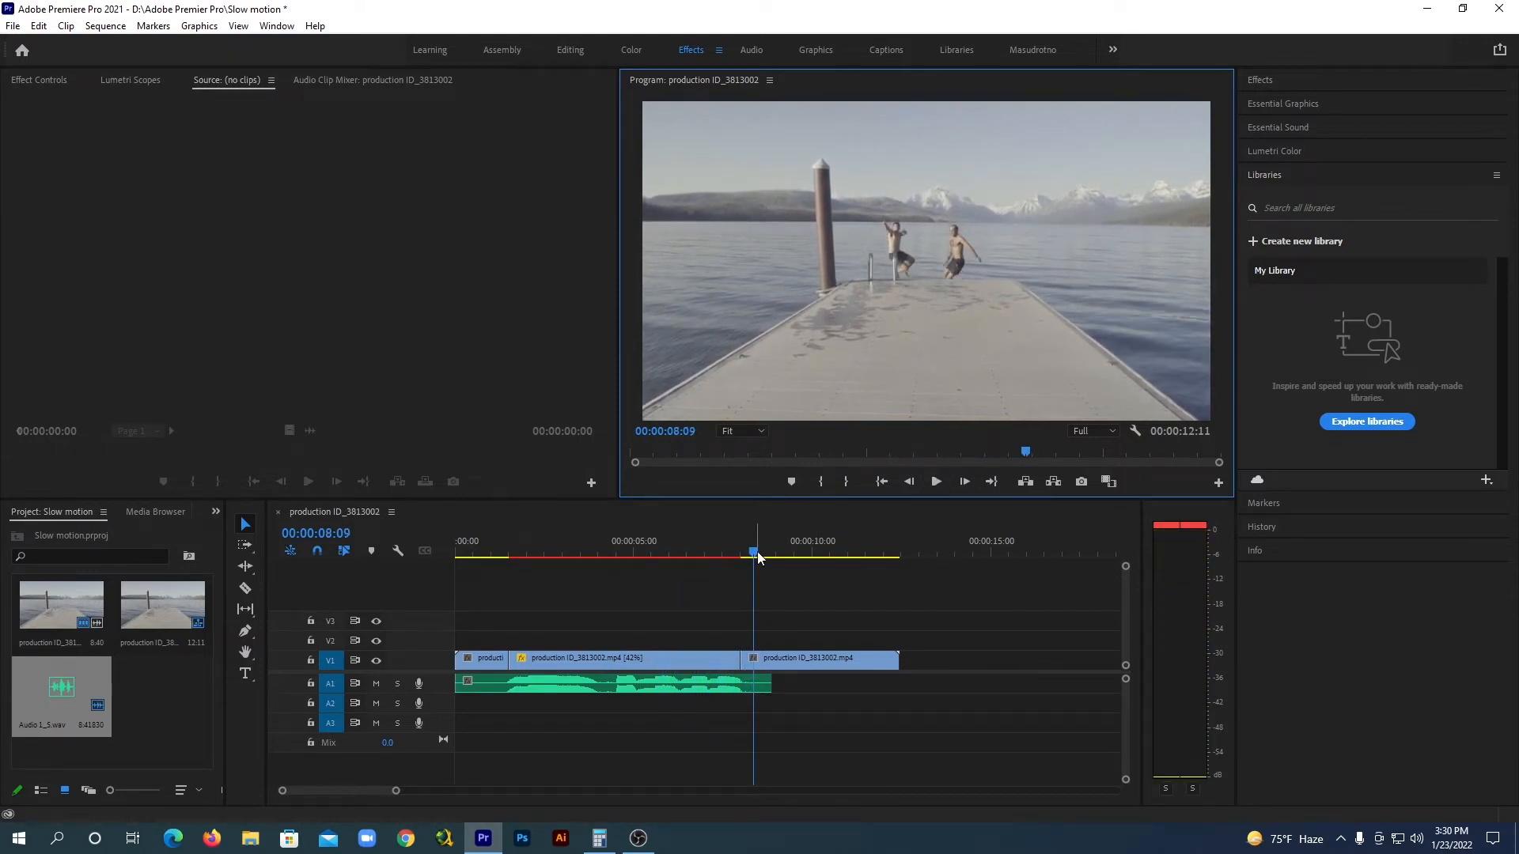
# Render the effects of the whole sequence and play it through to about 00:00:09:04
pyautogui.moveTo(755, 552); pyautogui.dragTo(558, 589)
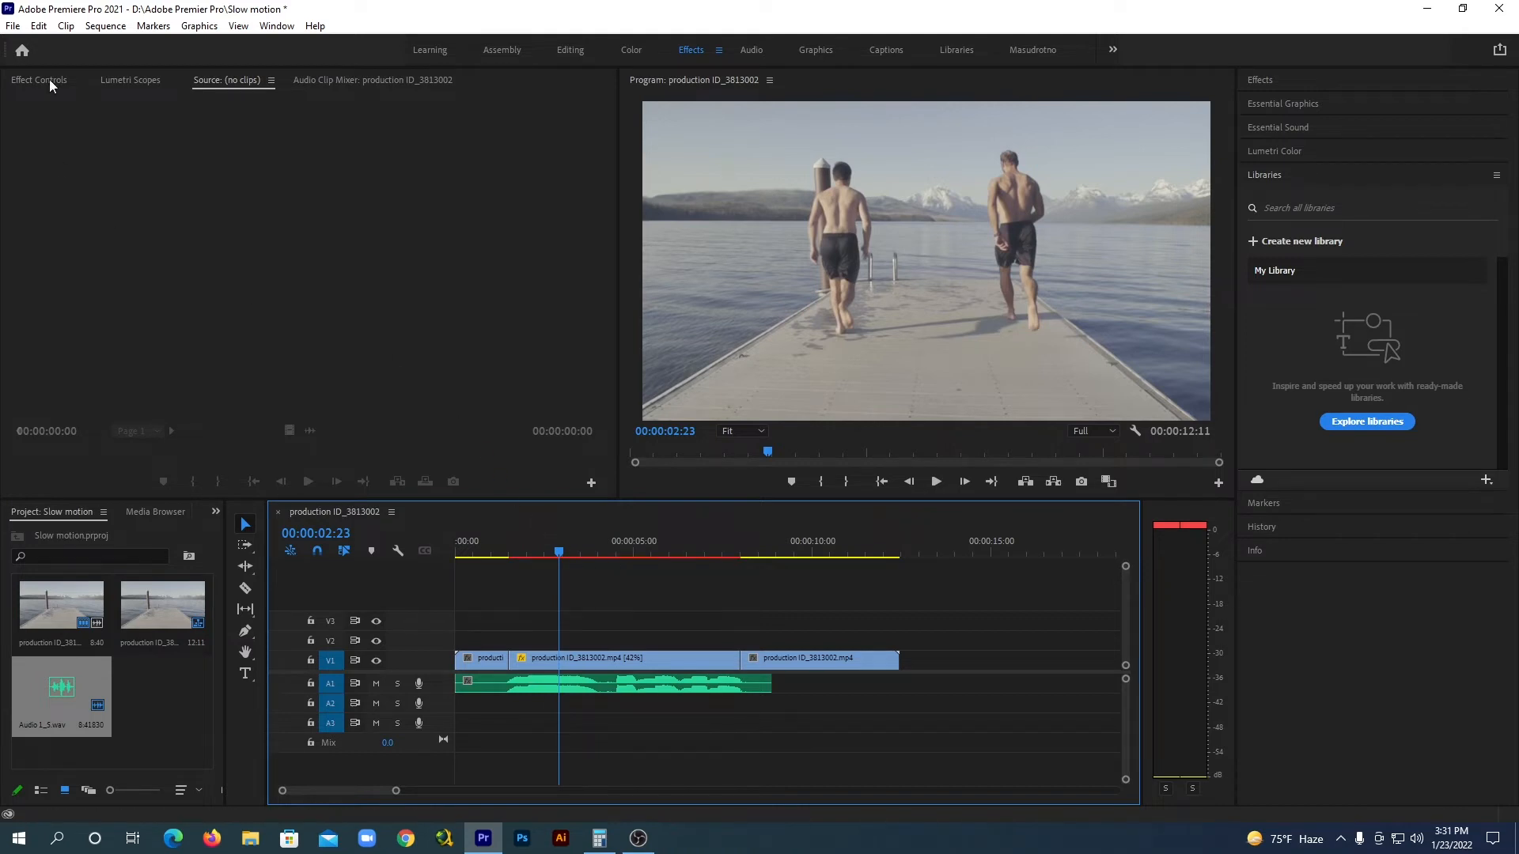
pyautogui.click(100, 28)
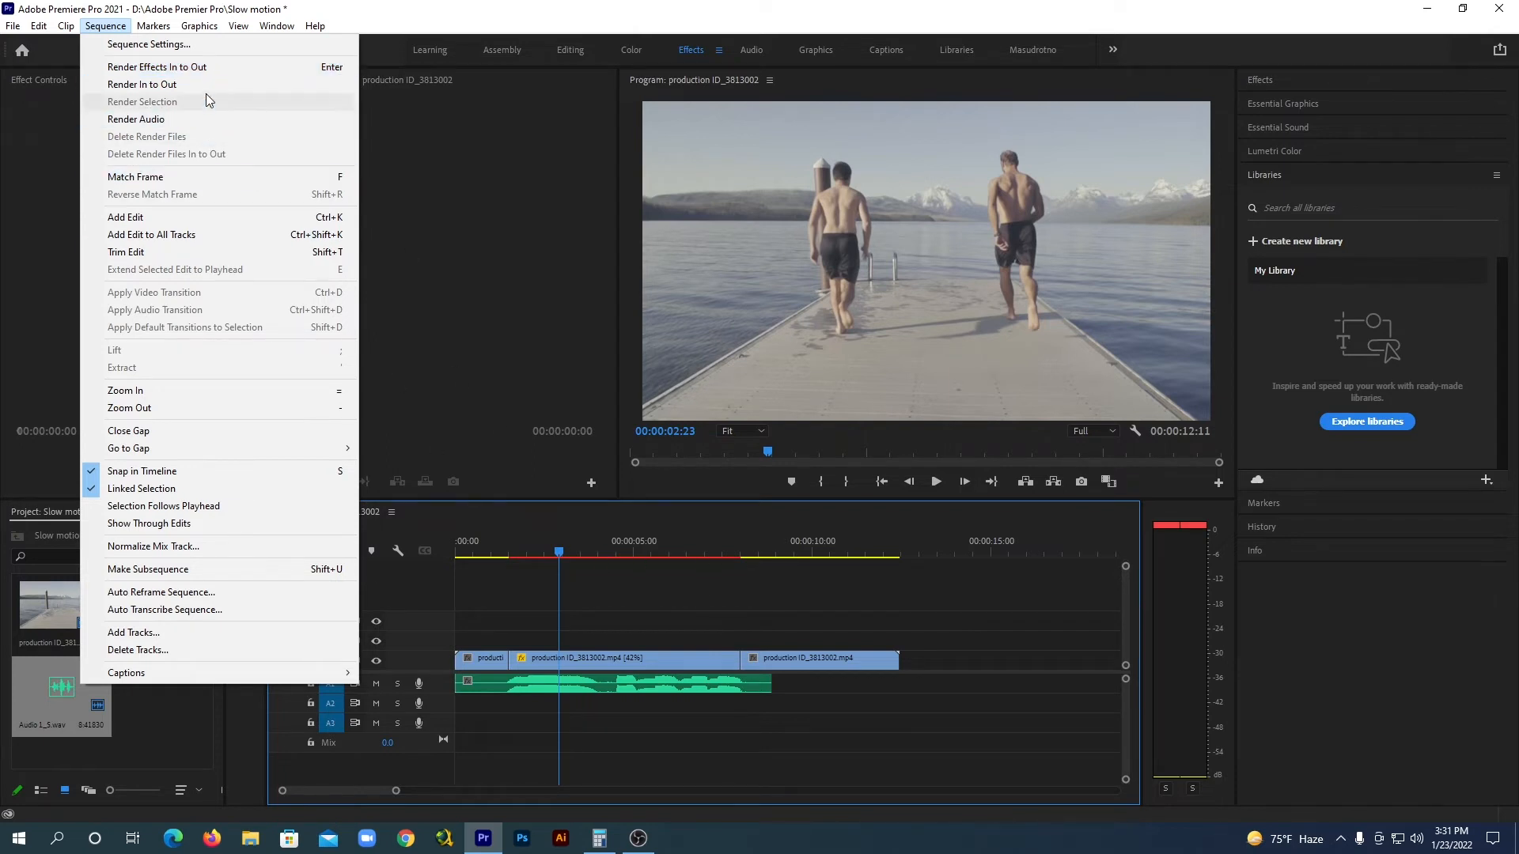
pyautogui.click(206, 67)
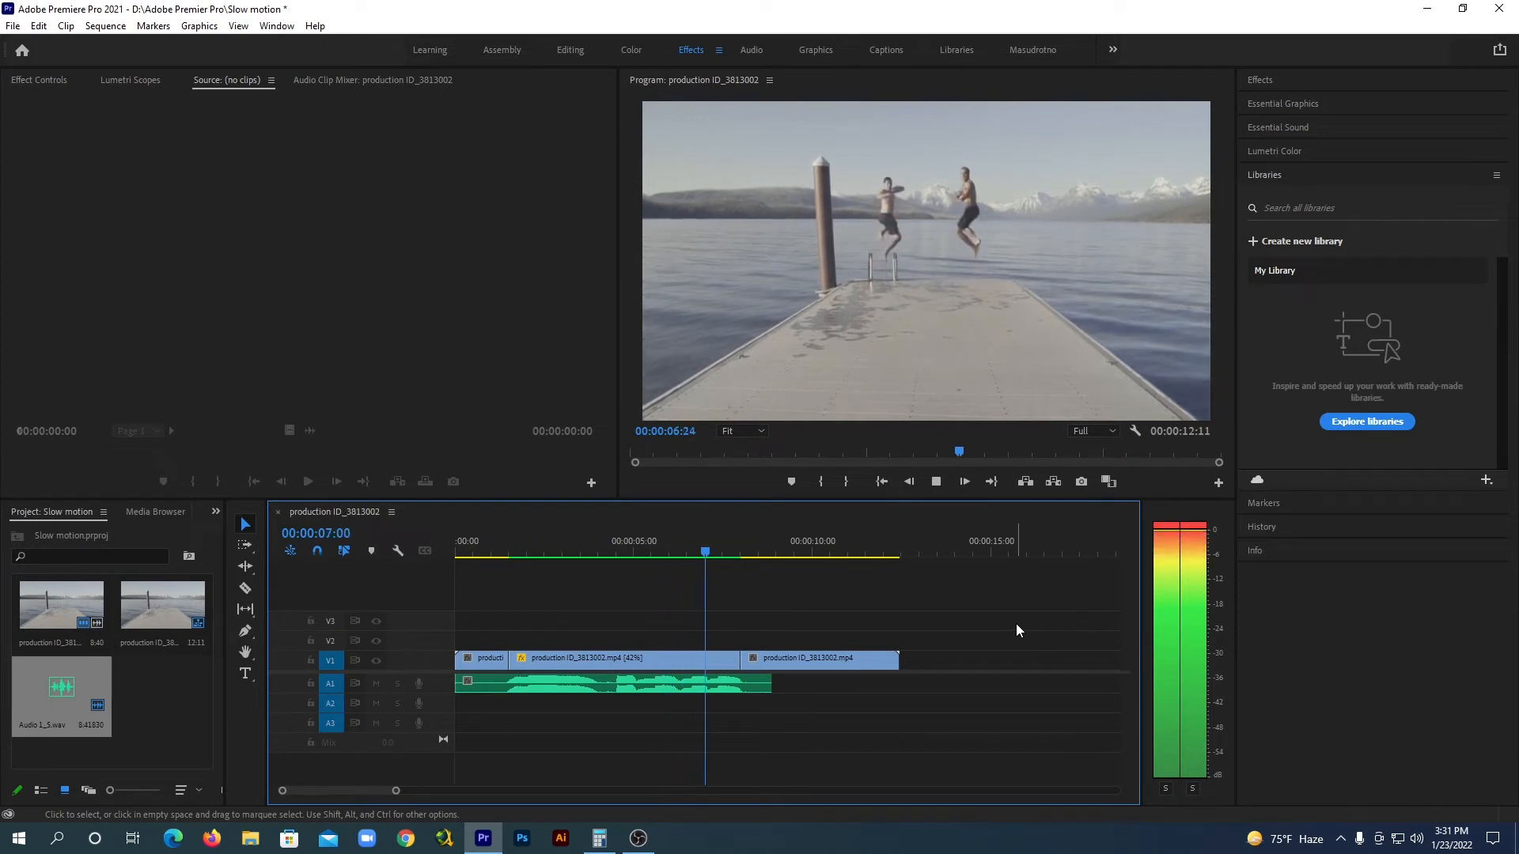
pyautogui.click(936, 482)
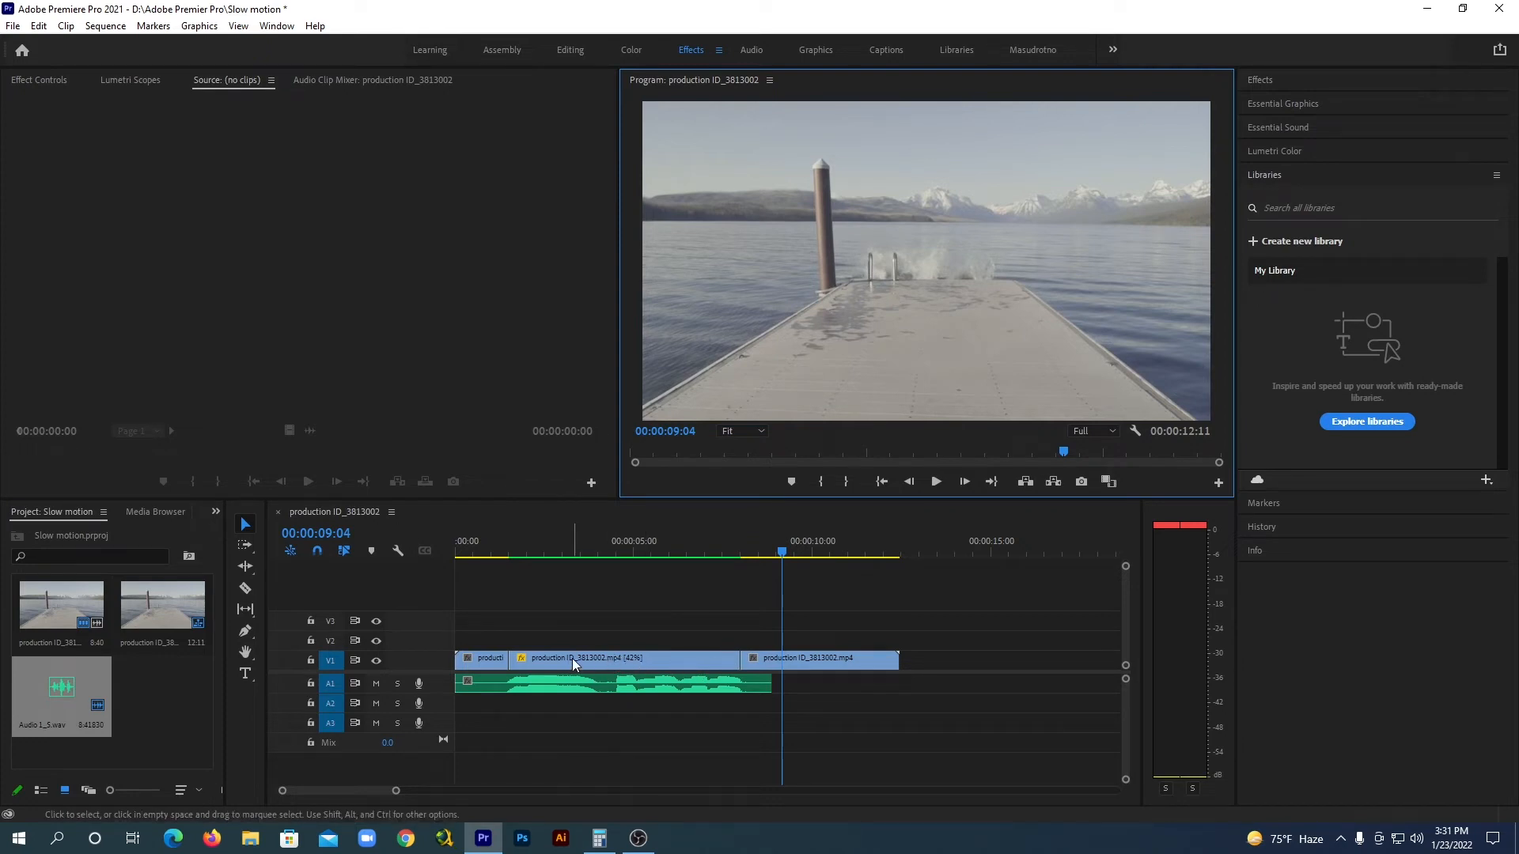
# Undo the voice-over, slow-motion and cutting edits to restore the single uncut clip at its original speed
pyautogui.hotkey('ctrl', 'z')
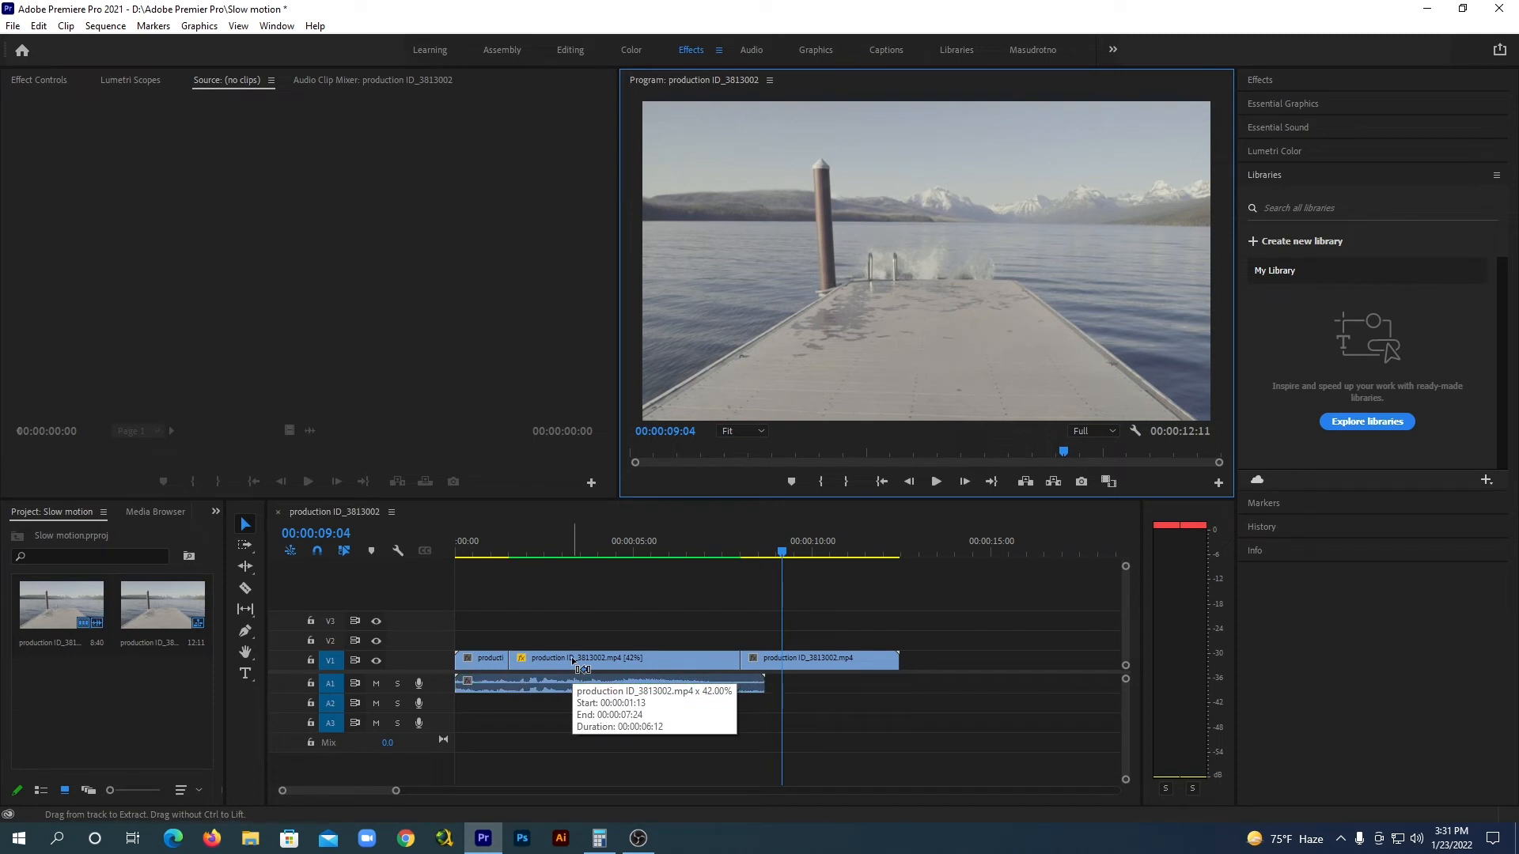
pyautogui.hotkey('ctrl', 'z')
pyautogui.hotkey('ctrl', 'z')
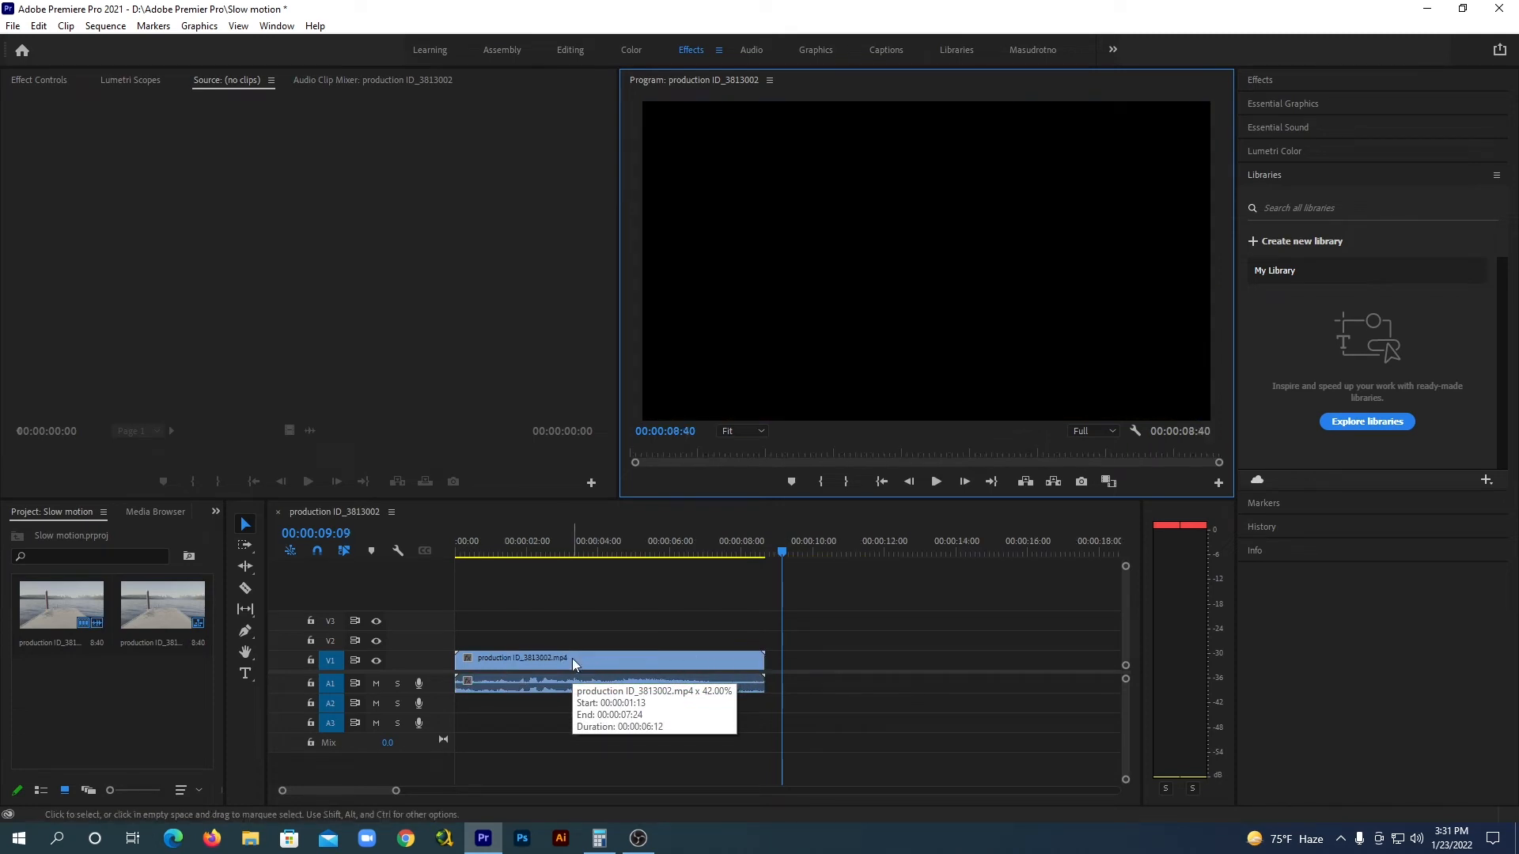
# Enlarge video track V1 and display the Time Remapping speed line on the selected clip
pyautogui.click(572, 658)
pyautogui.moveTo(572, 658); pyautogui.dragTo(539, 656)
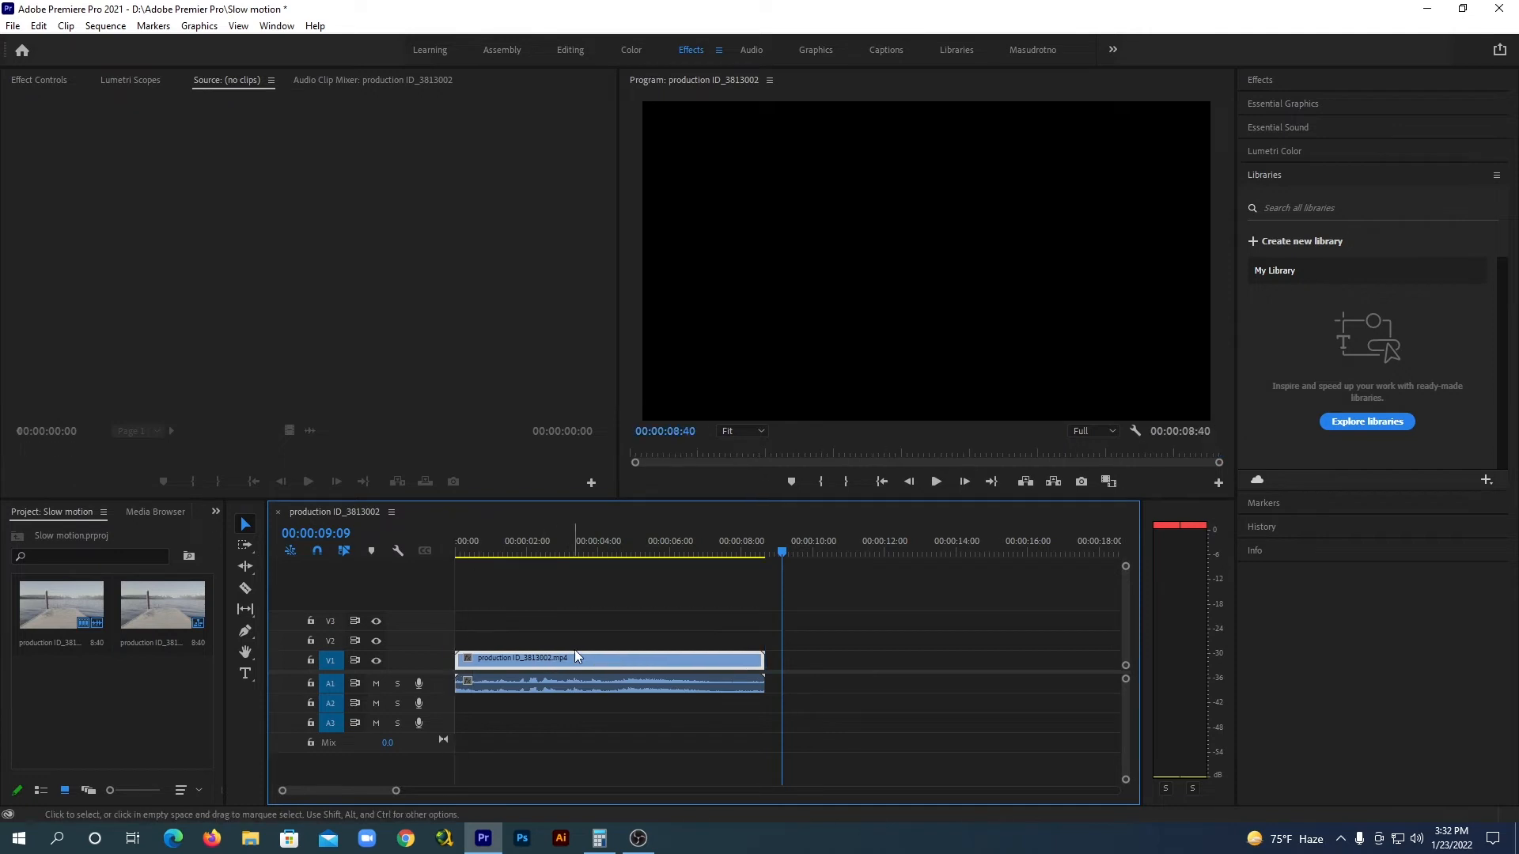
pyautogui.moveTo(783, 548); pyautogui.dragTo(584, 588)
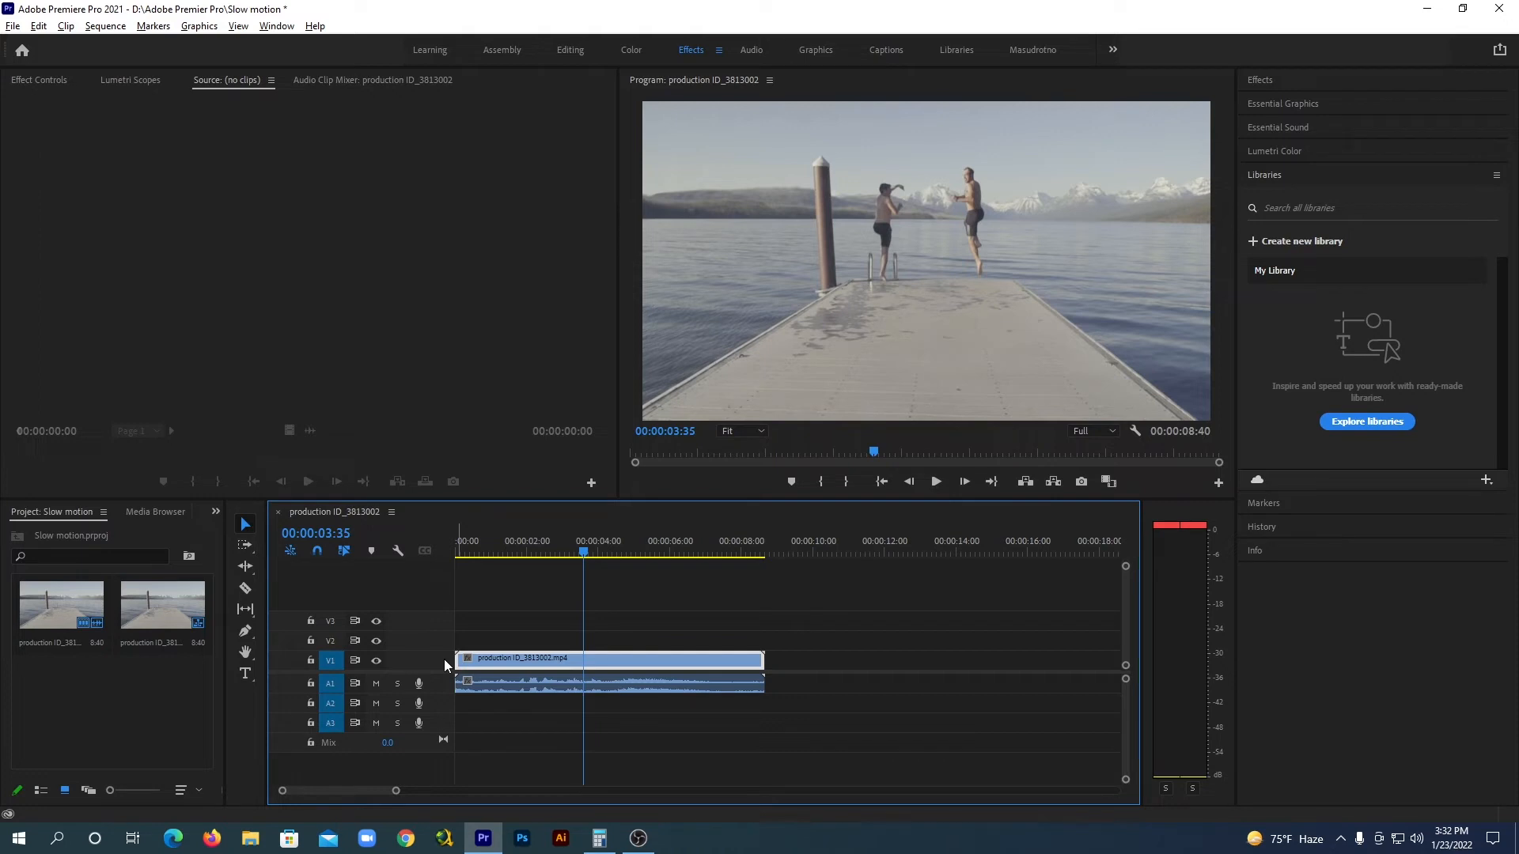
pyautogui.scroll(5, 445, 659)
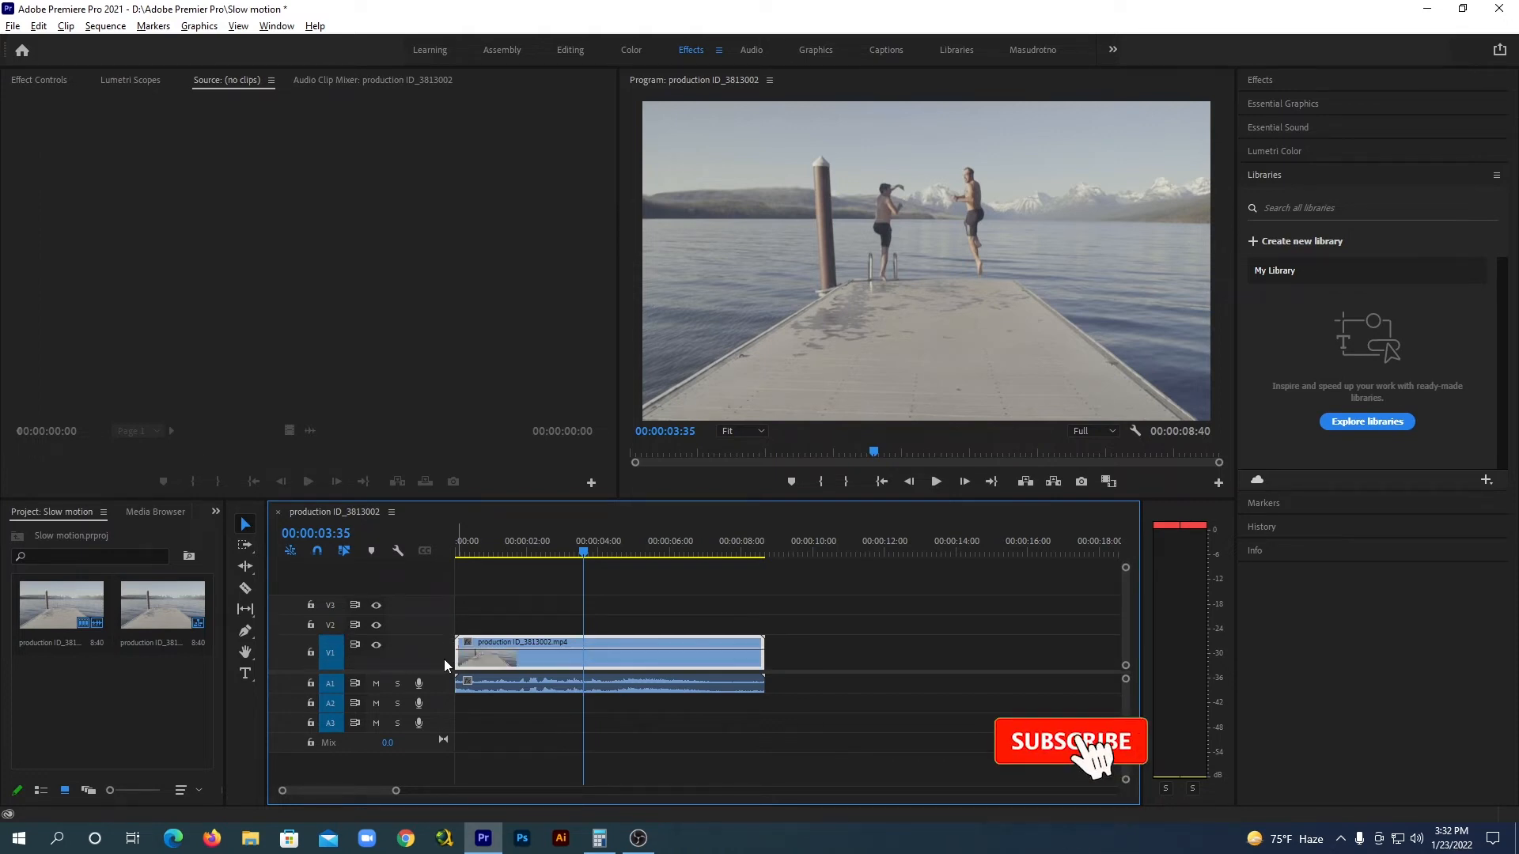
pyautogui.scroll(3, 444, 659)
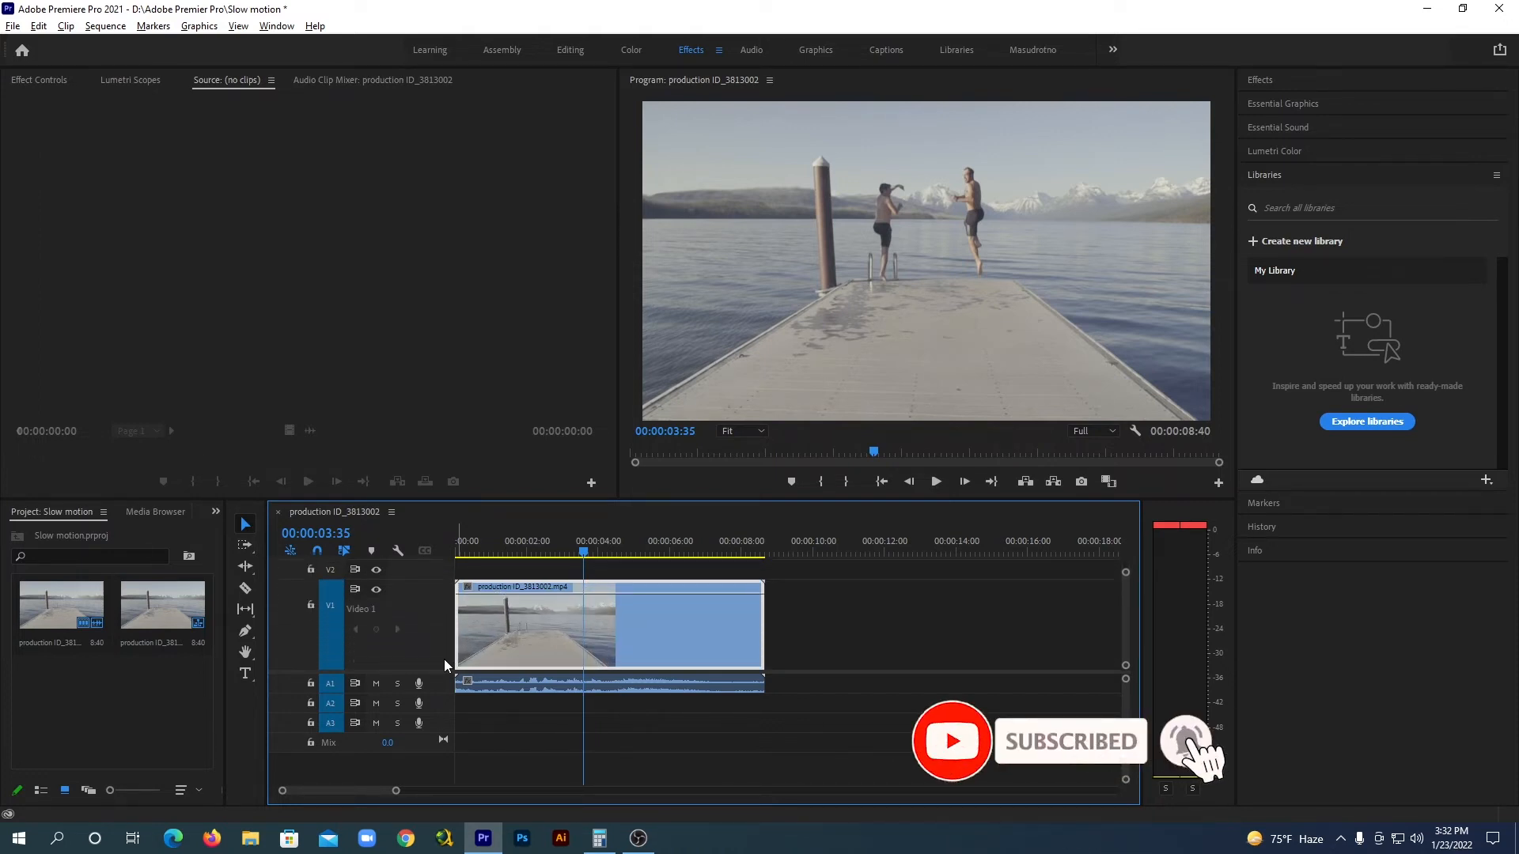
pyautogui.scroll(1, 439, 643)
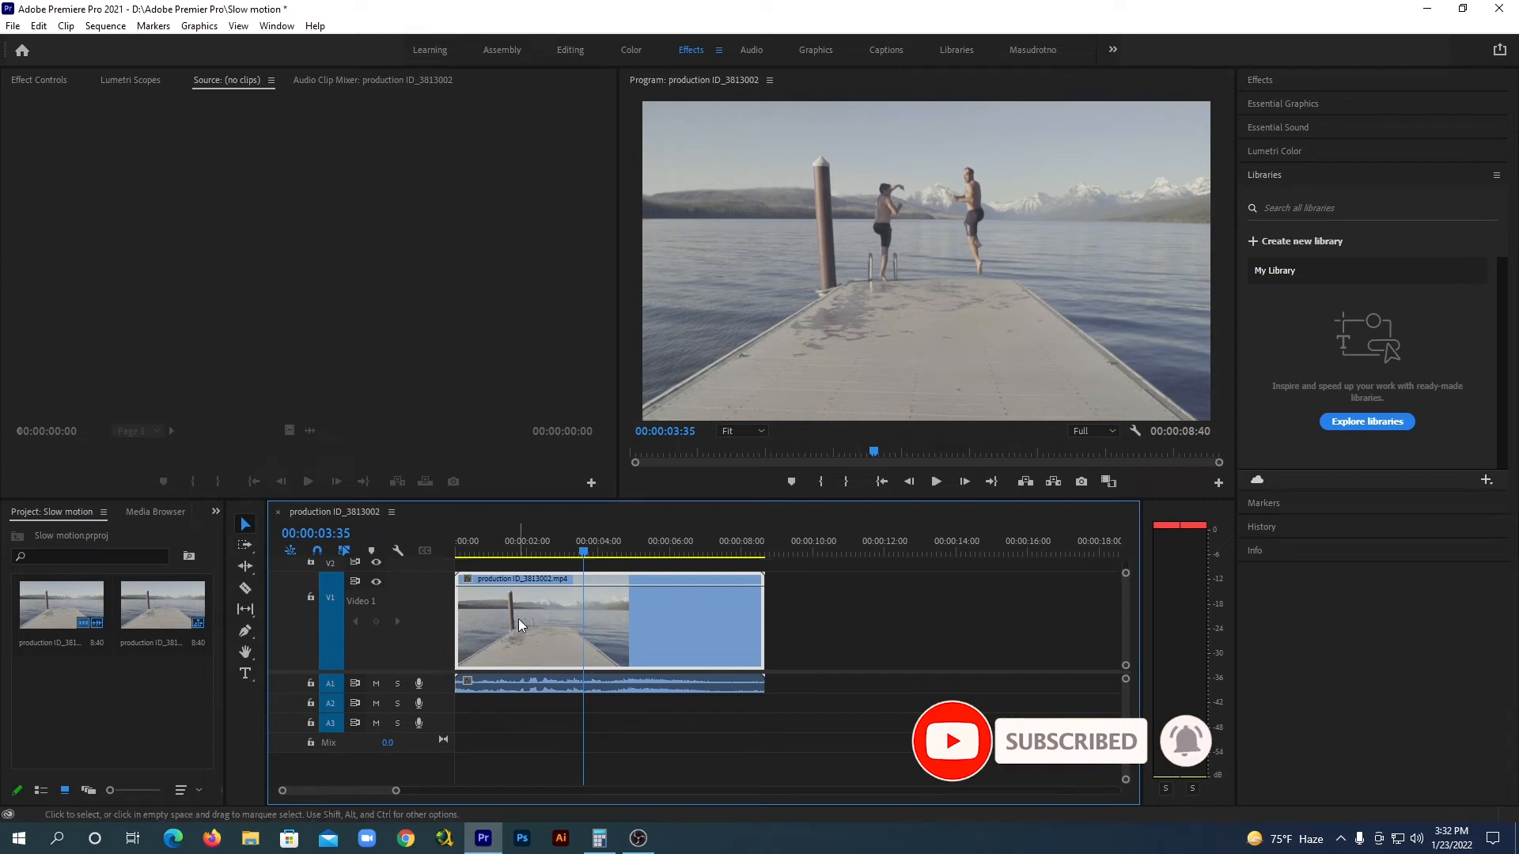
pyautogui.click(468, 578)
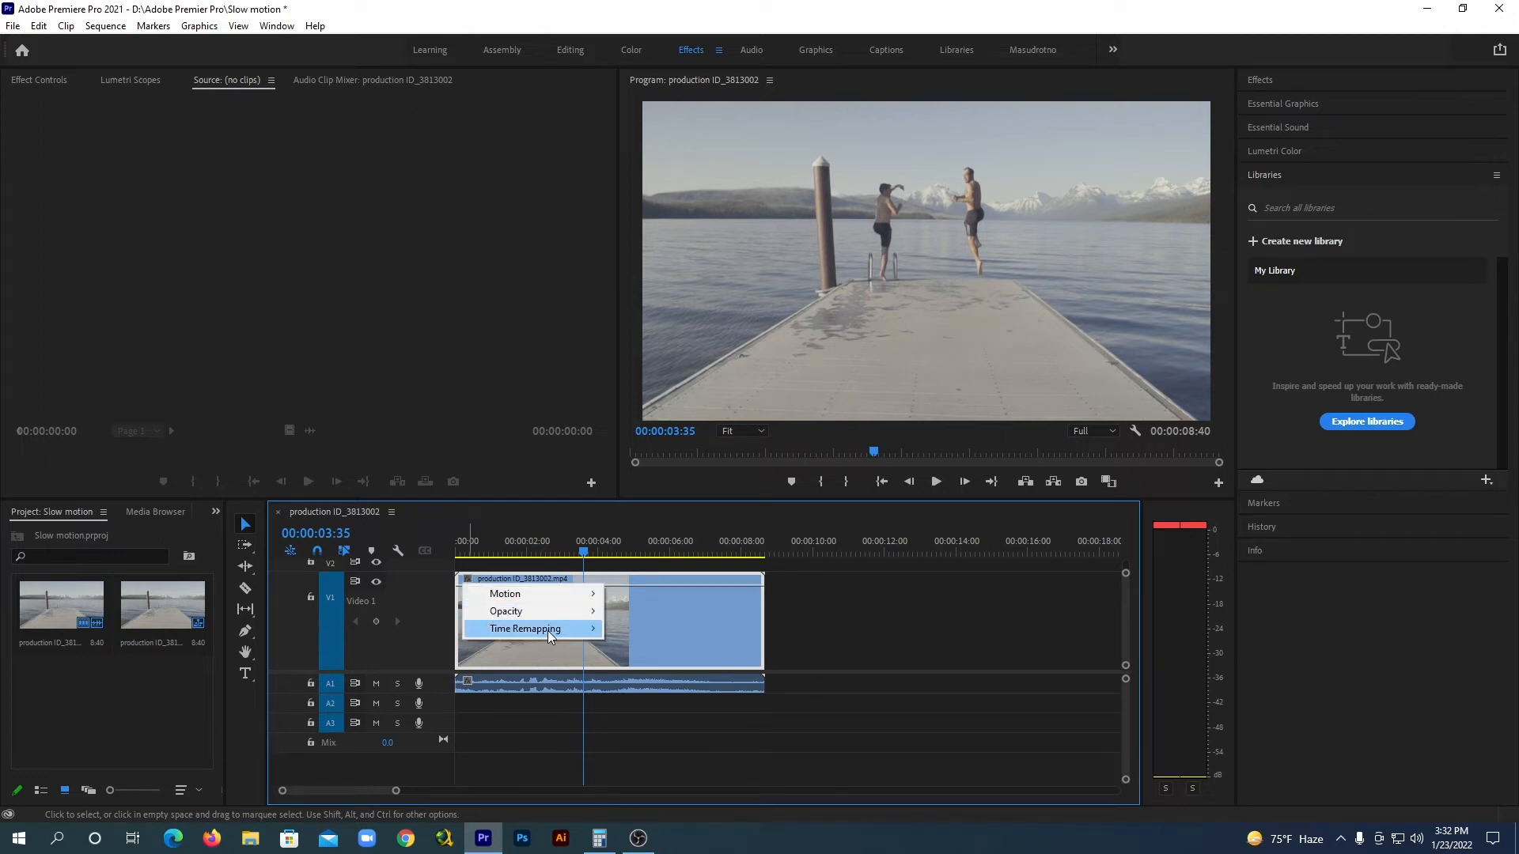
pyautogui.moveTo(552, 631)
pyautogui.click(650, 630)
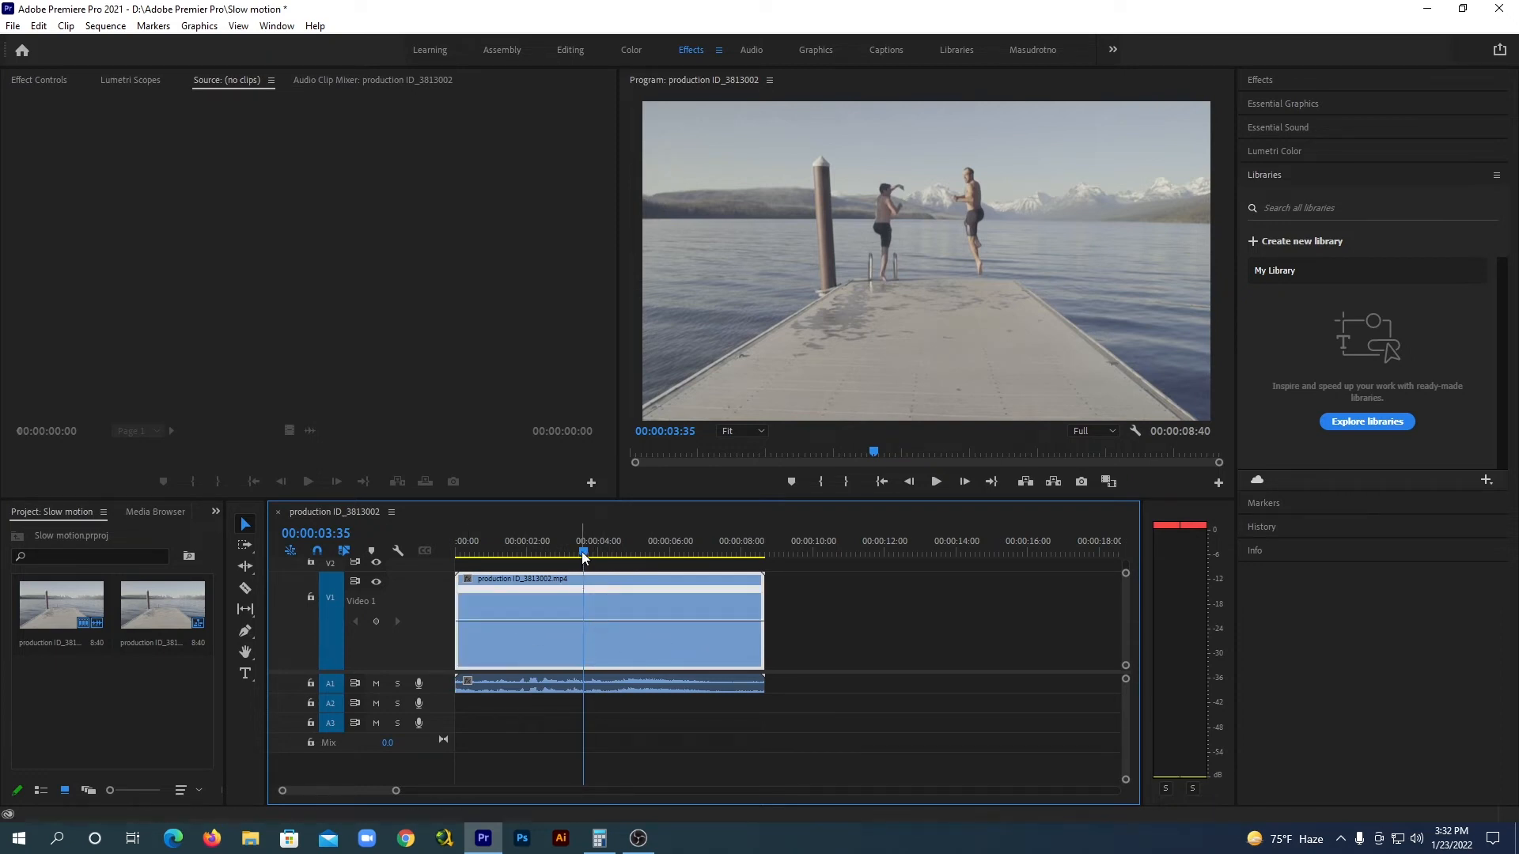
# Add speed keyframes to the clip on V1 at 00:00:01:06 and 00:00:04:23
pyautogui.moveTo(583, 554); pyautogui.dragTo(493, 571)
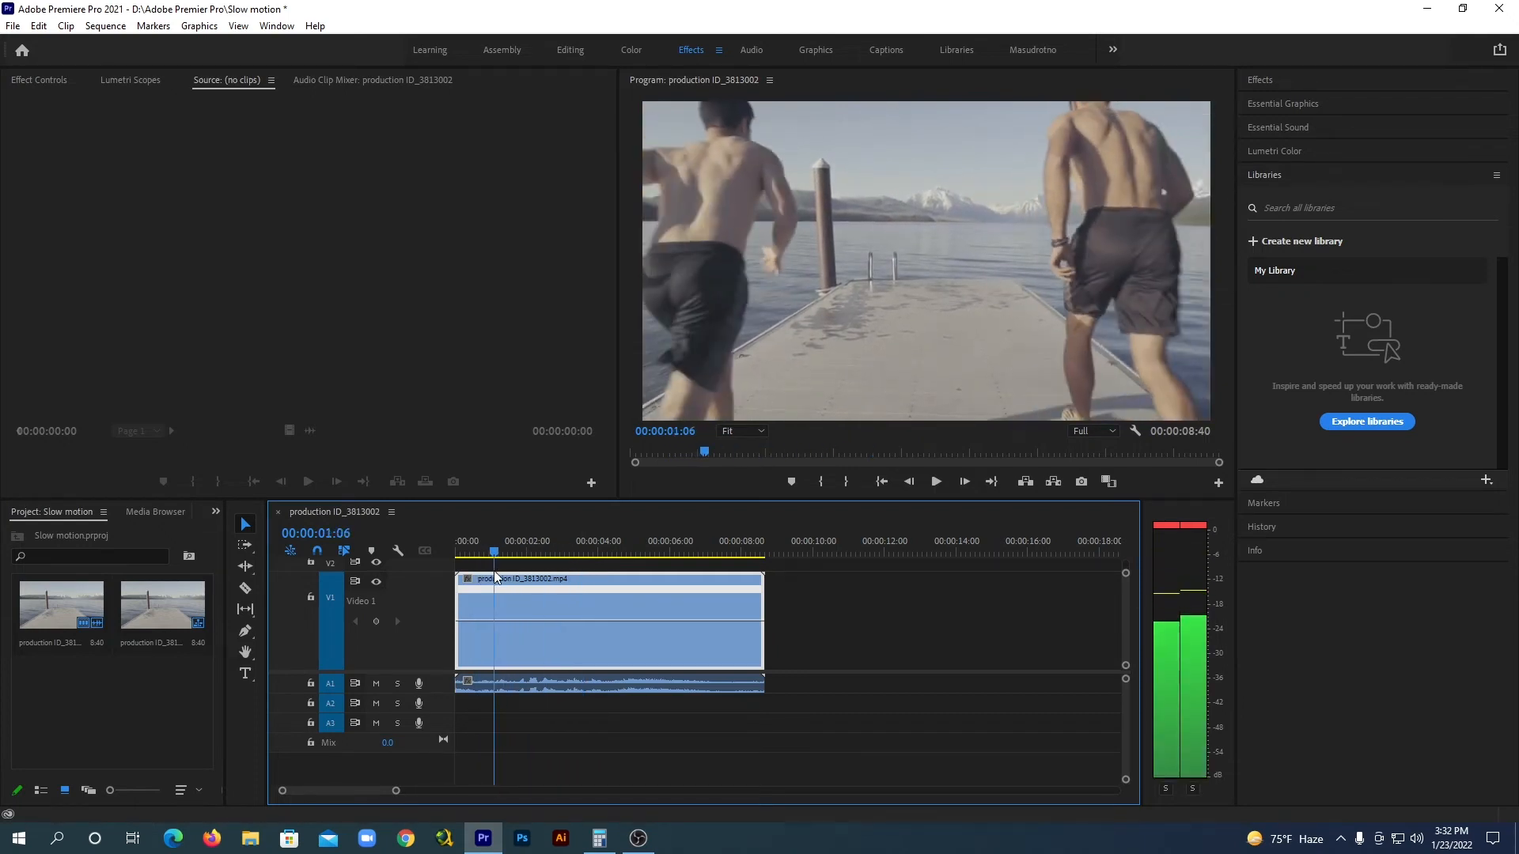
pyautogui.keyDown('ctrl'); pyautogui.click(496, 628); pyautogui.keyUp('ctrl')
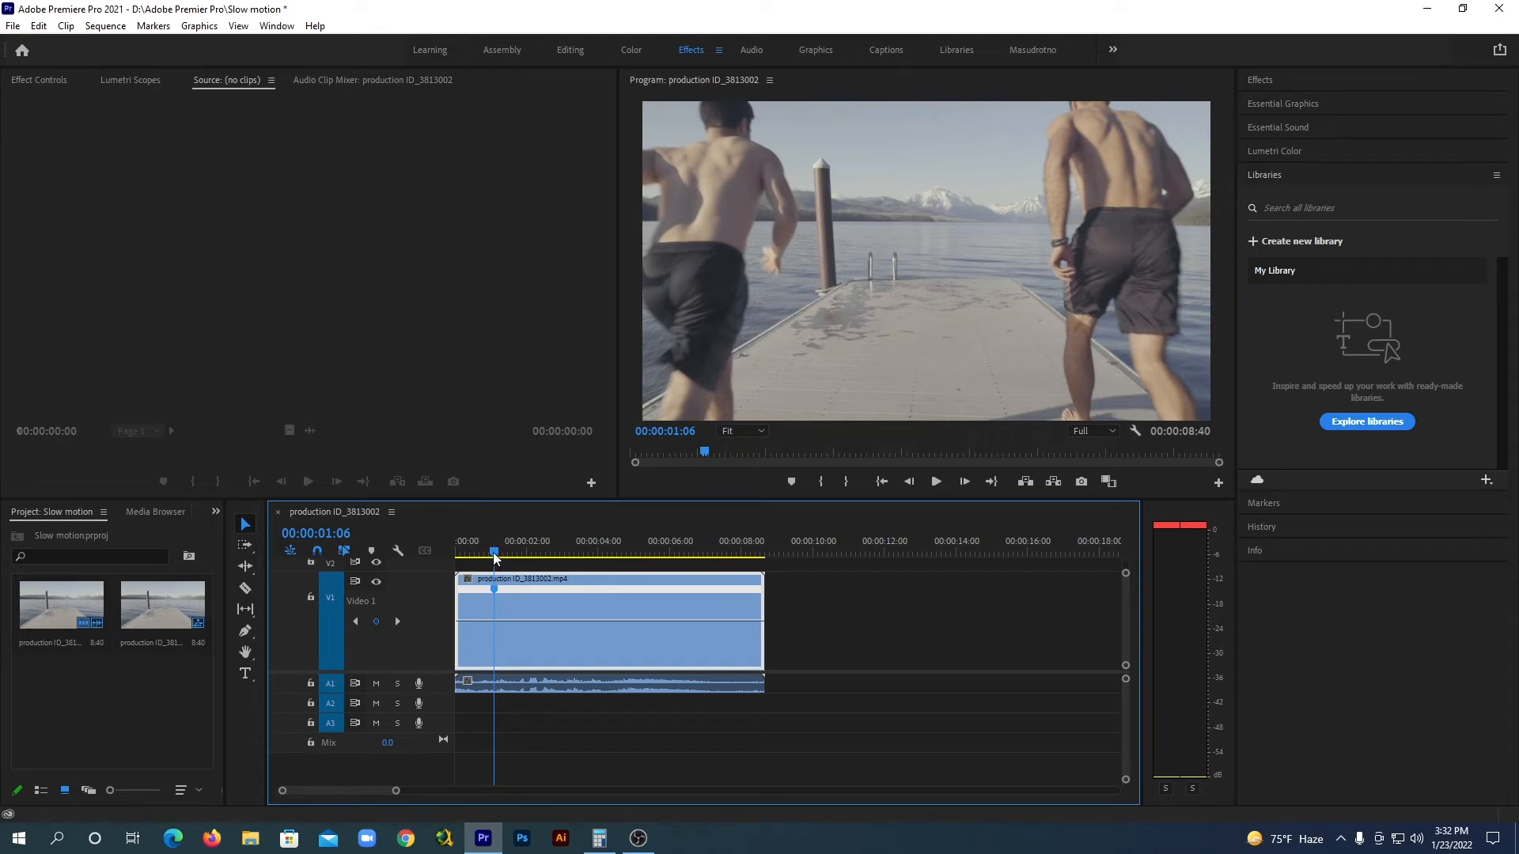
pyautogui.moveTo(492, 552); pyautogui.dragTo(568, 573)
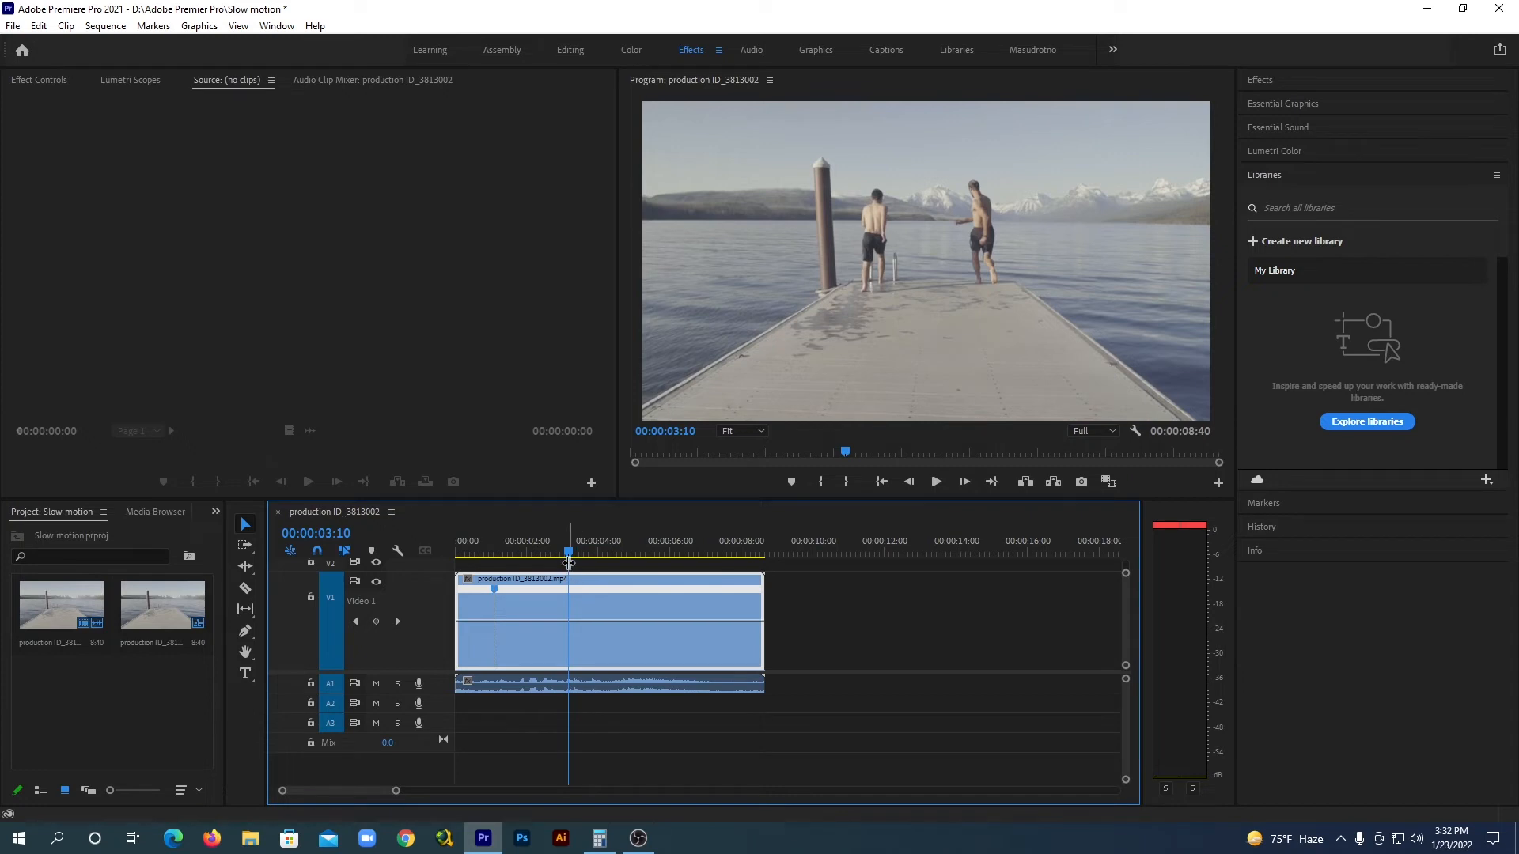
pyautogui.moveTo(569, 550); pyautogui.dragTo(614, 564)
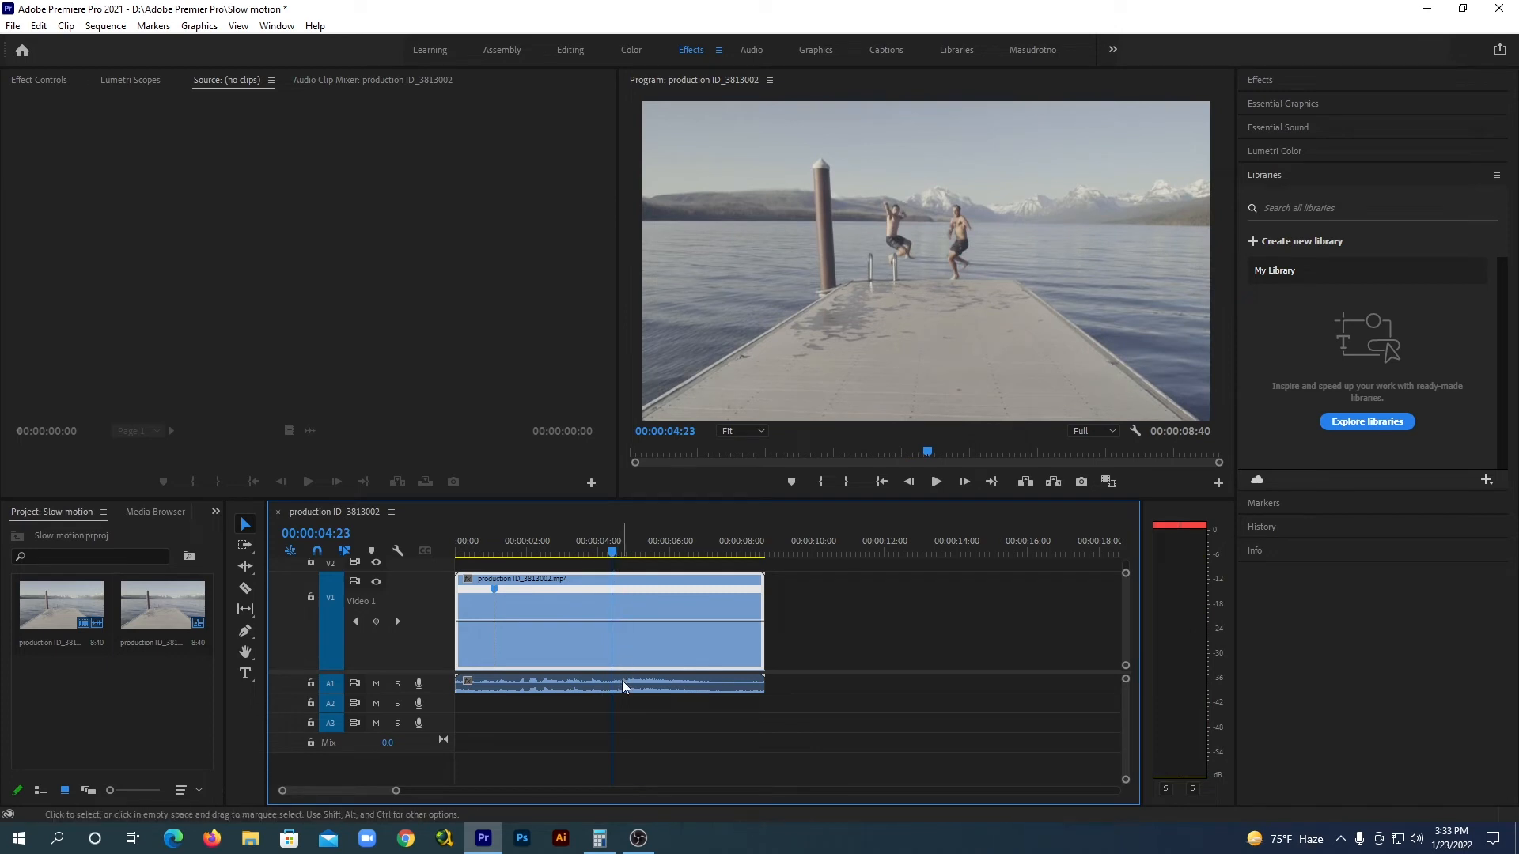
pyautogui.keyDown('ctrl'); pyautogui.click(614, 623); pyautogui.keyUp('ctrl')
# Slow down the section between the two speed keyframes by lowering its Time Remapping speed line
pyautogui.click(574, 559)
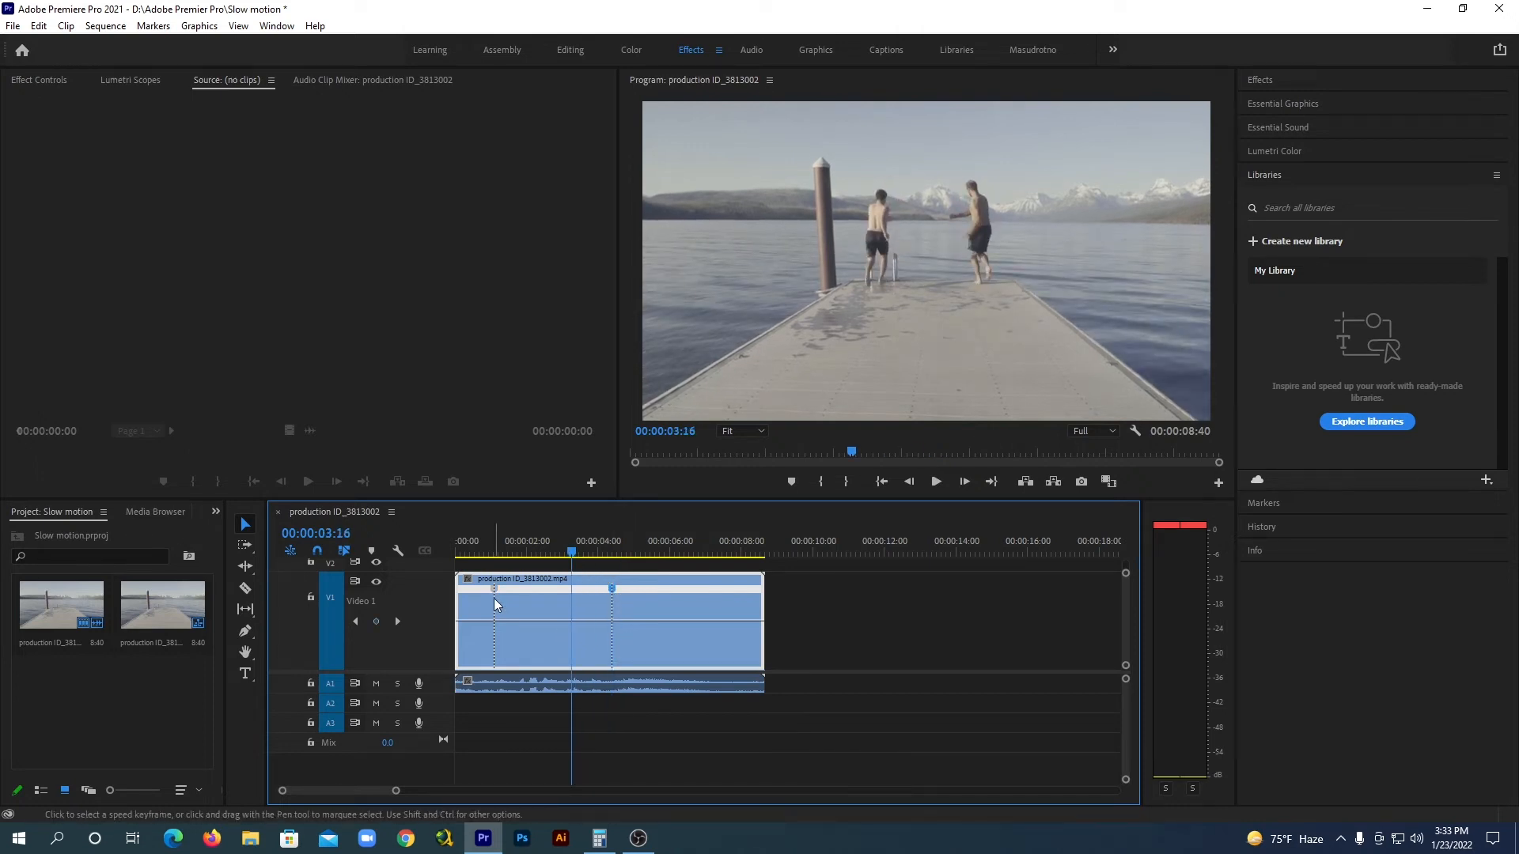
pyautogui.click(545, 553)
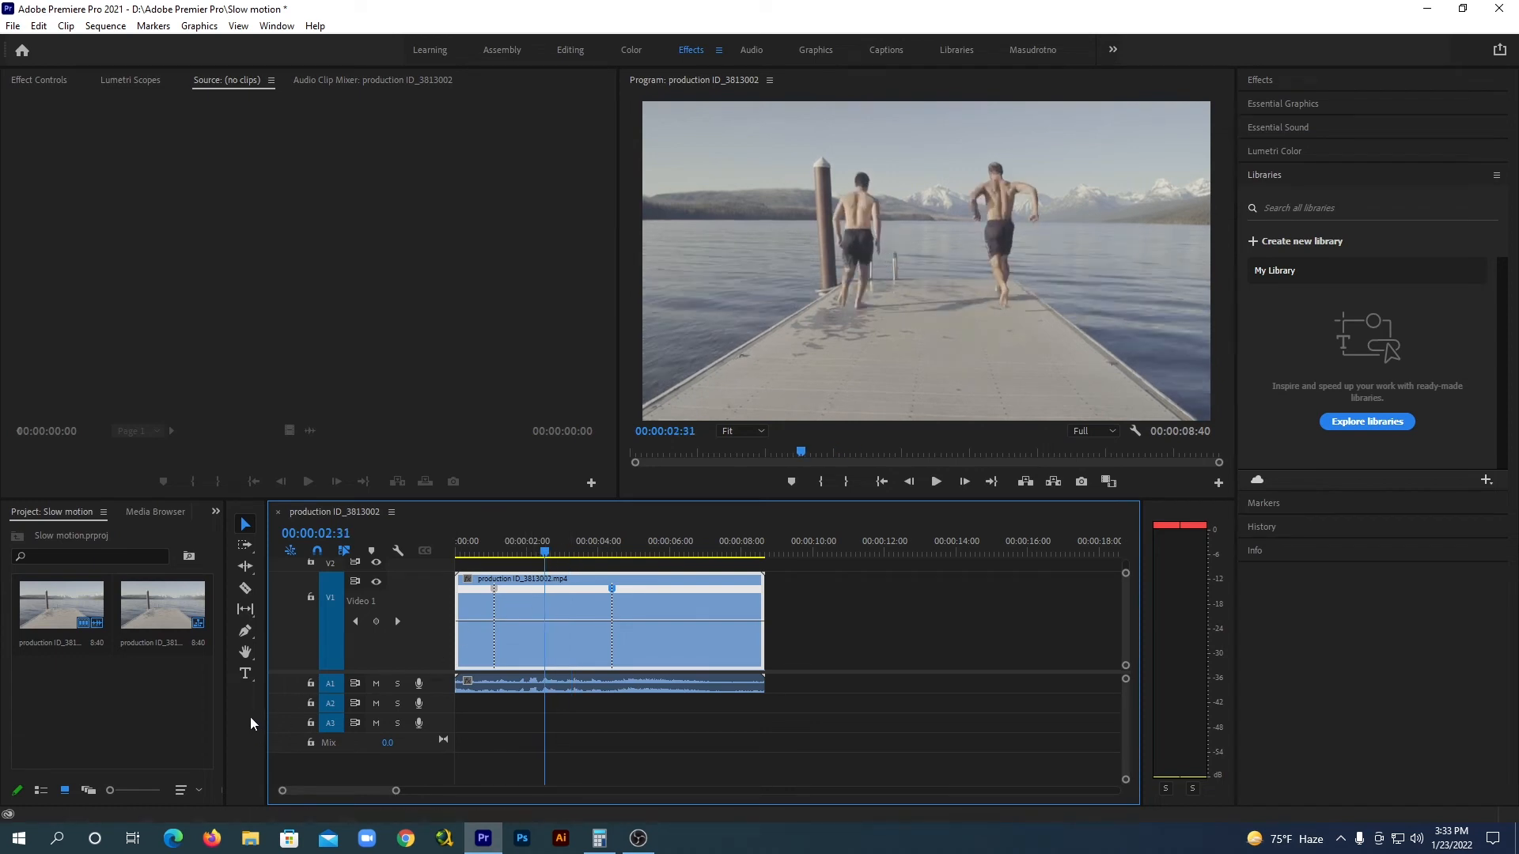
pyautogui.press('z')
pyautogui.click(571, 641)
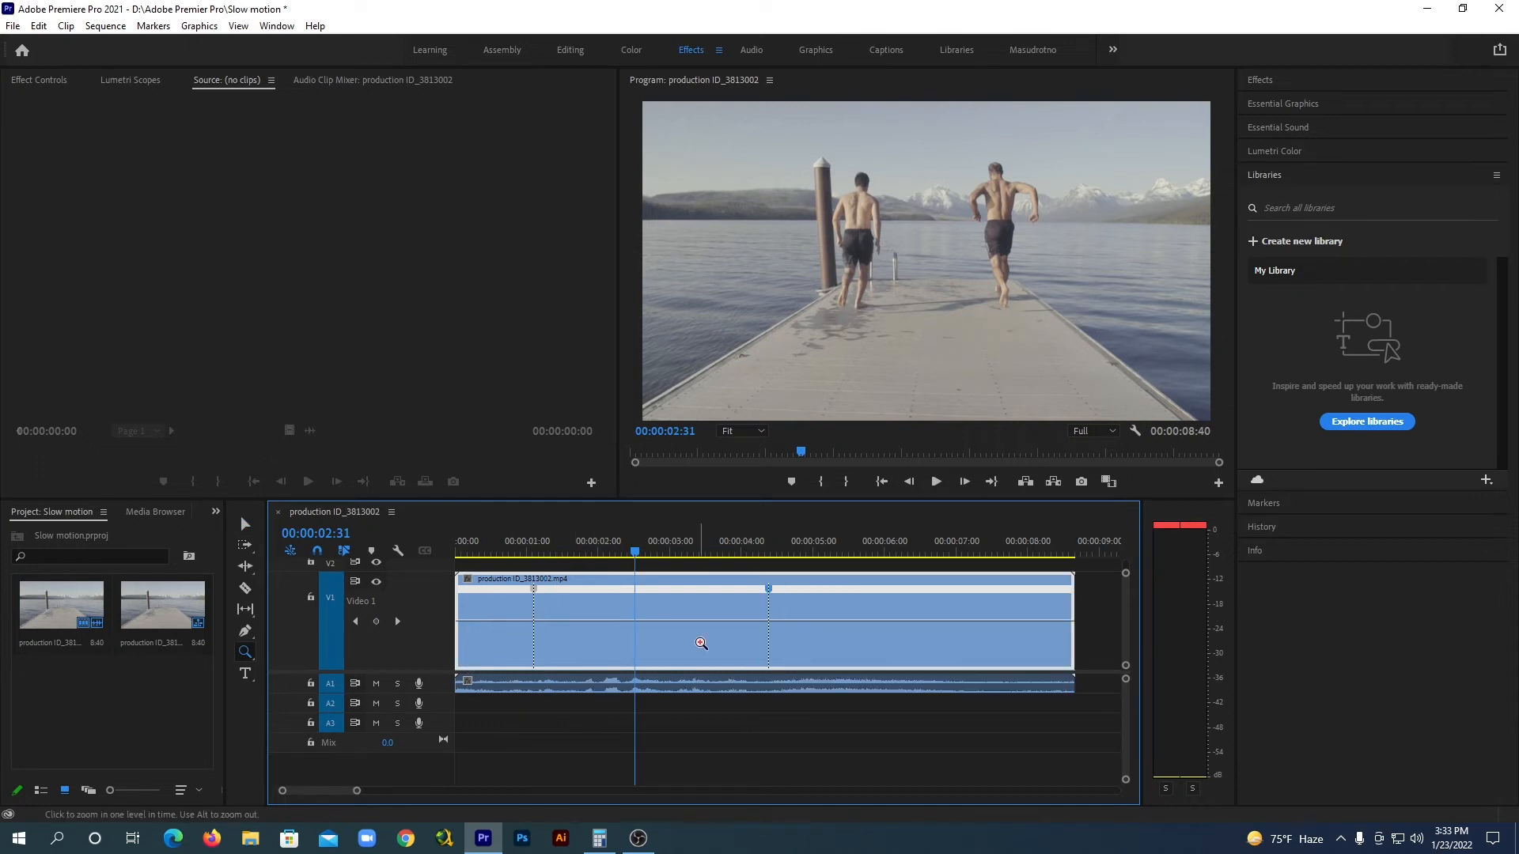
pyautogui.click(660, 637)
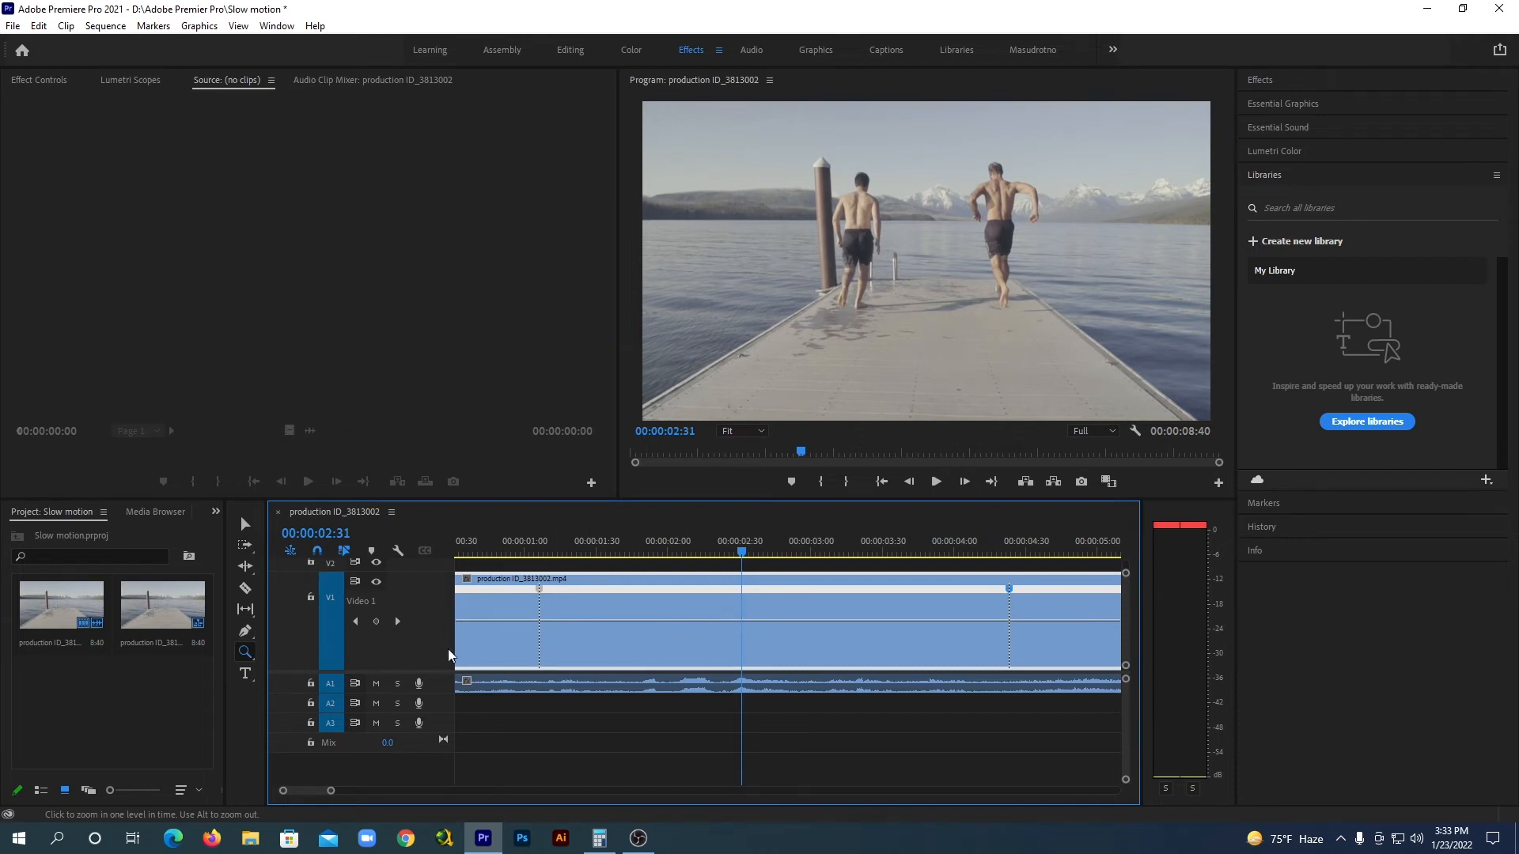
pyautogui.click(250, 527)
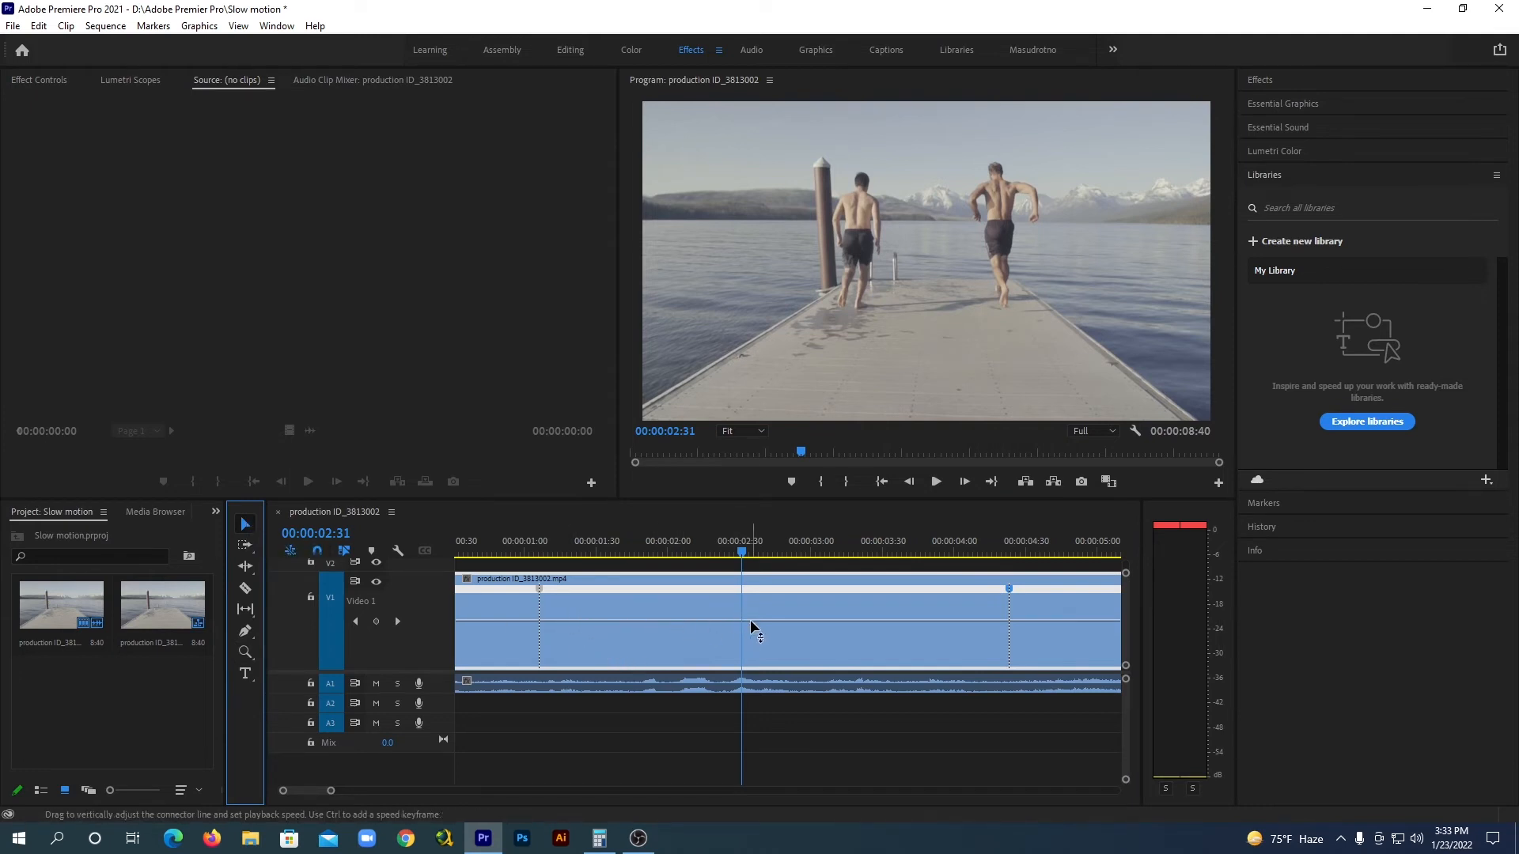
pyautogui.moveTo(732, 589); pyautogui.dragTo(734, 599)
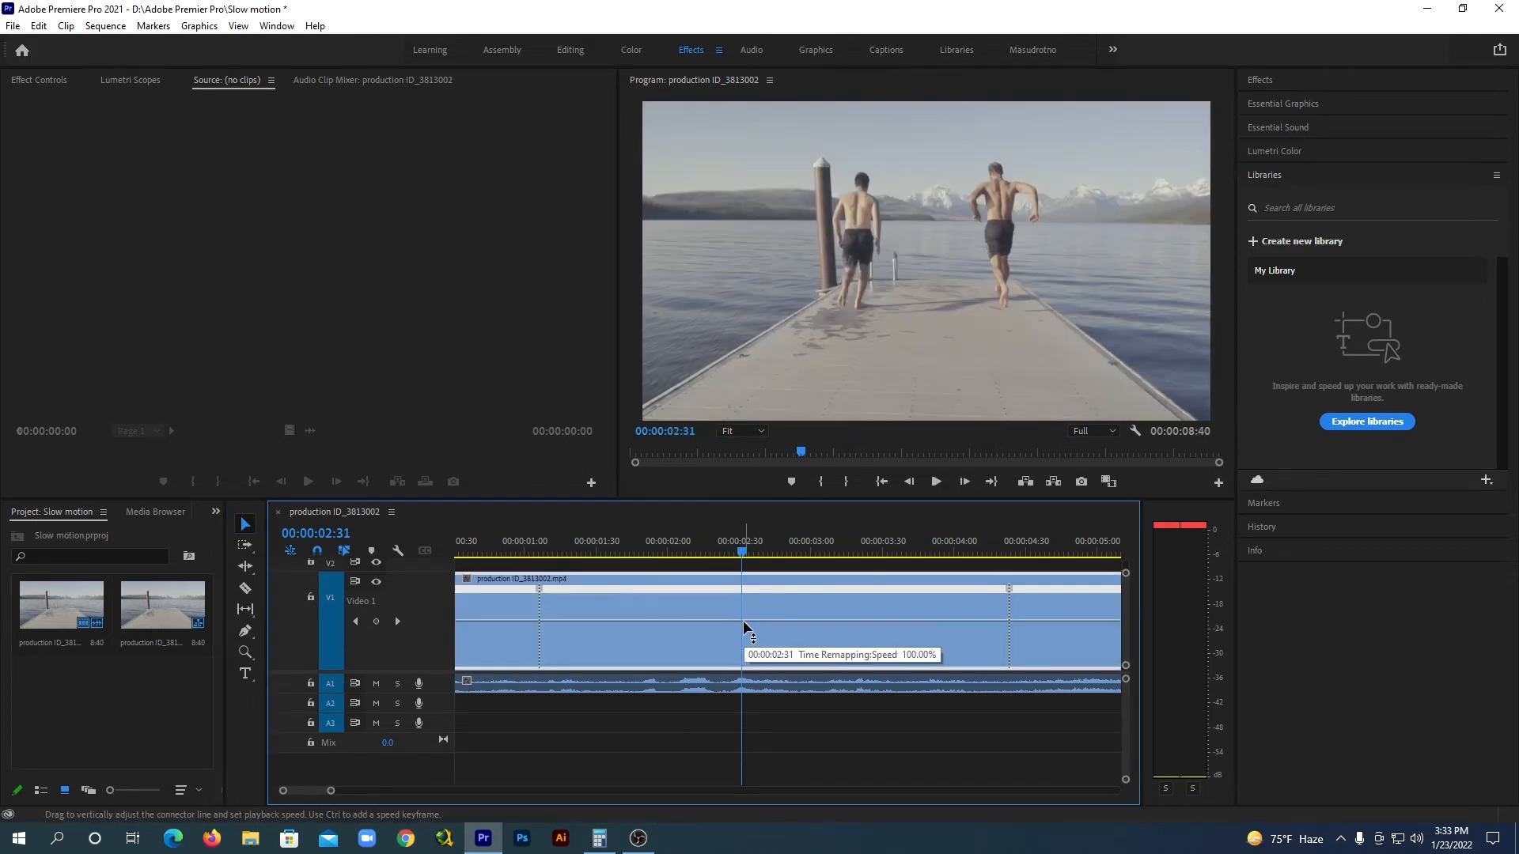
pyautogui.moveTo(744, 620); pyautogui.dragTo(743, 633)
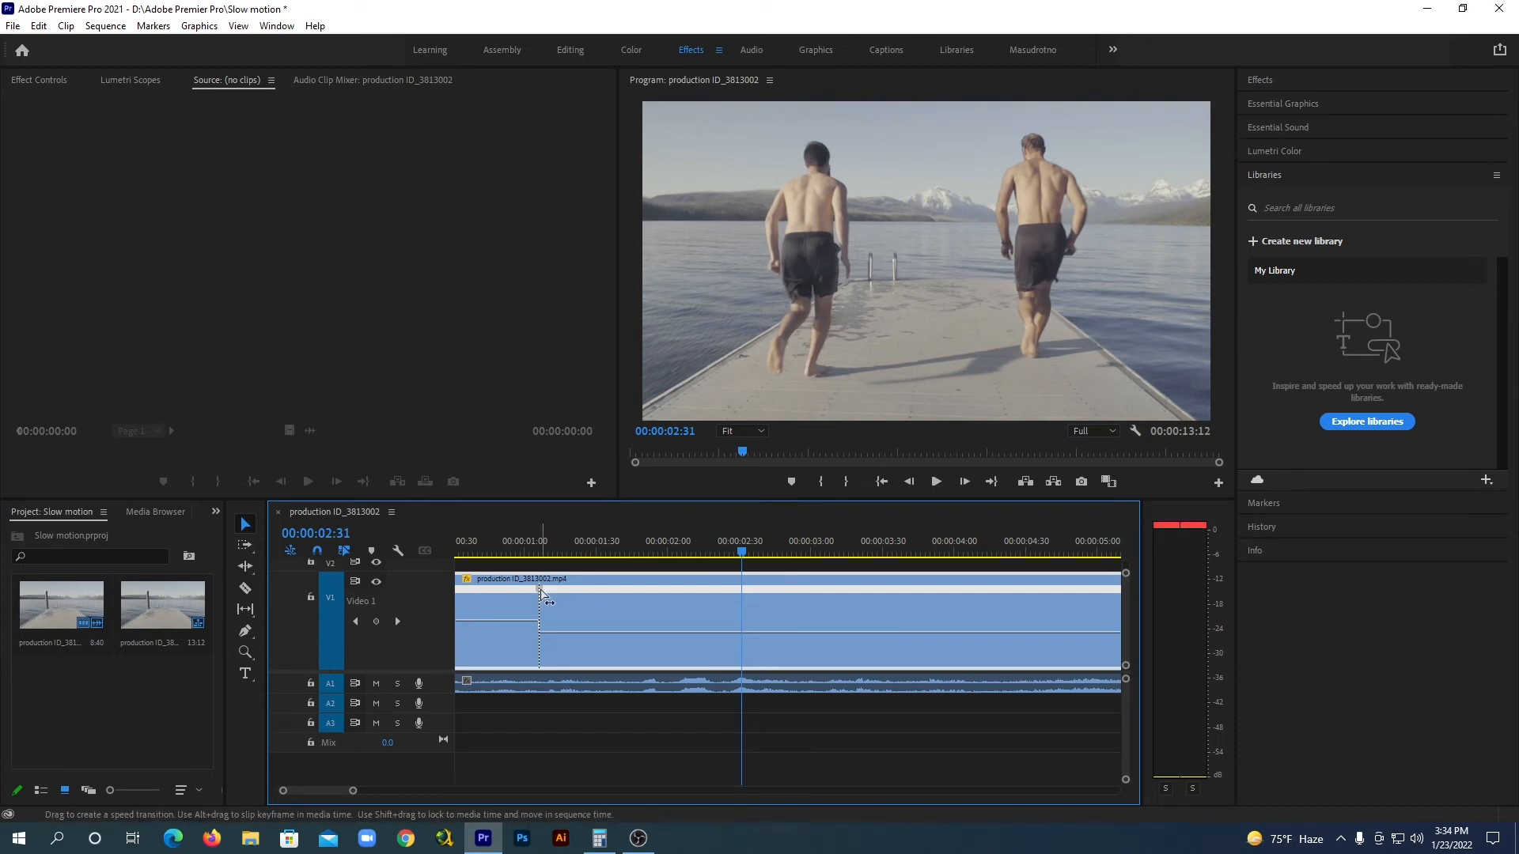
# Split the first speed keyframe into a gradual ramp down and ease the transition into a smooth curve
pyautogui.moveTo(543, 595); pyautogui.dragTo(594, 616)
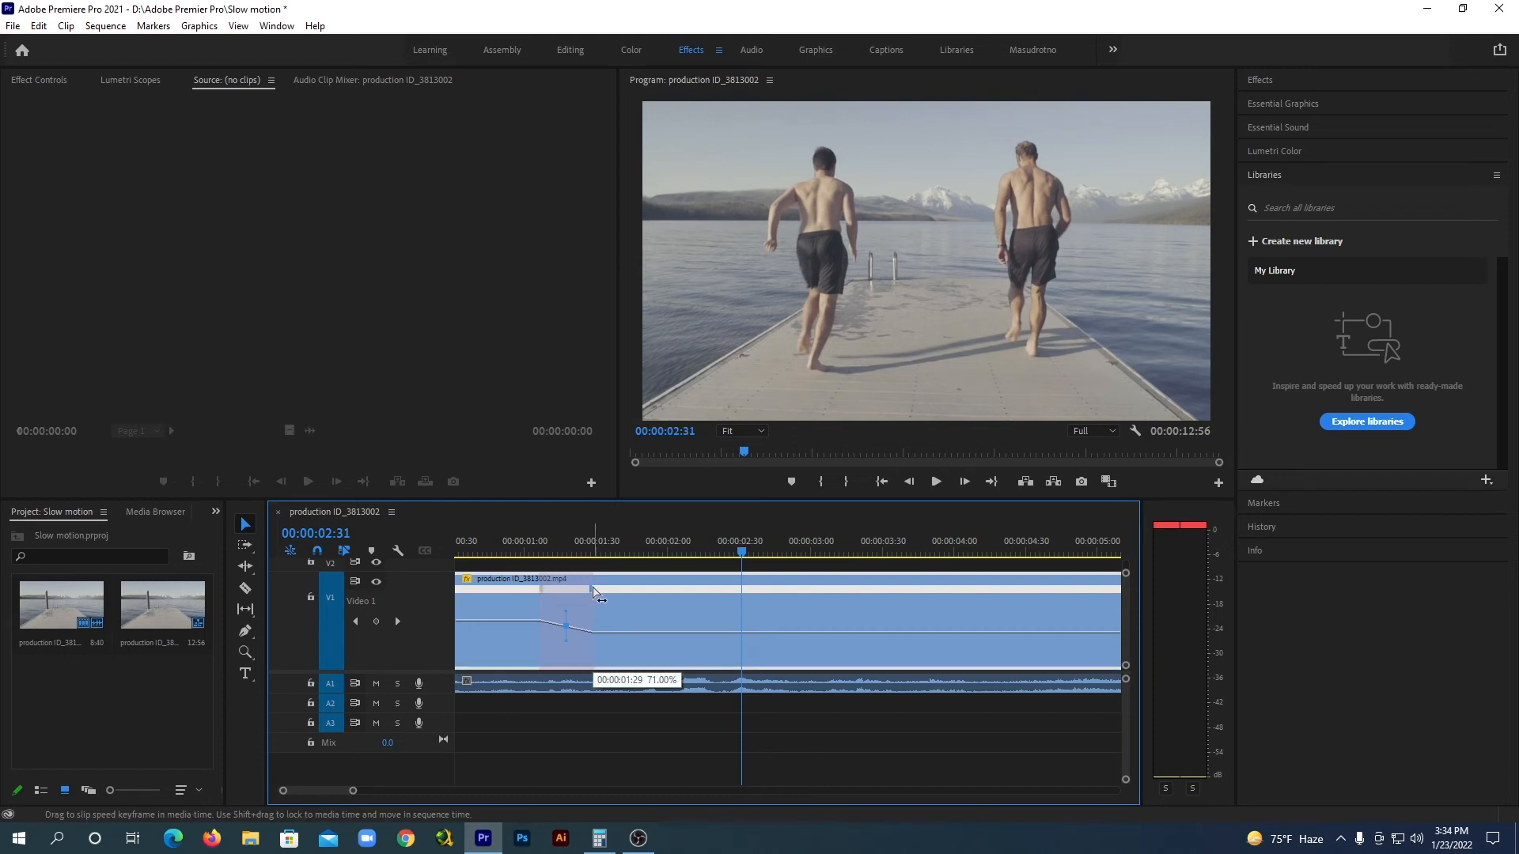
pyautogui.moveTo(594, 592); pyautogui.dragTo(617, 622)
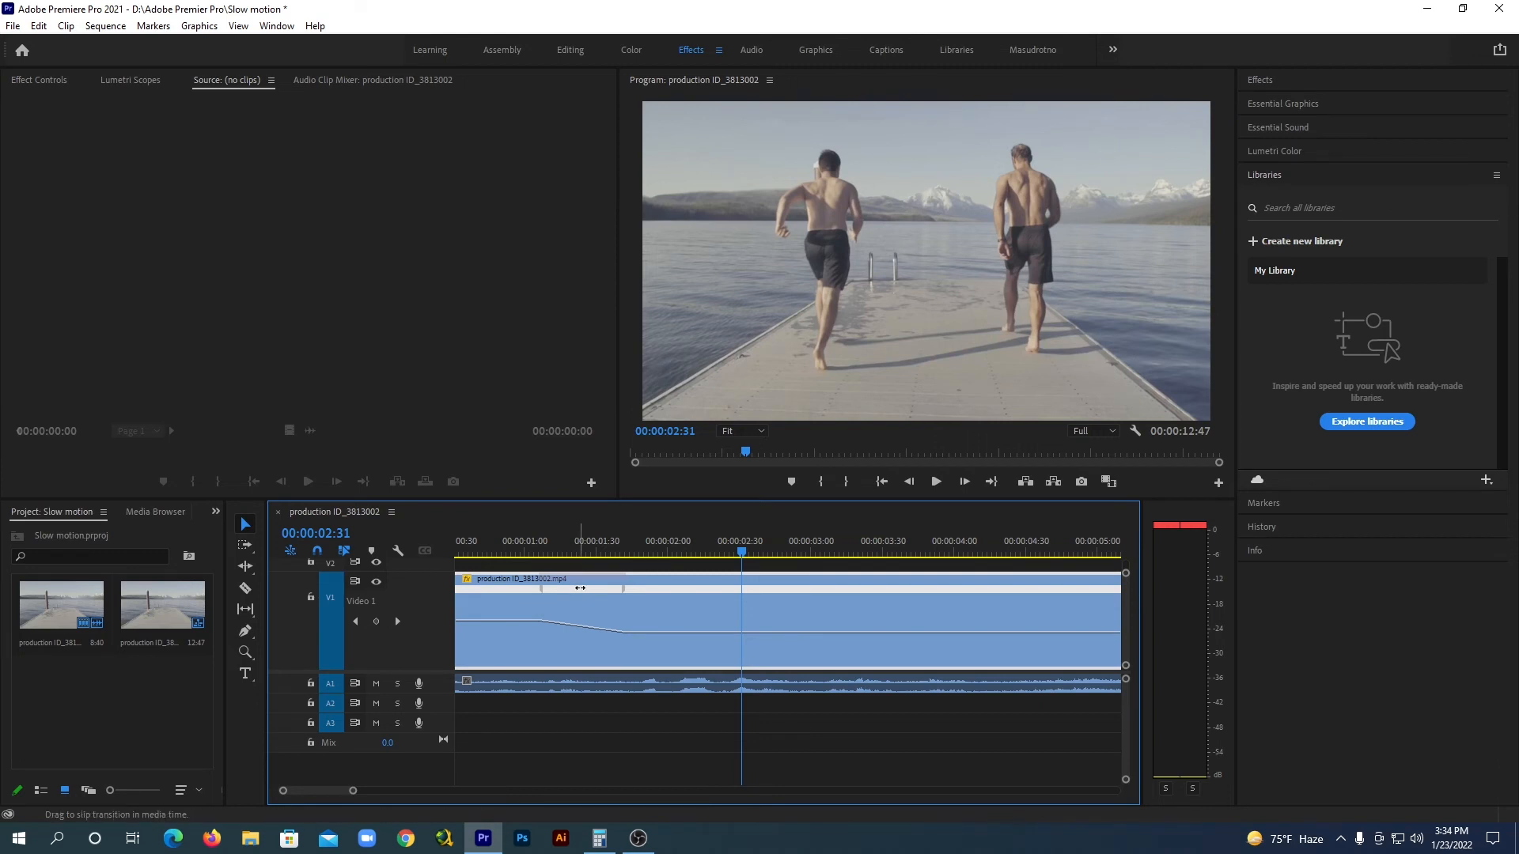
pyautogui.click(581, 589)
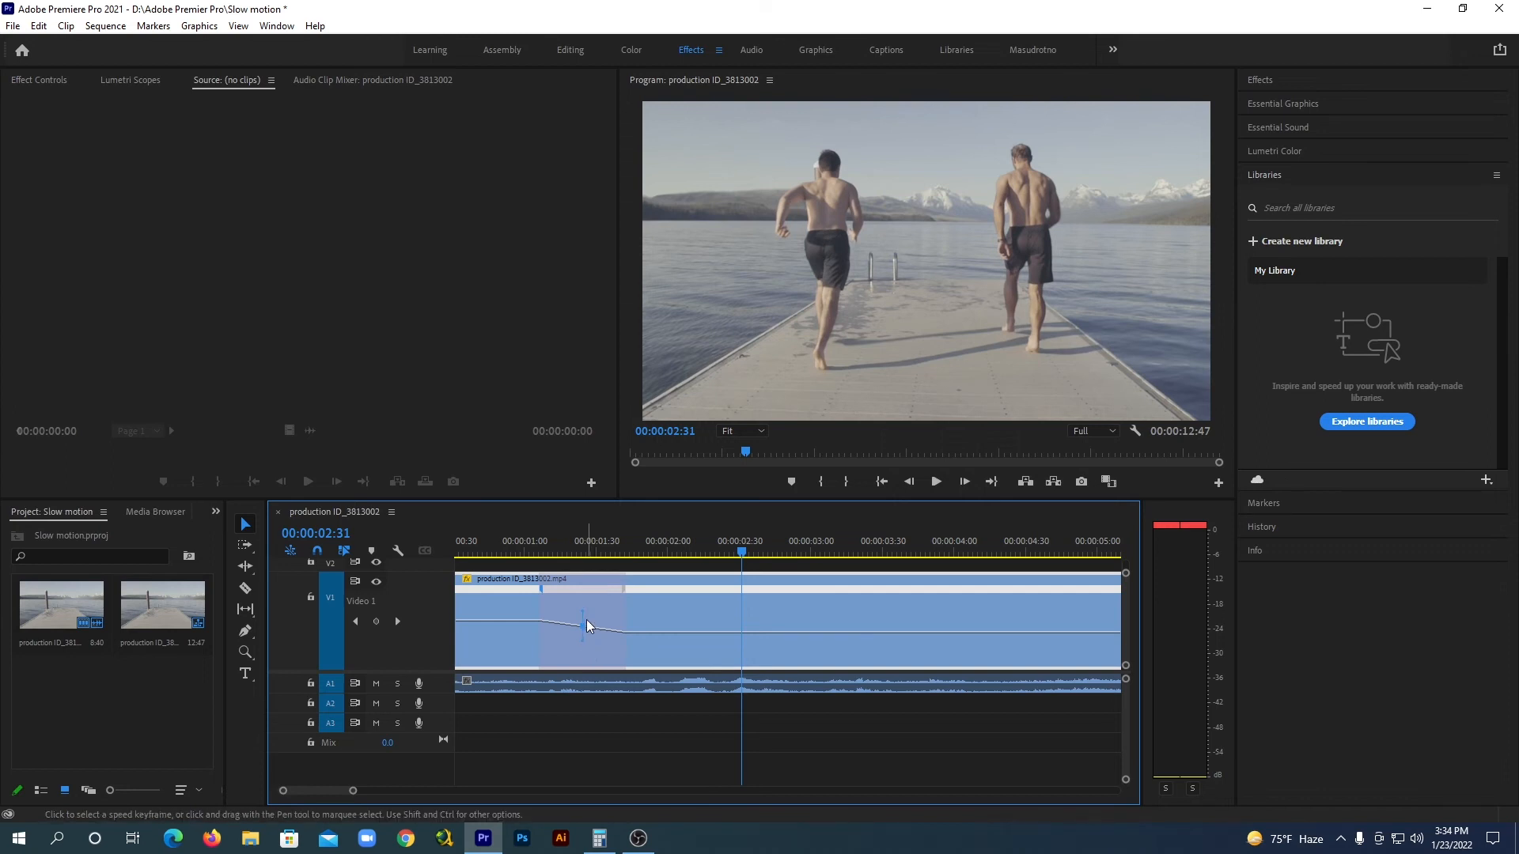
pyautogui.moveTo(582, 611); pyautogui.dragTo(542, 633)
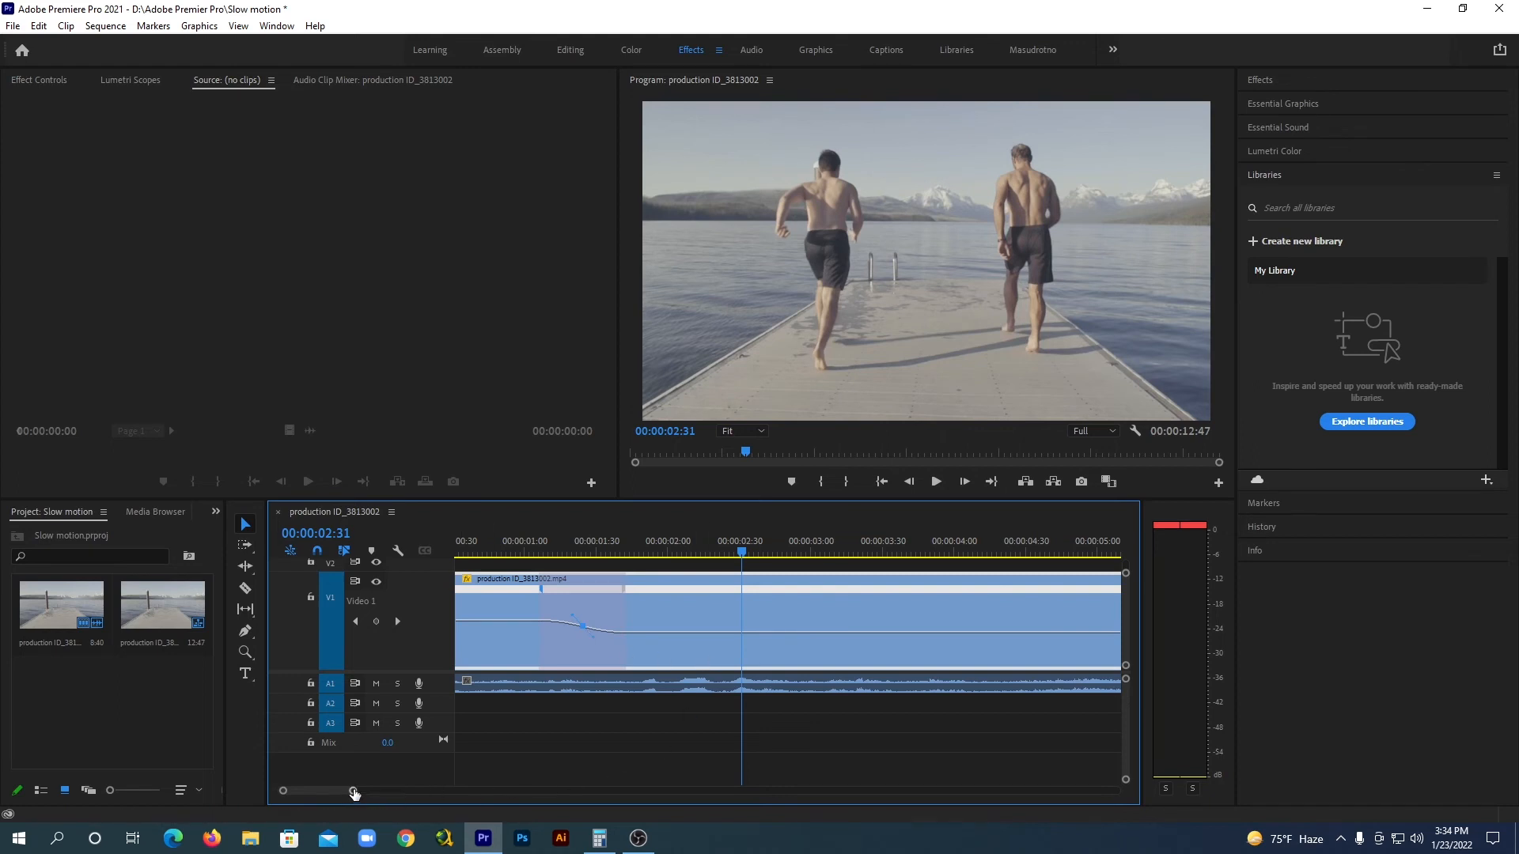
# Split the second speed keyframe into a gradual ramp back to normal speed and smooth its curve
pyautogui.moveTo(352, 791); pyautogui.dragTo(420, 791)
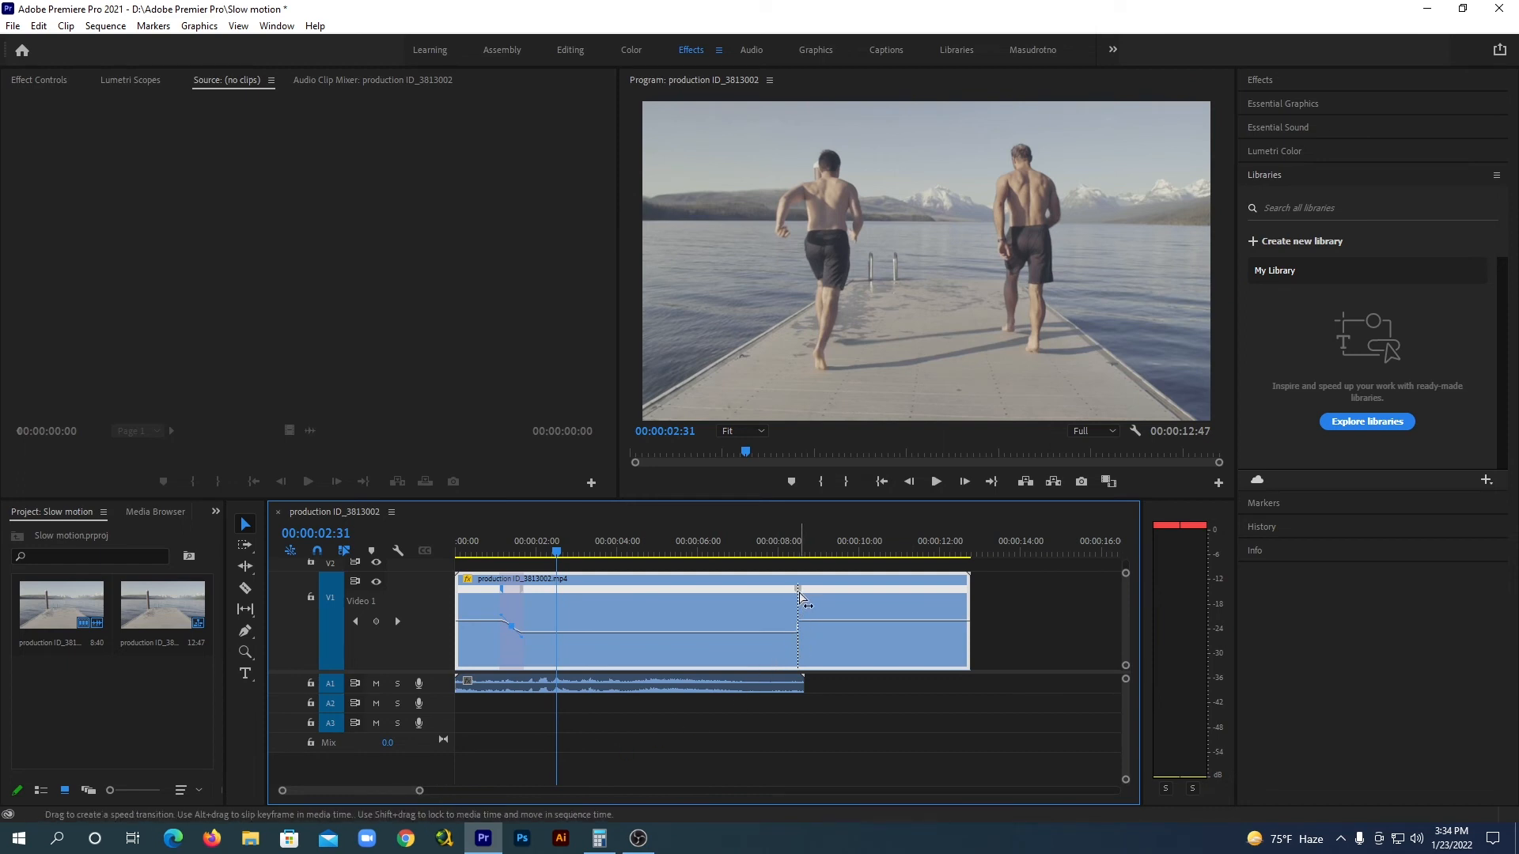
pyautogui.moveTo(799, 594); pyautogui.dragTo(721, 609)
pyautogui.moveTo(729, 607); pyautogui.dragTo(738, 607)
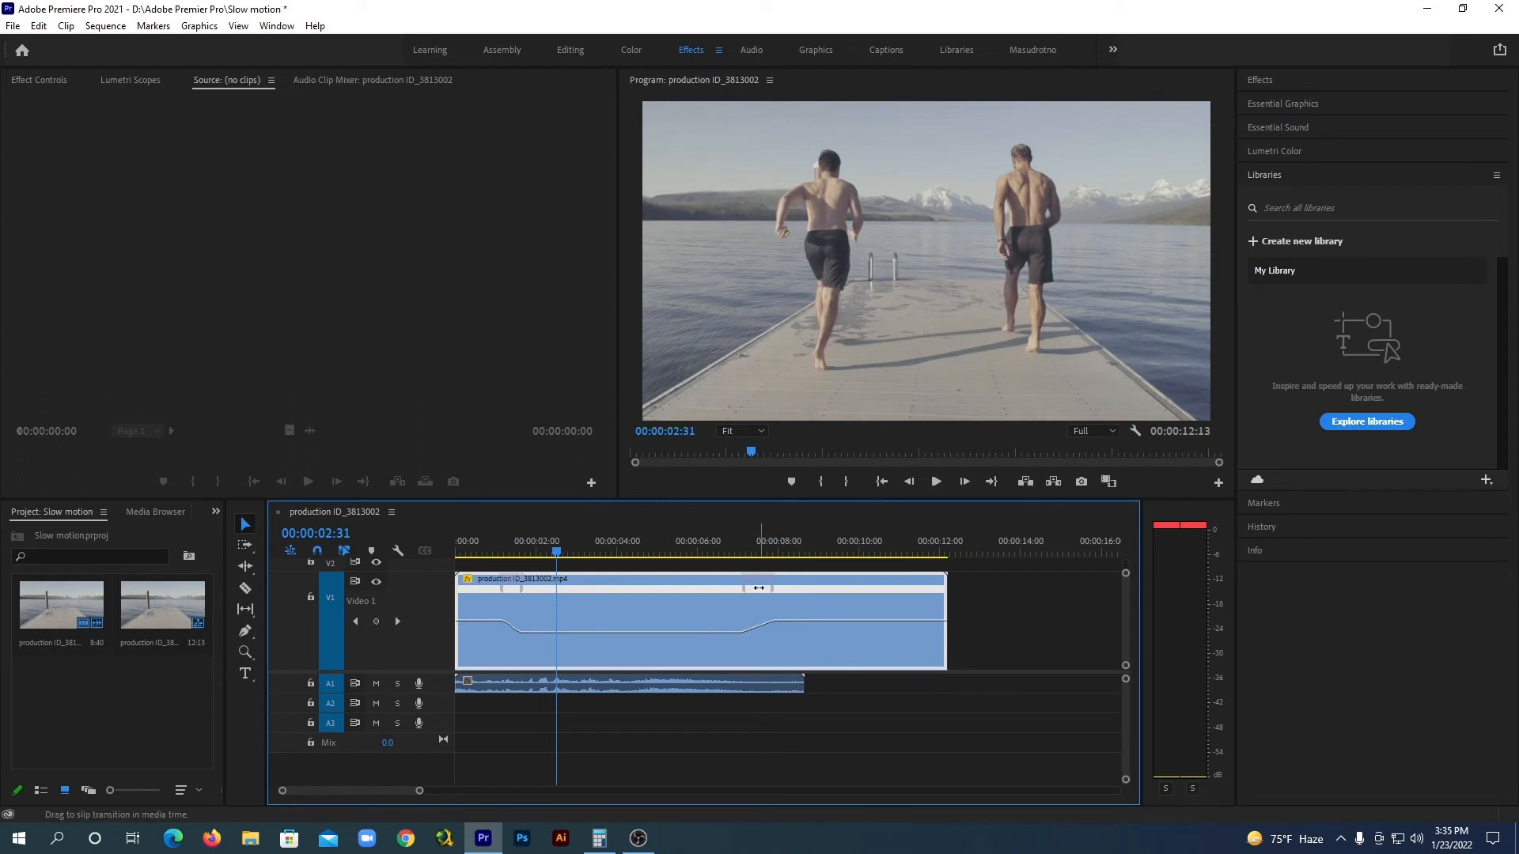
pyautogui.moveTo(758, 588); pyautogui.dragTo(761, 590)
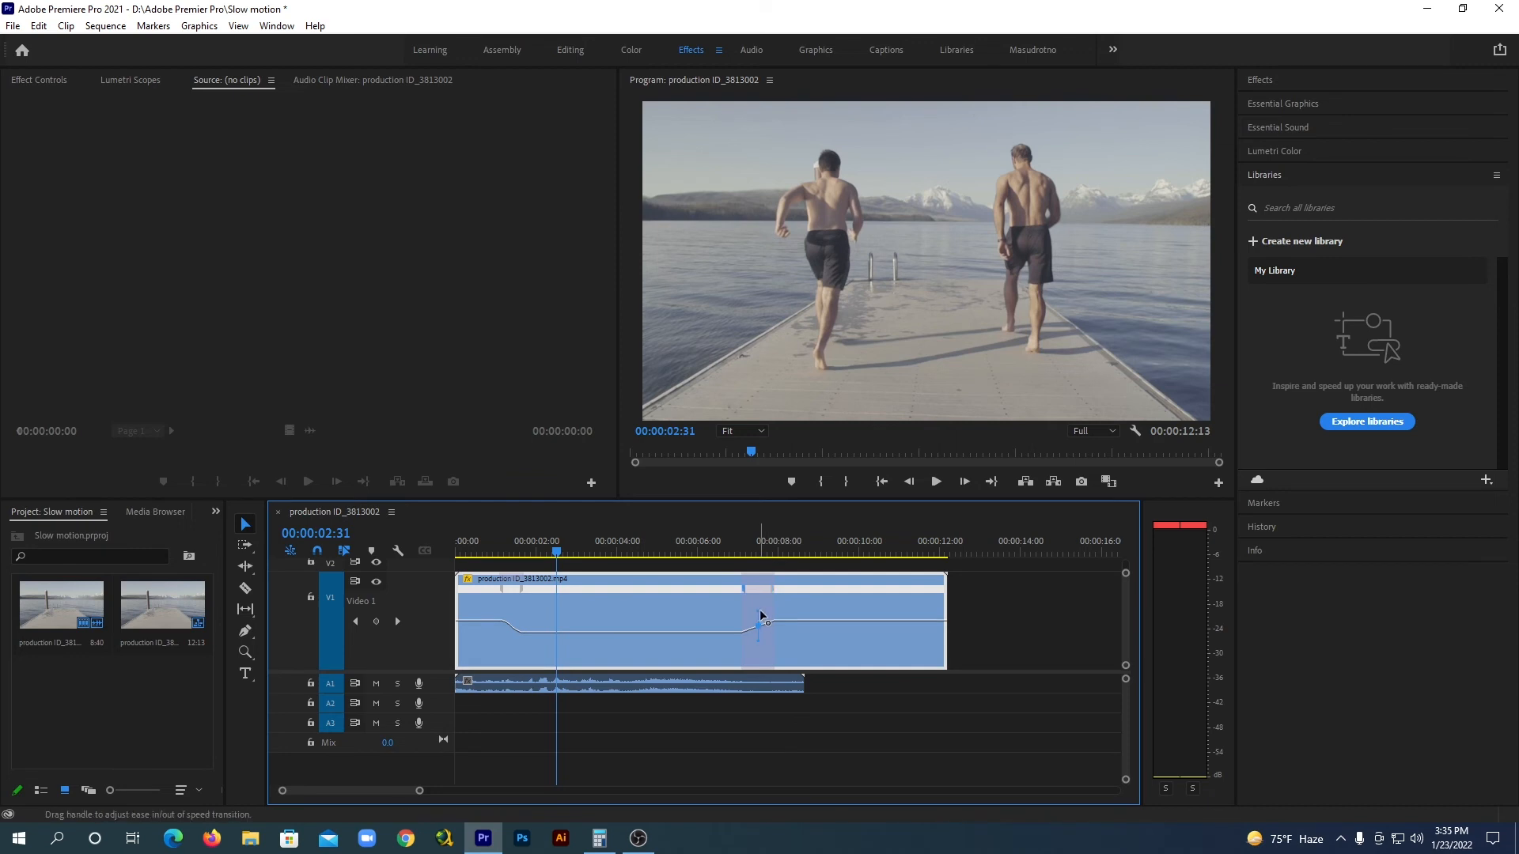
pyautogui.moveTo(760, 615); pyautogui.dragTo(815, 620)
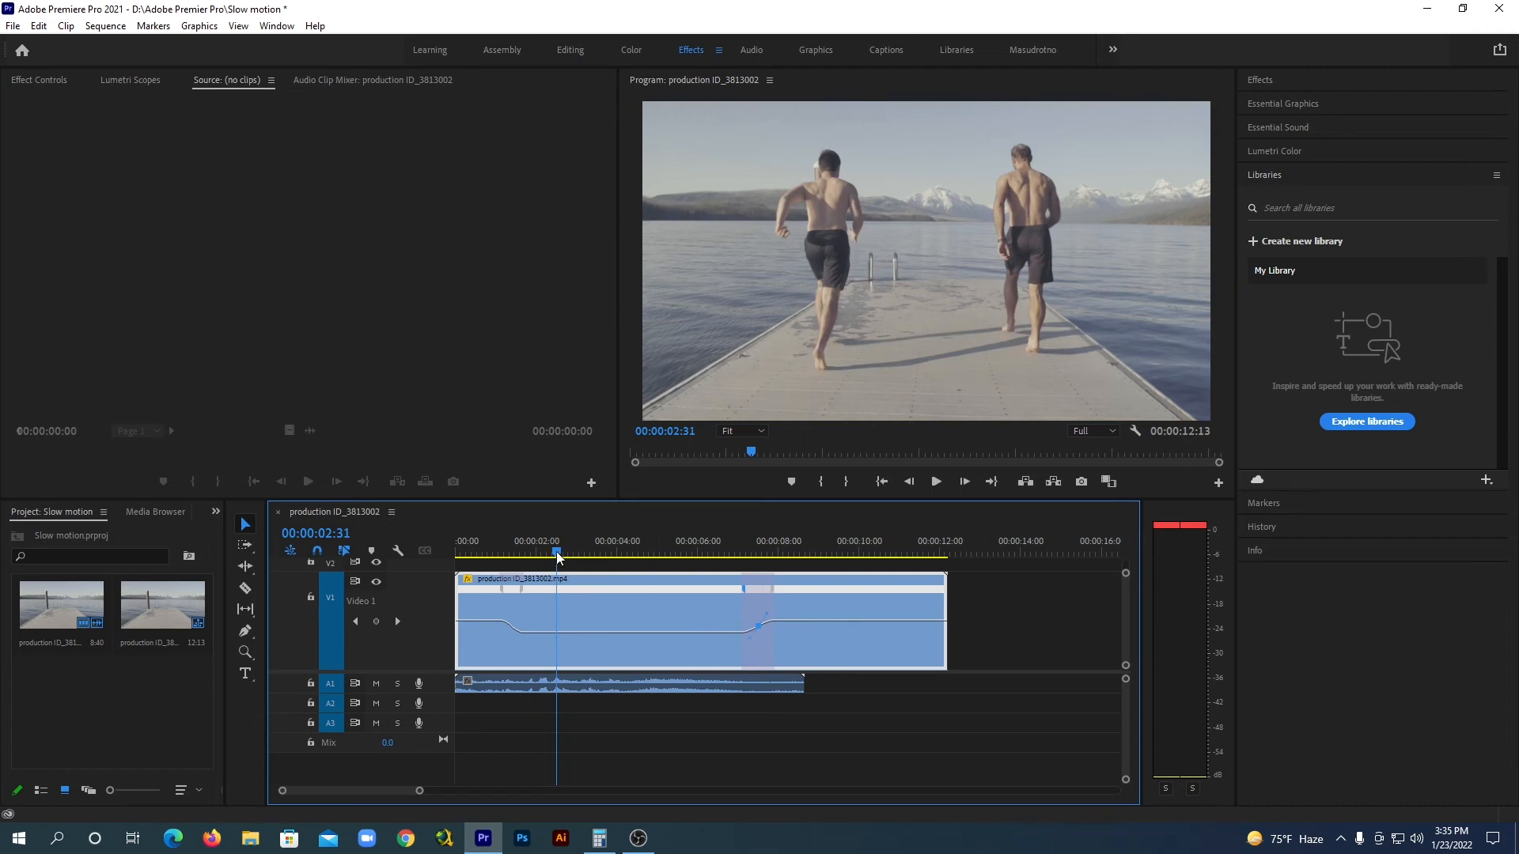
# Play the sequence from the start to about 00:00:07:48 to review the speed ramps
pyautogui.moveTo(557, 552); pyautogui.dragTo(455, 554)
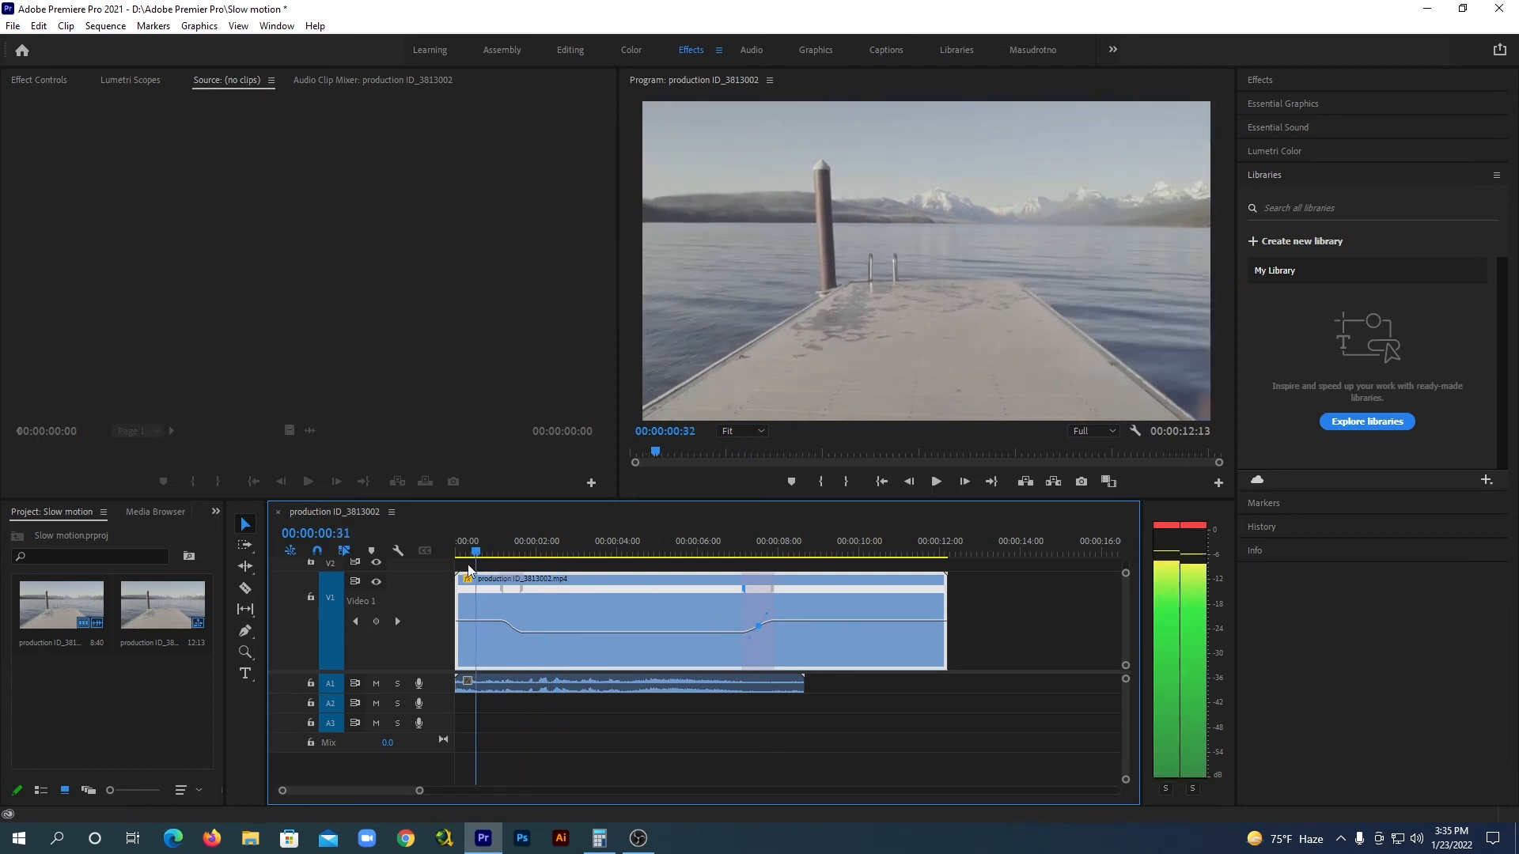
pyautogui.click(937, 482)
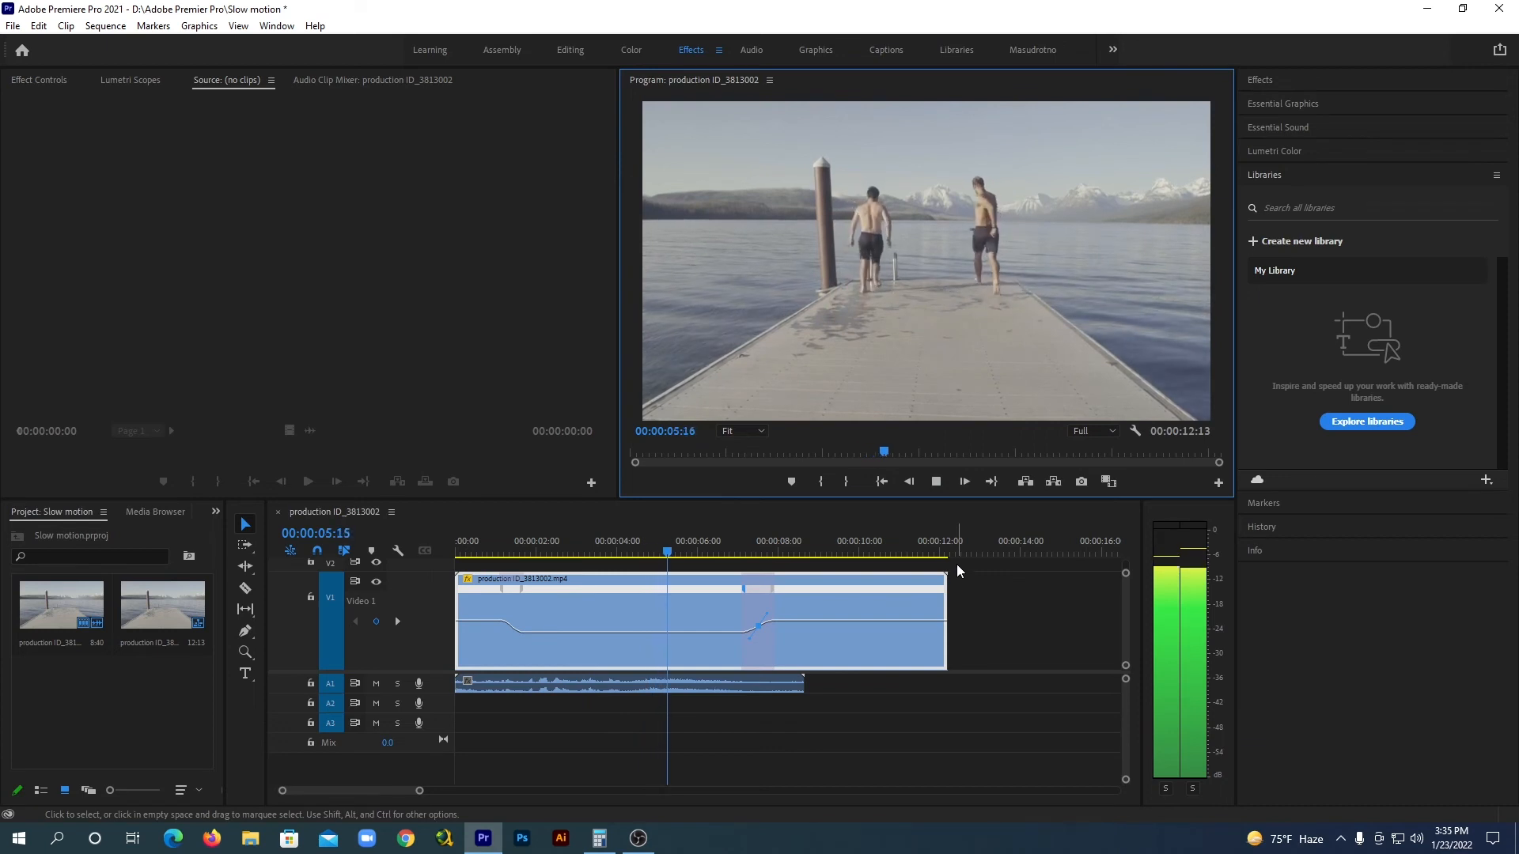
pyautogui.click(936, 482)
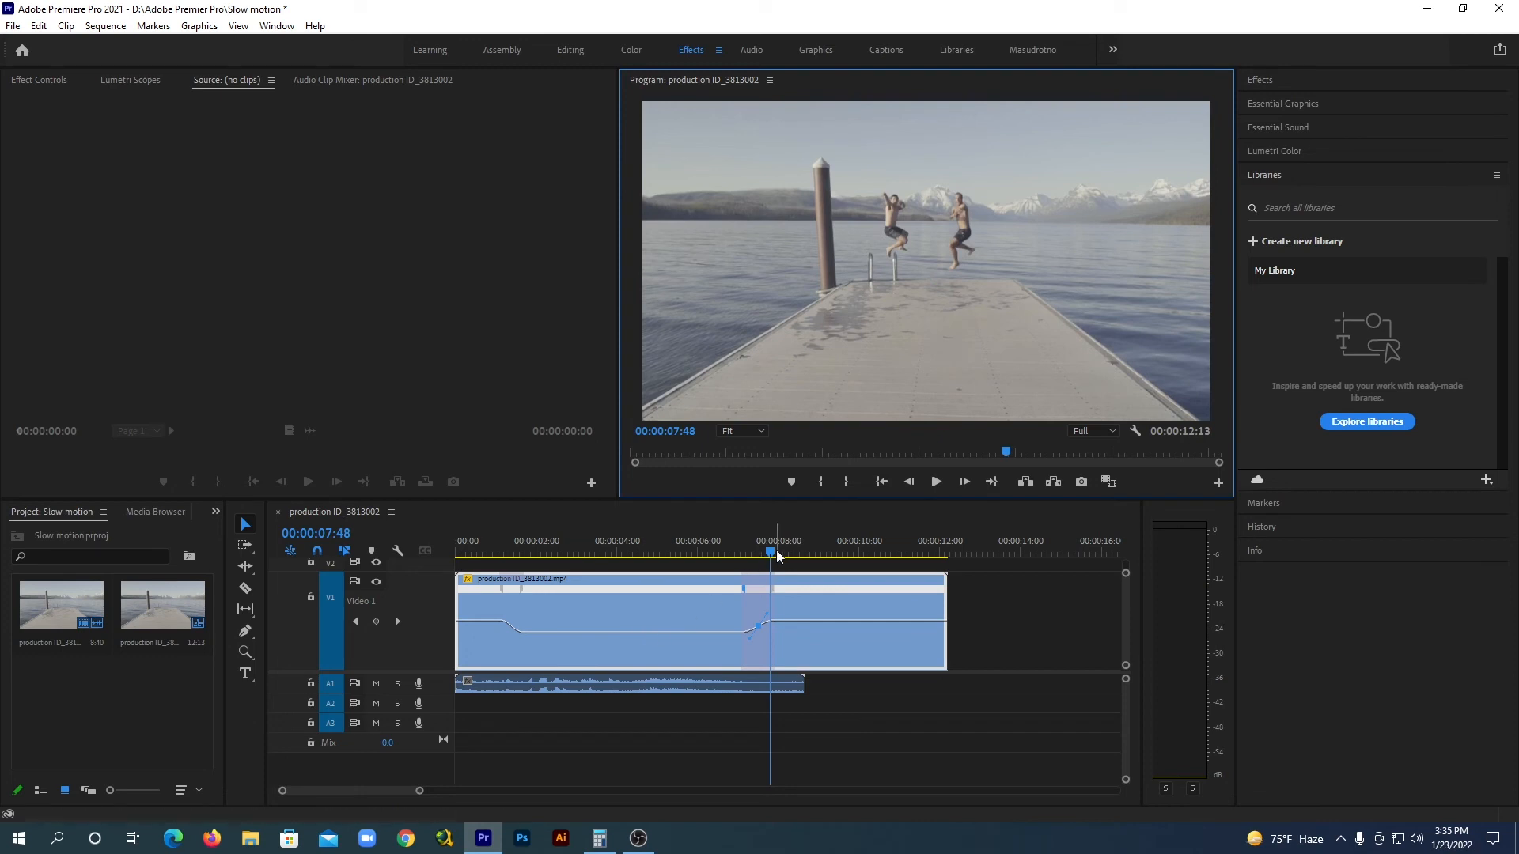
# Split the A1 audio at 00:00:01:14 and near the end of the slow section, and select the middle piece
pyautogui.moveTo(772, 552); pyautogui.dragTo(506, 581)
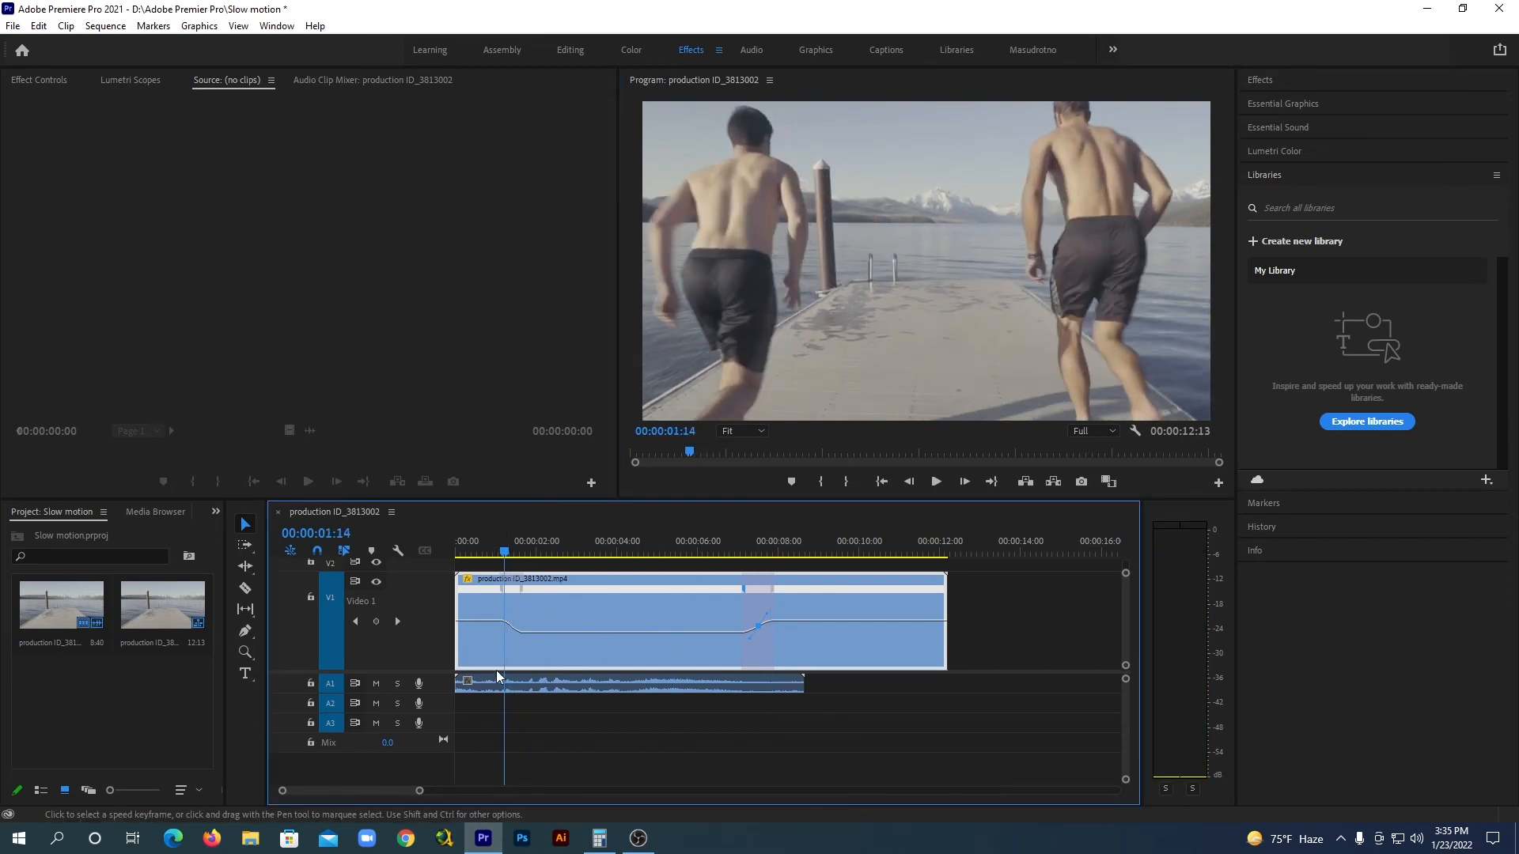
pyautogui.click(244, 590)
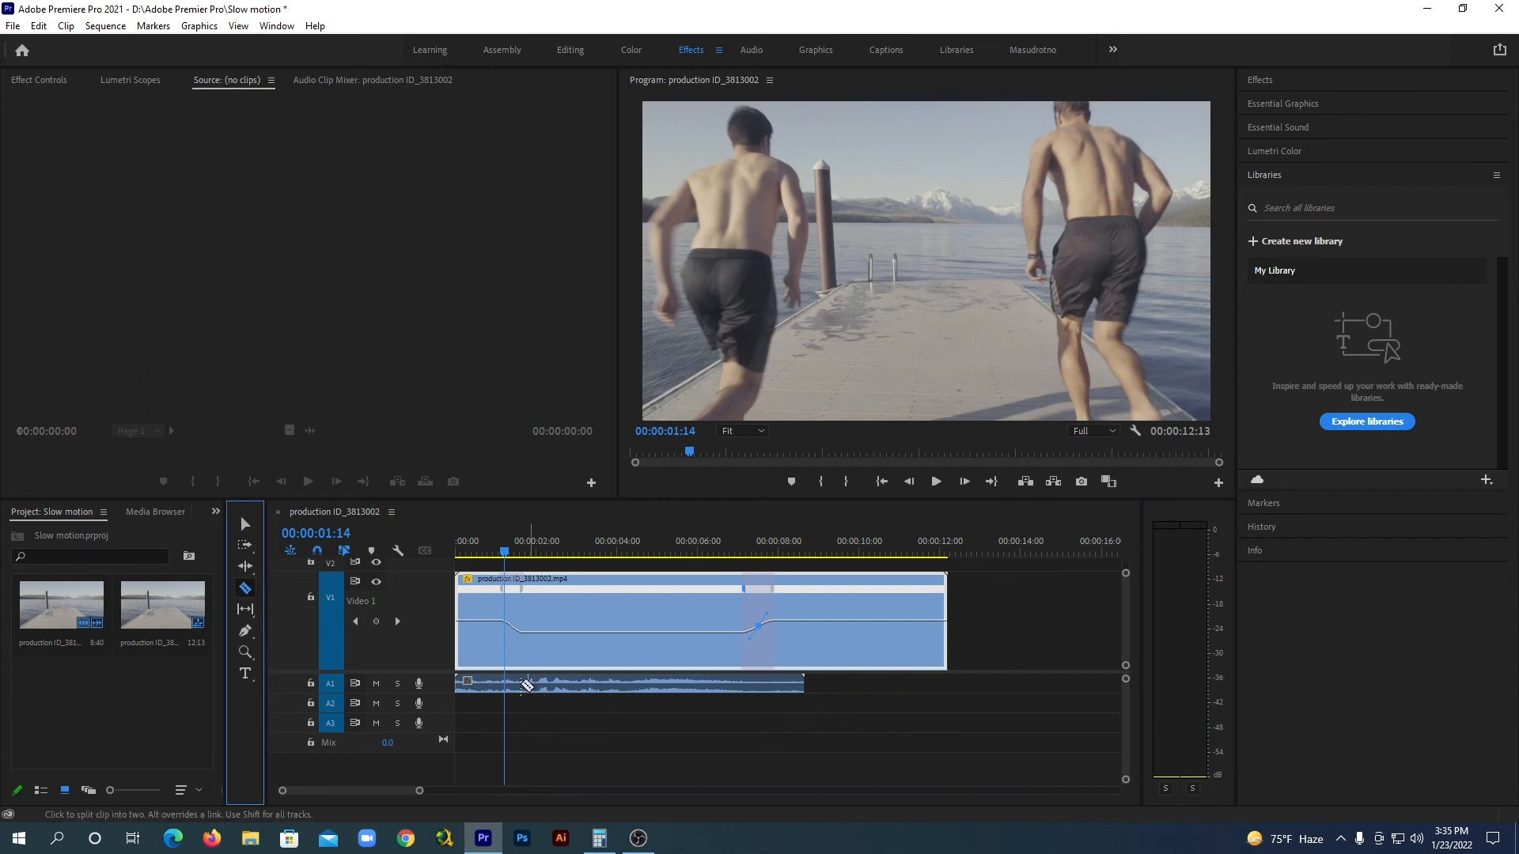
pyautogui.click(507, 682)
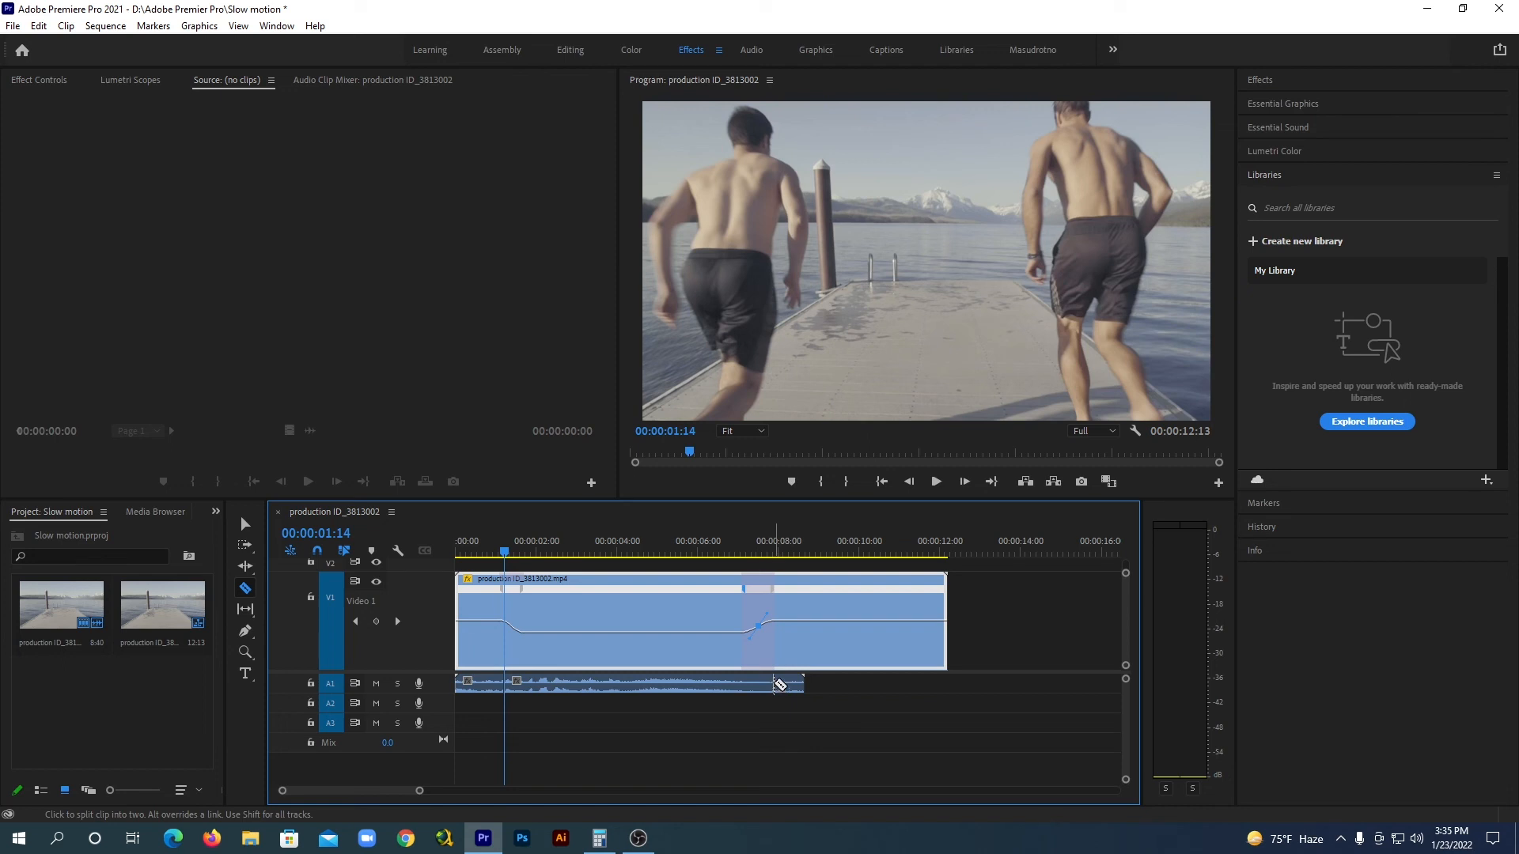
pyautogui.click(244, 524)
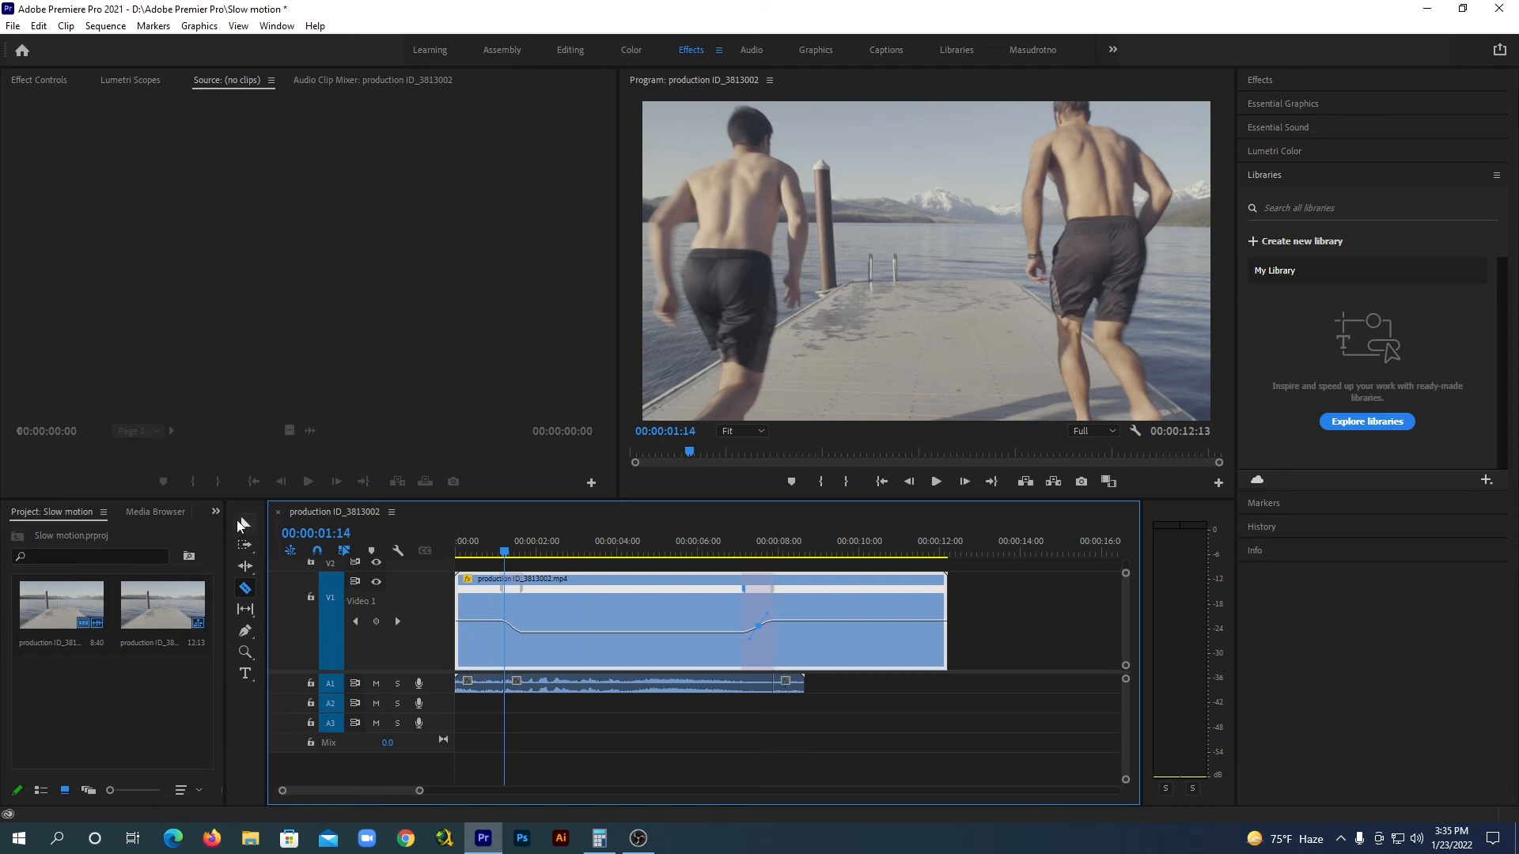
pyautogui.click(626, 681)
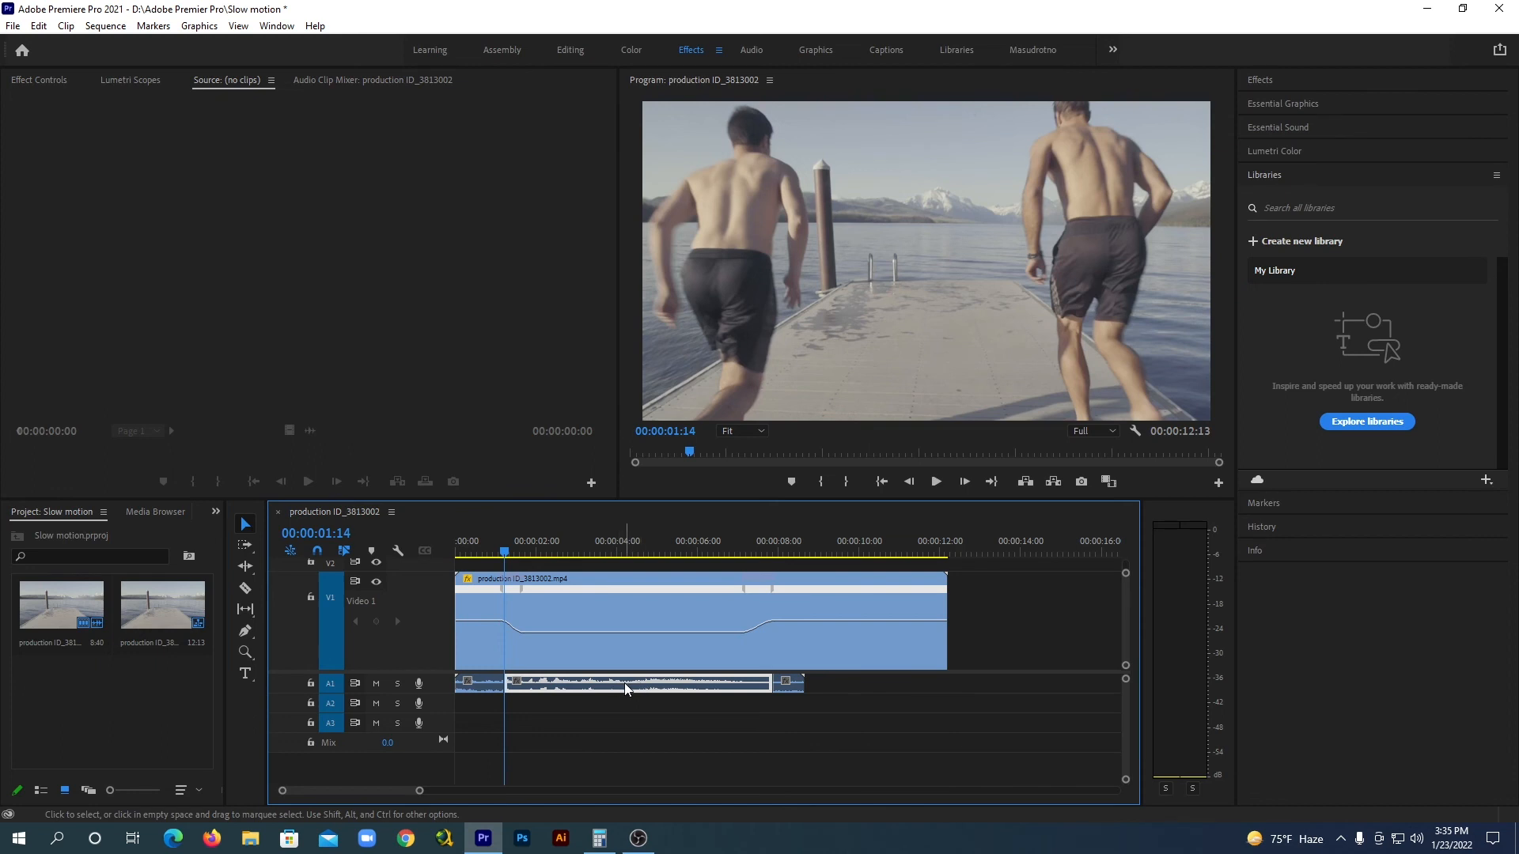
# Record a voice-over onto audio track A1 from the start of the sequence to about 9 seconds
pyautogui.moveTo(505, 555); pyautogui.dragTo(422, 564)
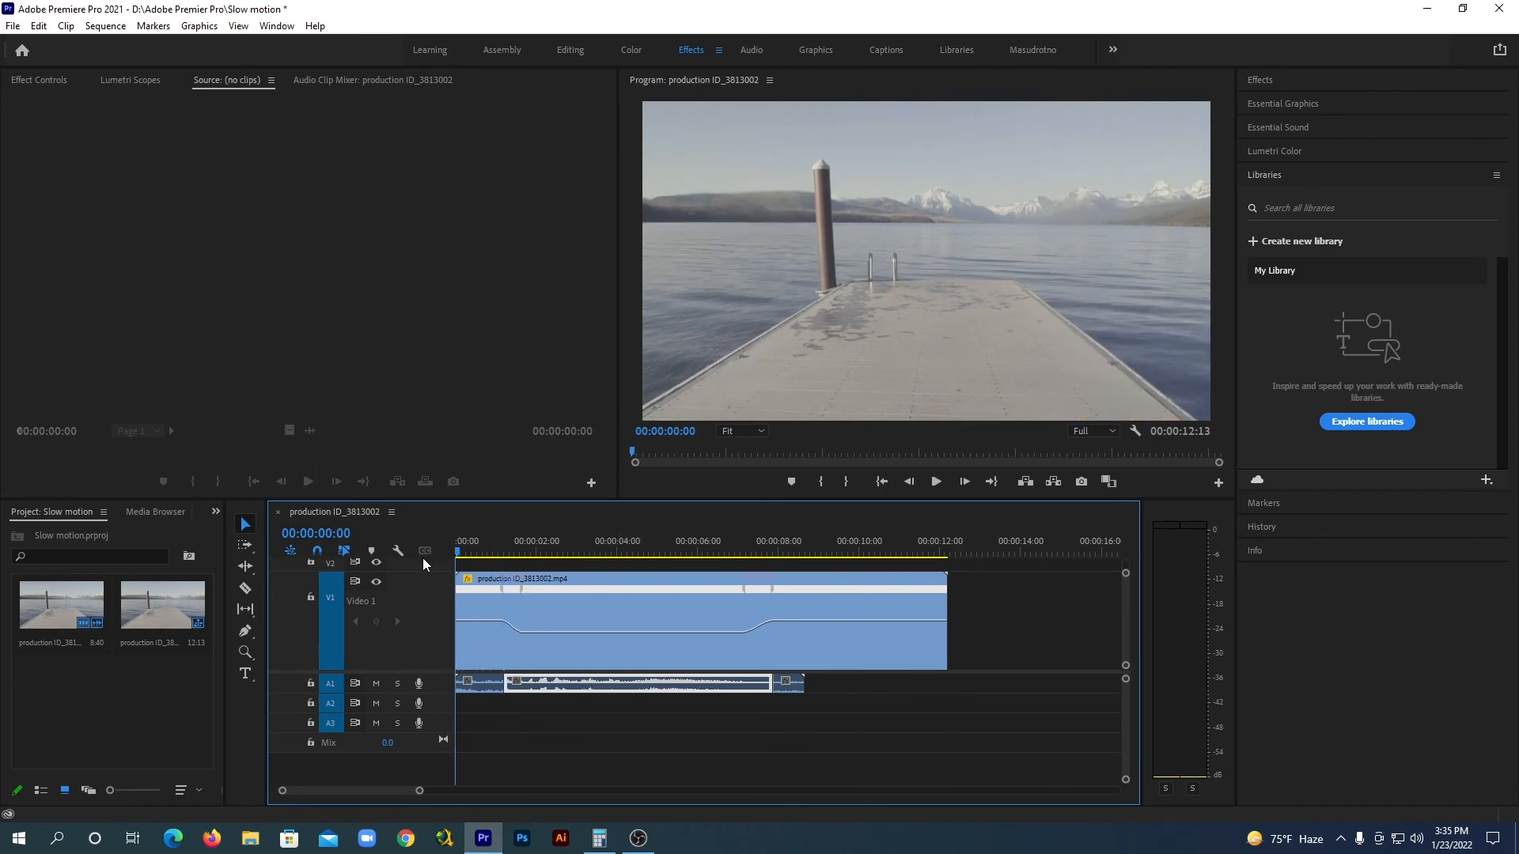
pyautogui.click(420, 682)
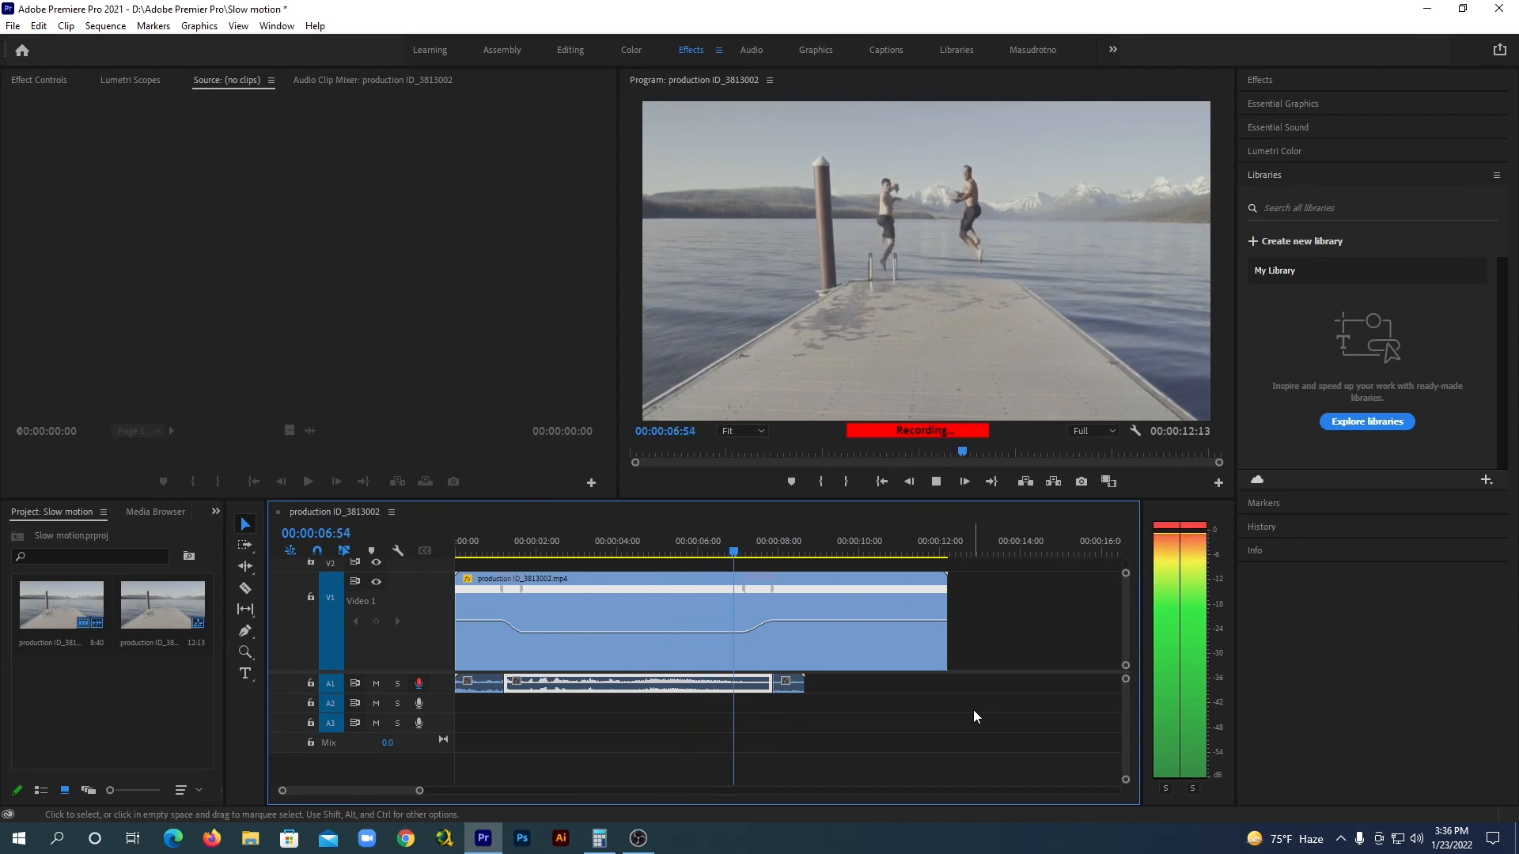
pyautogui.click(936, 481)
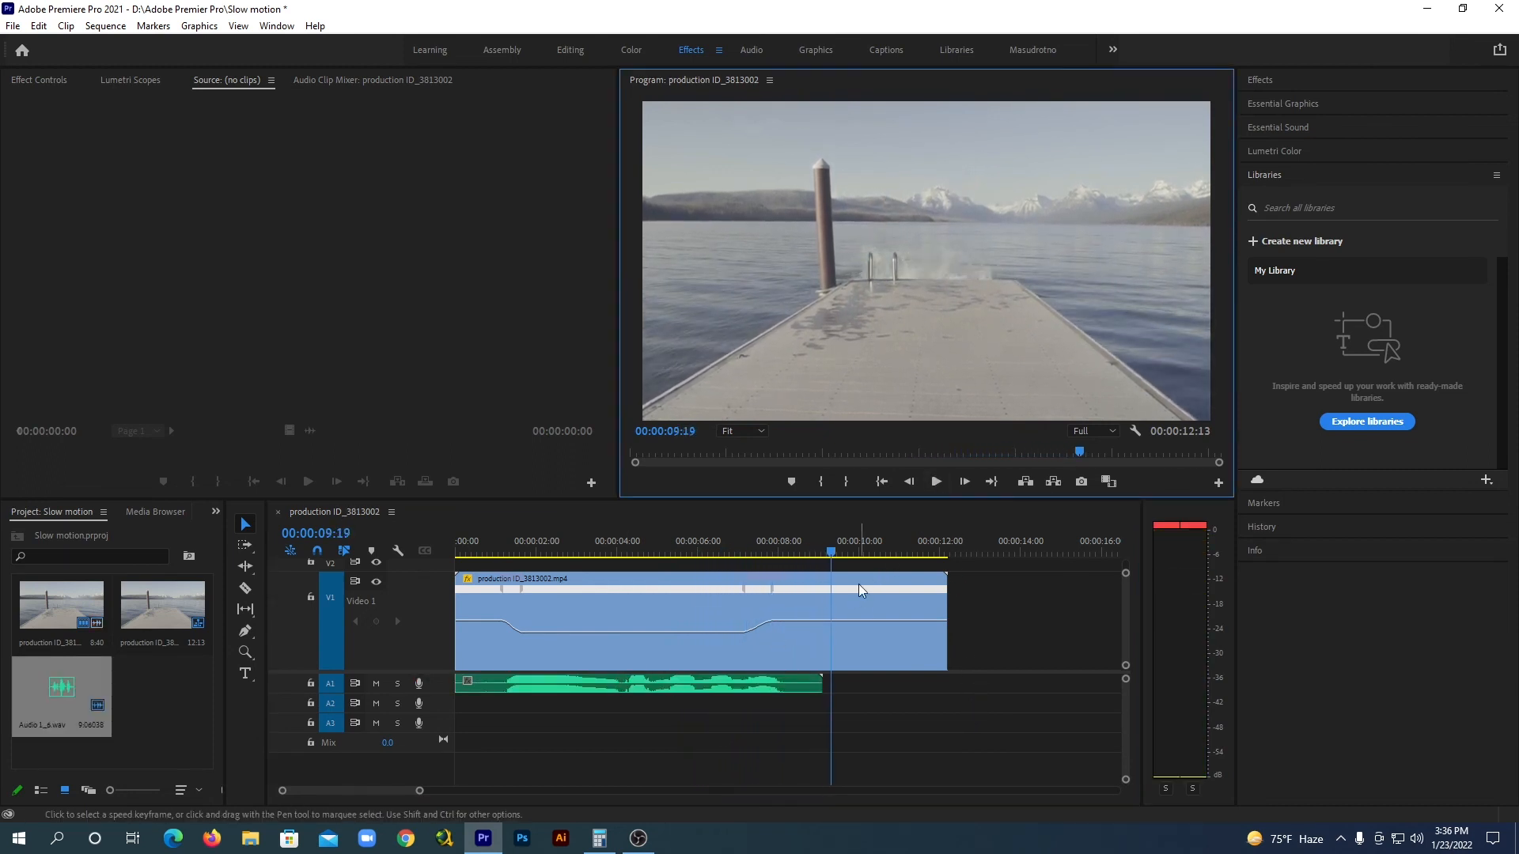
# Play the sequence from the start to about 00:00:09:13 to review the speed ramps with the recorded audio
pyautogui.moveTo(831, 553); pyautogui.dragTo(443, 578)
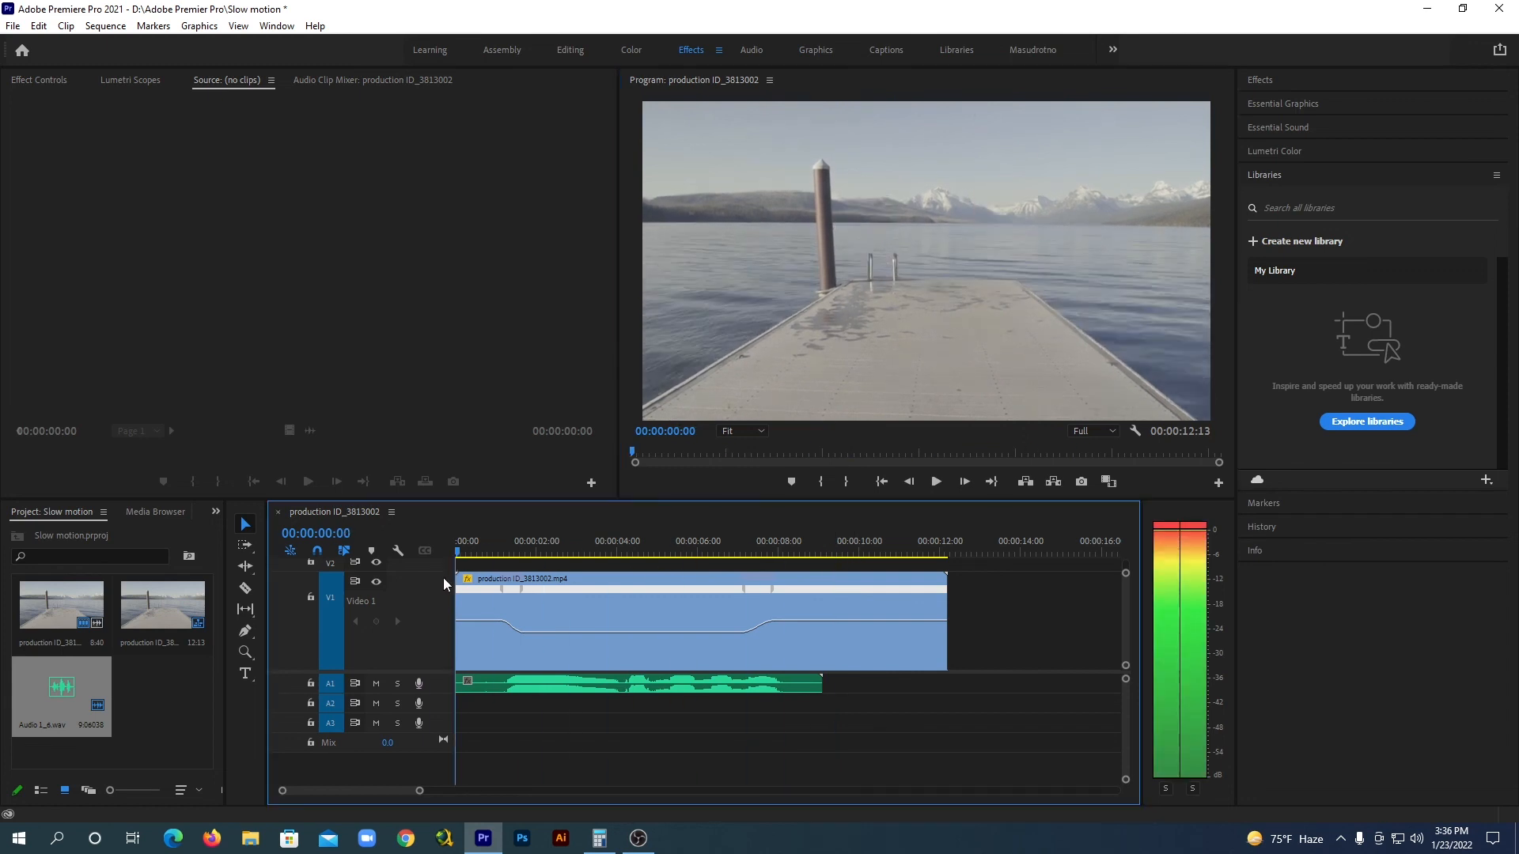
pyautogui.click(937, 483)
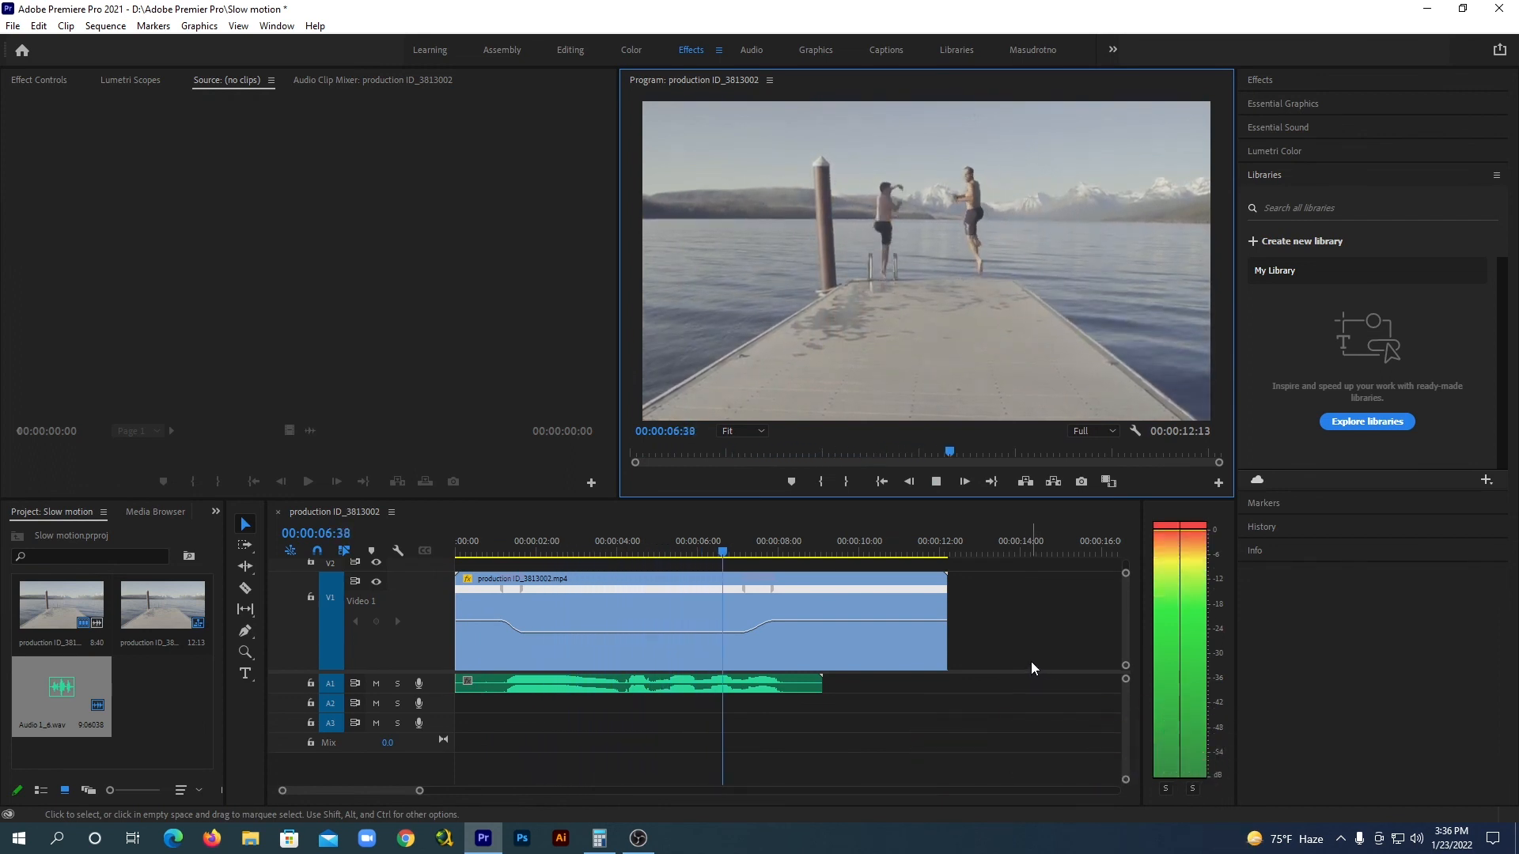
pyautogui.click(936, 481)
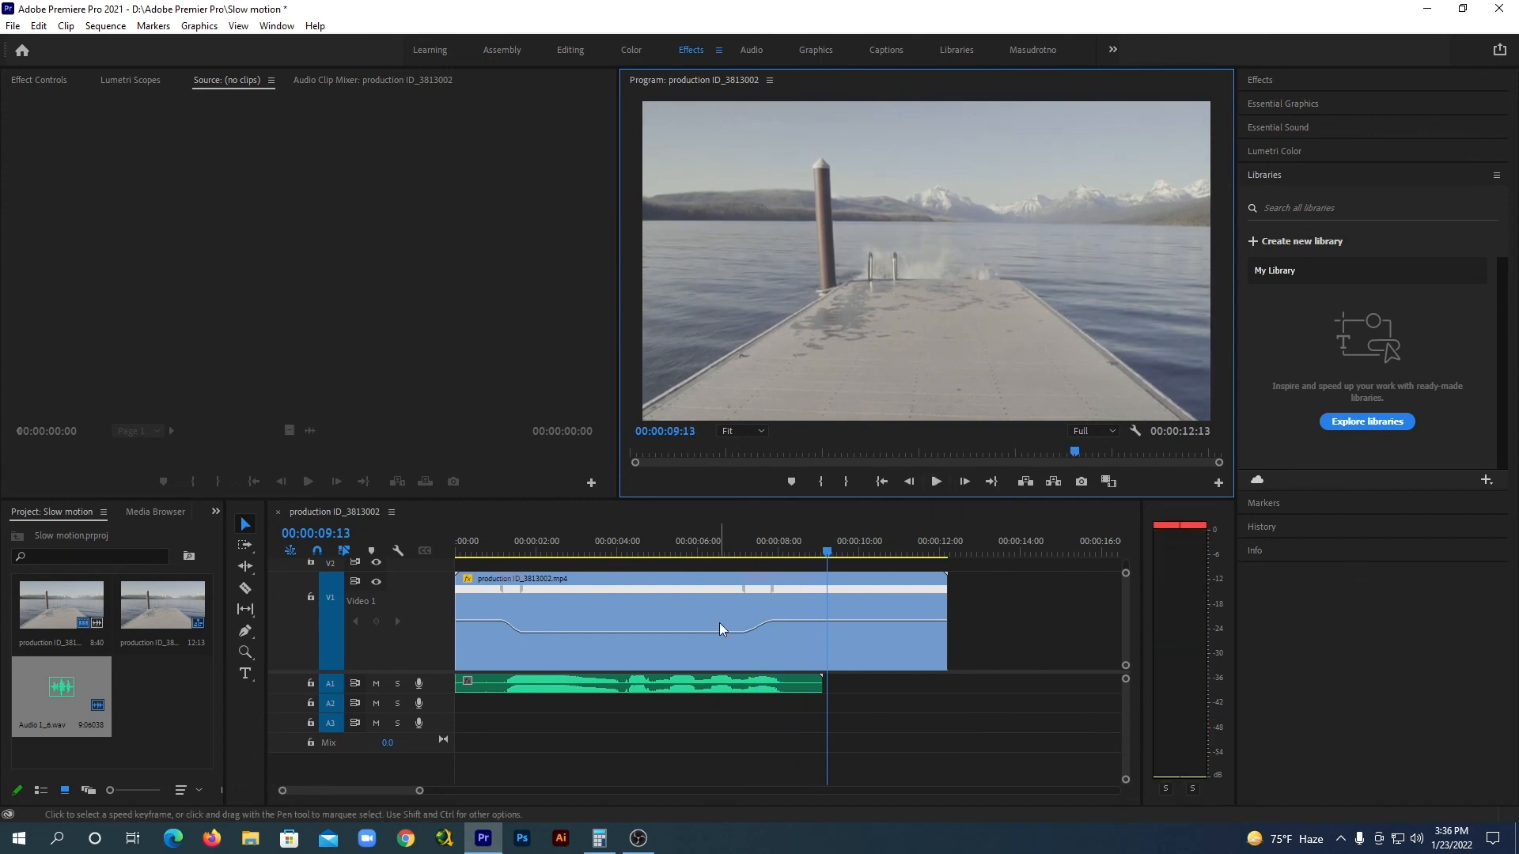